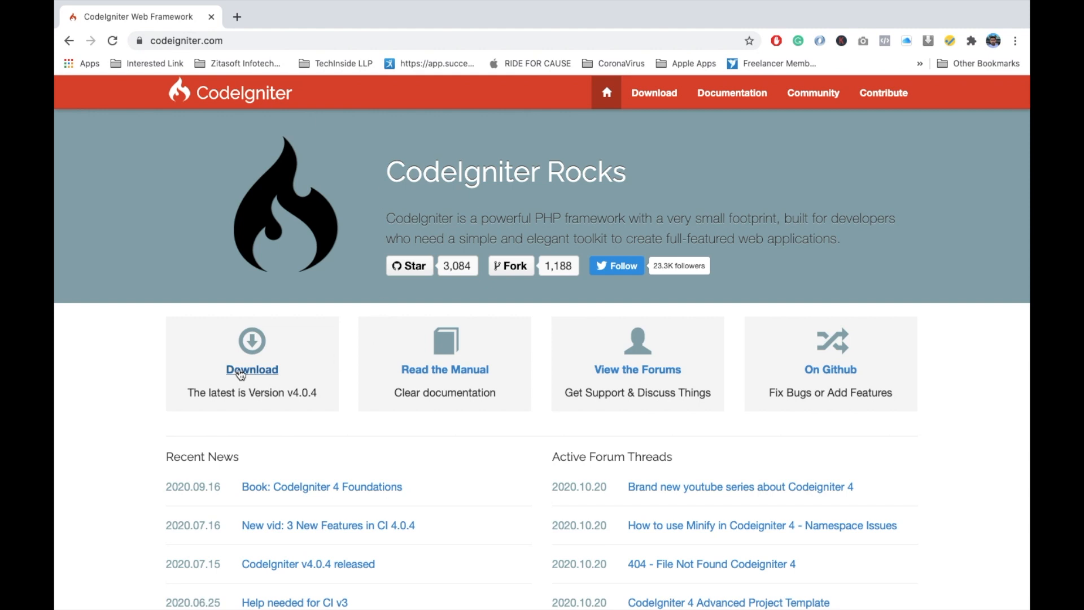
- Download the latest CodeIgniter release and save framework-4.0.4.zip in the Downloads folder
click(240, 375)
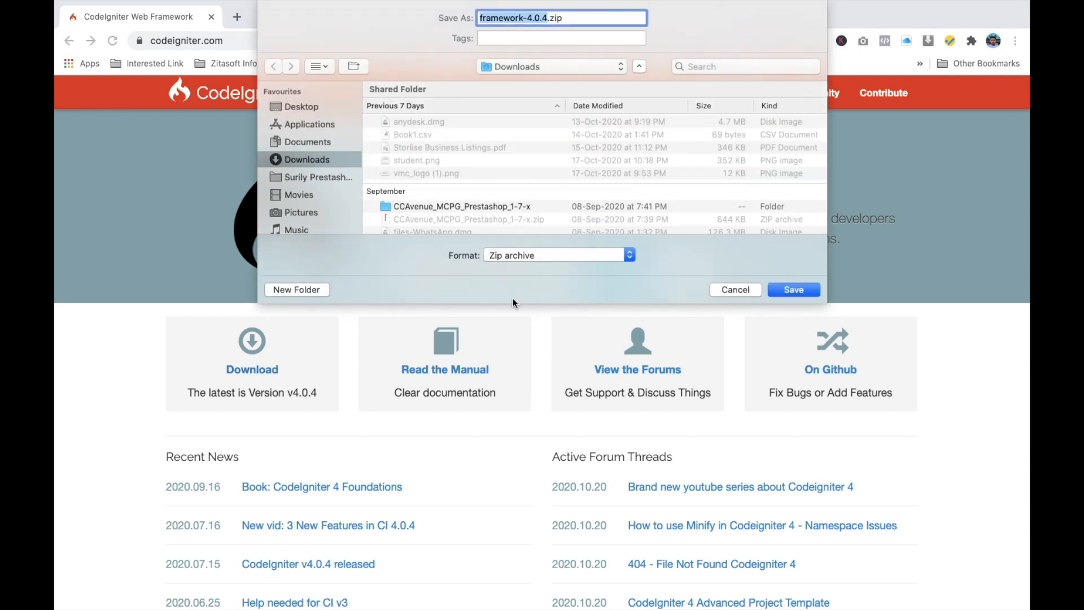
click(793, 289)
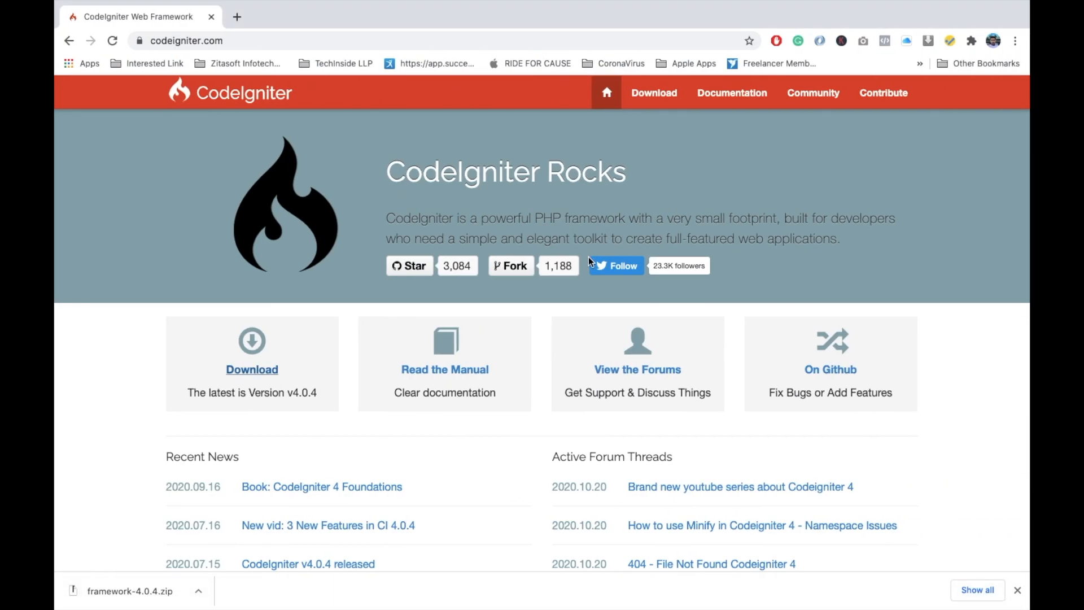
- Search Google for "xampp download" in a new tab and open the Apache Friends Download XAMPP page
key(super+t)
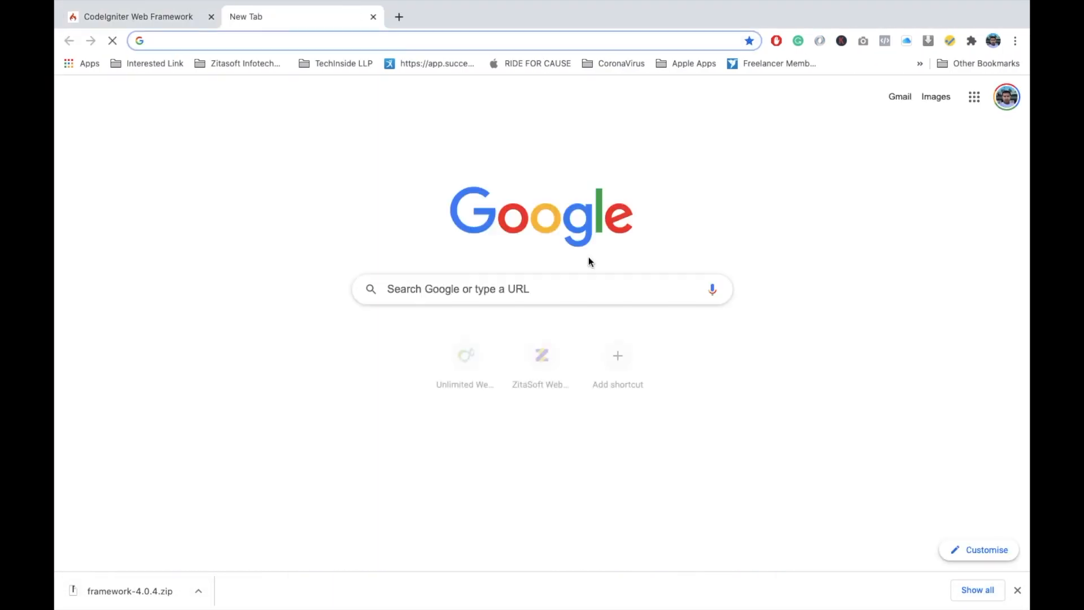
text(xampp)
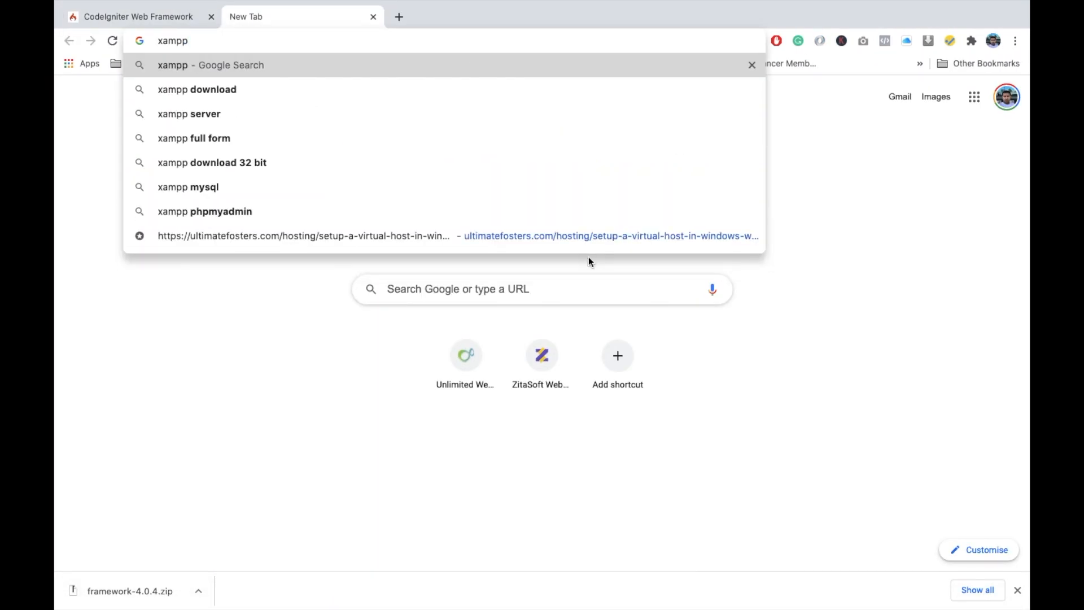
key(Down)
key(Return)
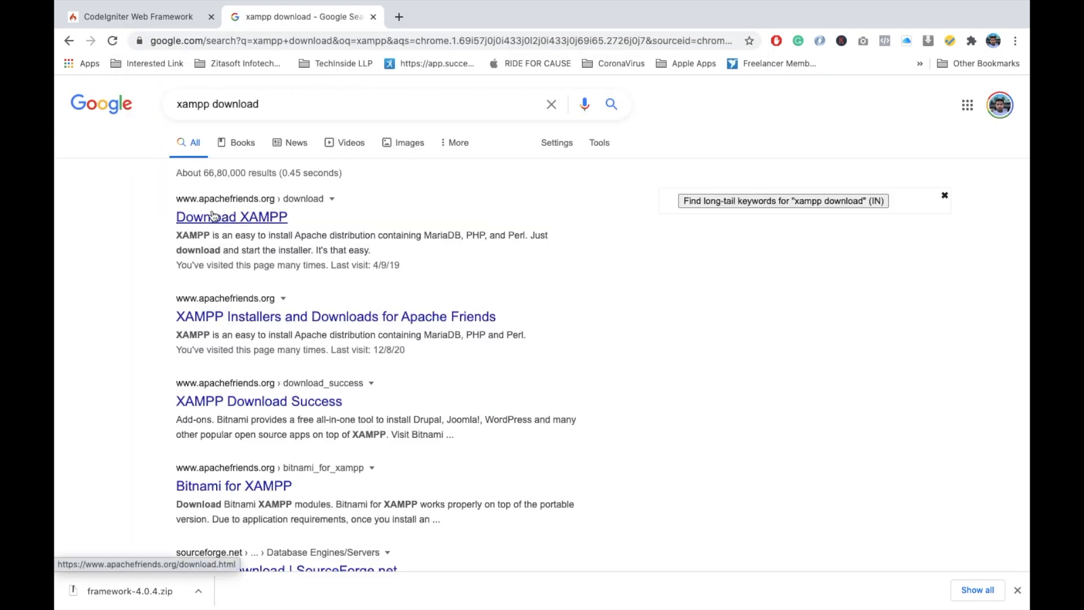
click(254, 219)
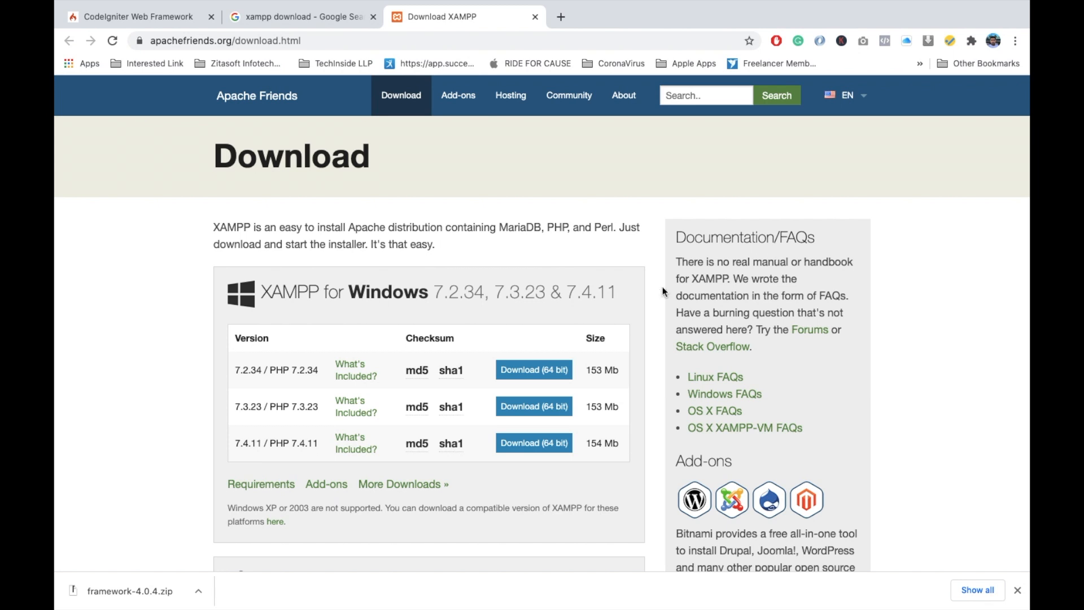
- Examine the XAMPP versions offered for Windows, Linux and OS X on the download page
scroll(395, 372, down, 3)
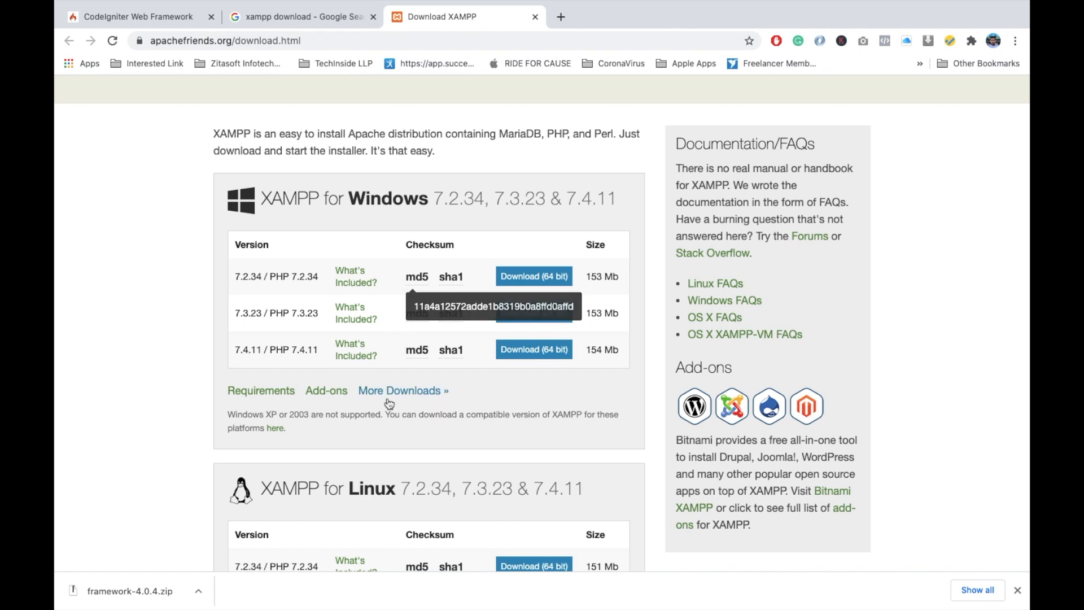
scroll(365, 391, down, 5)
scroll(420, 347, down, 5)
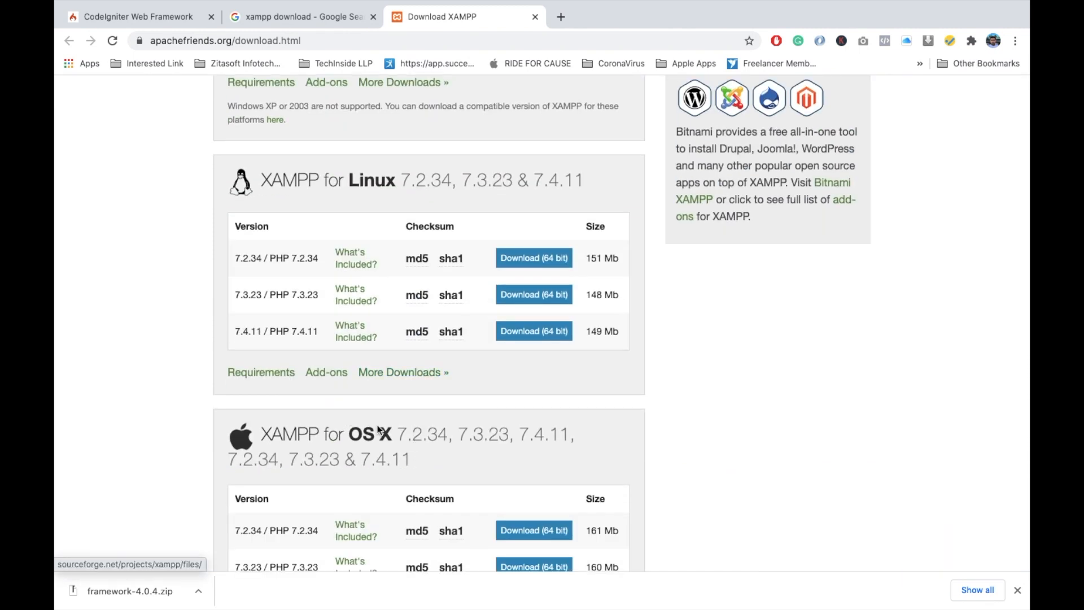
scroll(368, 436, up, 5)
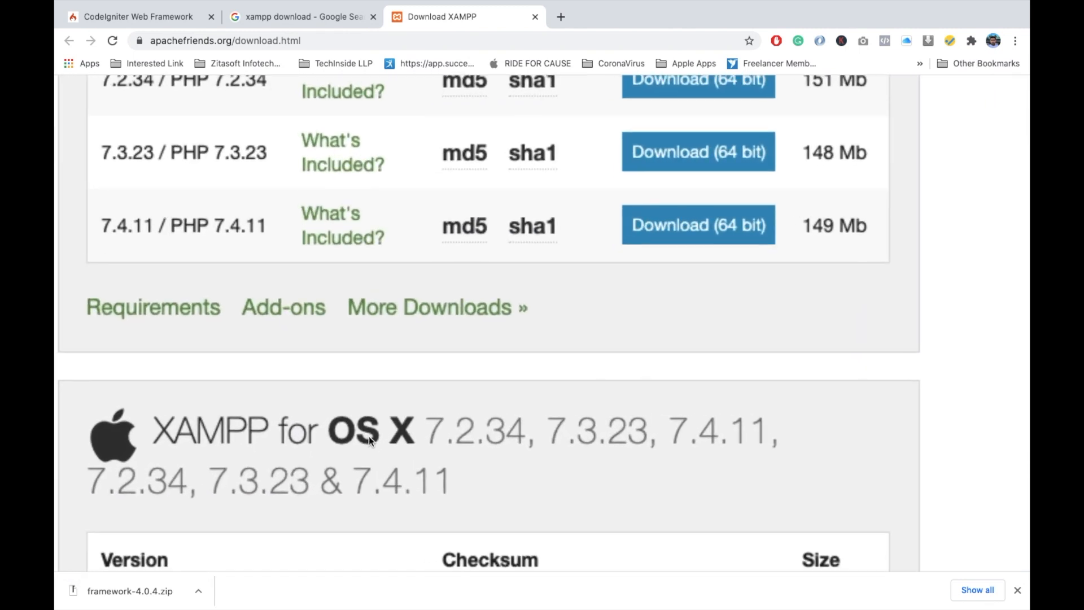
scroll(416, 426, down, 3)
scroll(486, 353, down, 3)
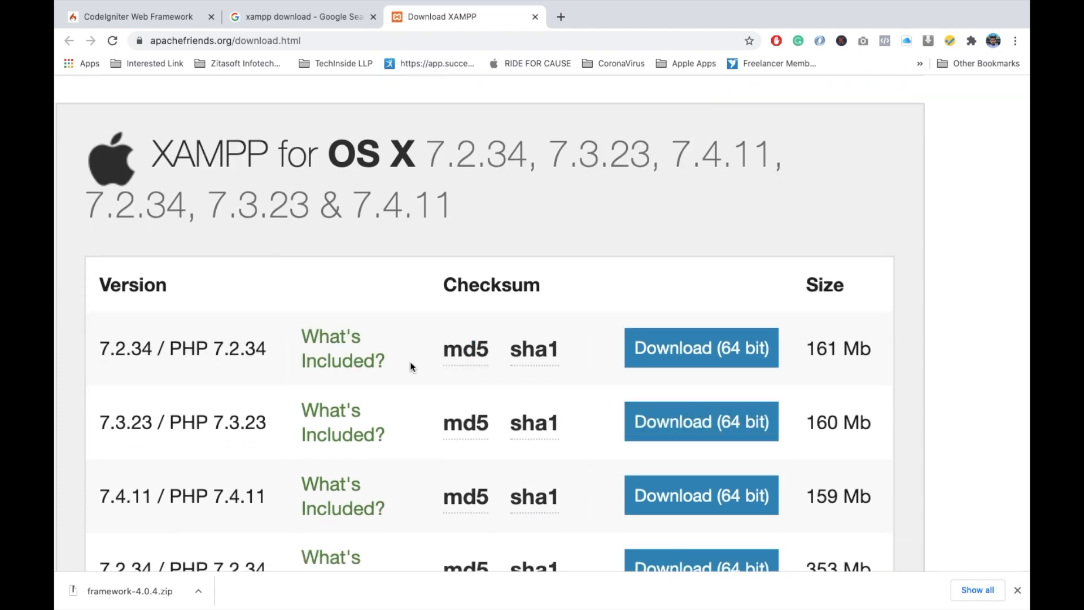
scroll(409, 366, down, 2)
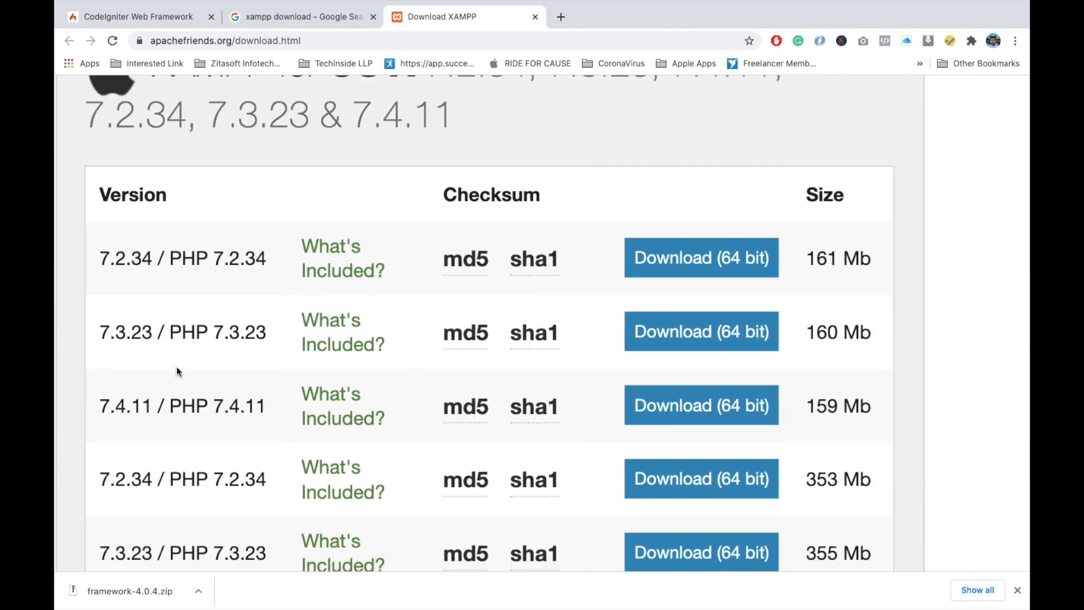
scroll(250, 388, down, 3)
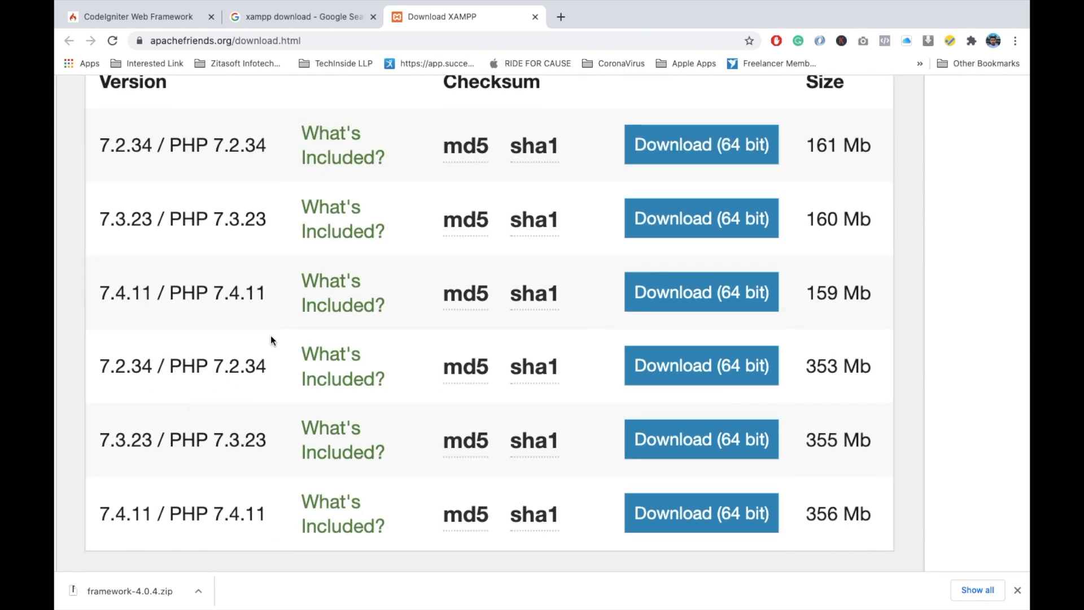
scroll(263, 449, down, 1)
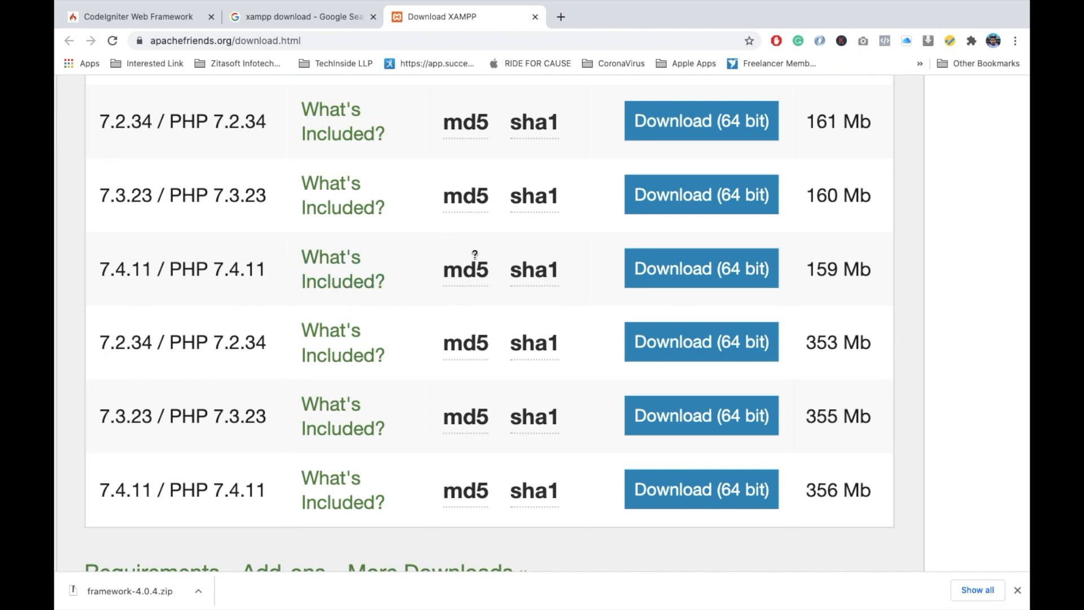
scroll(472, 249, up, 10)
scroll(427, 191, down, 5)
- Close the open XAMPP manager and relaunch manager-osx from the XAMPP (Other) group, authorising it with the account password
key(ctrl+Left)
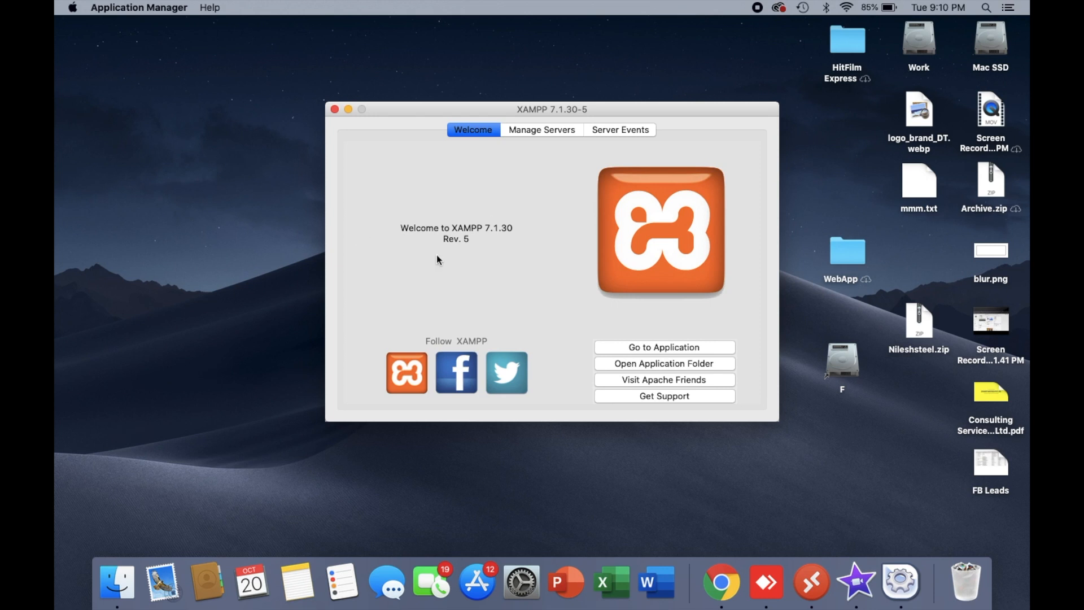
click(334, 109)
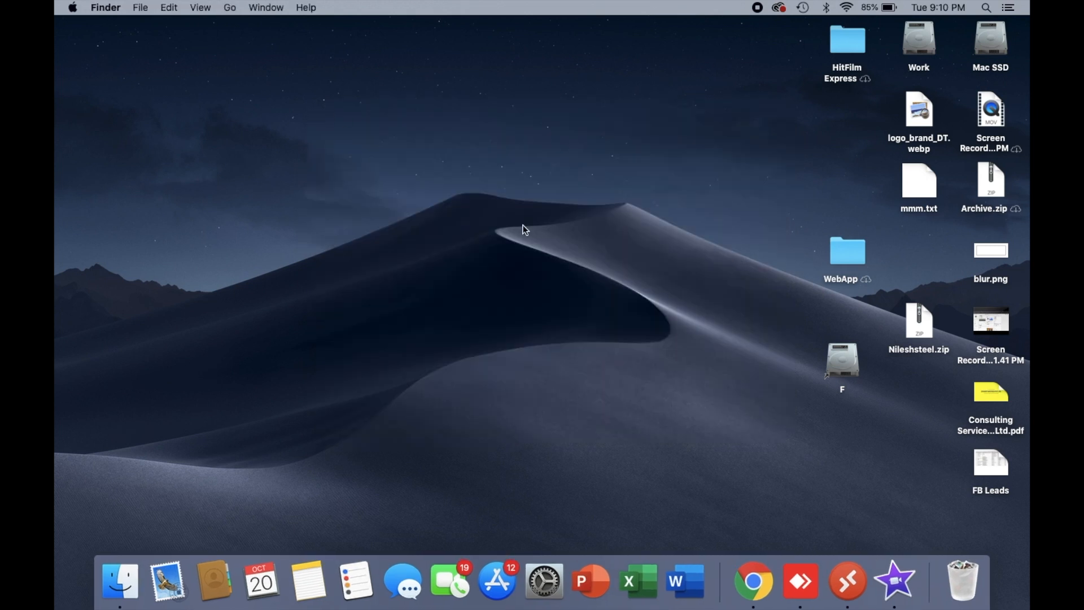
key(F4)
click(424, 414)
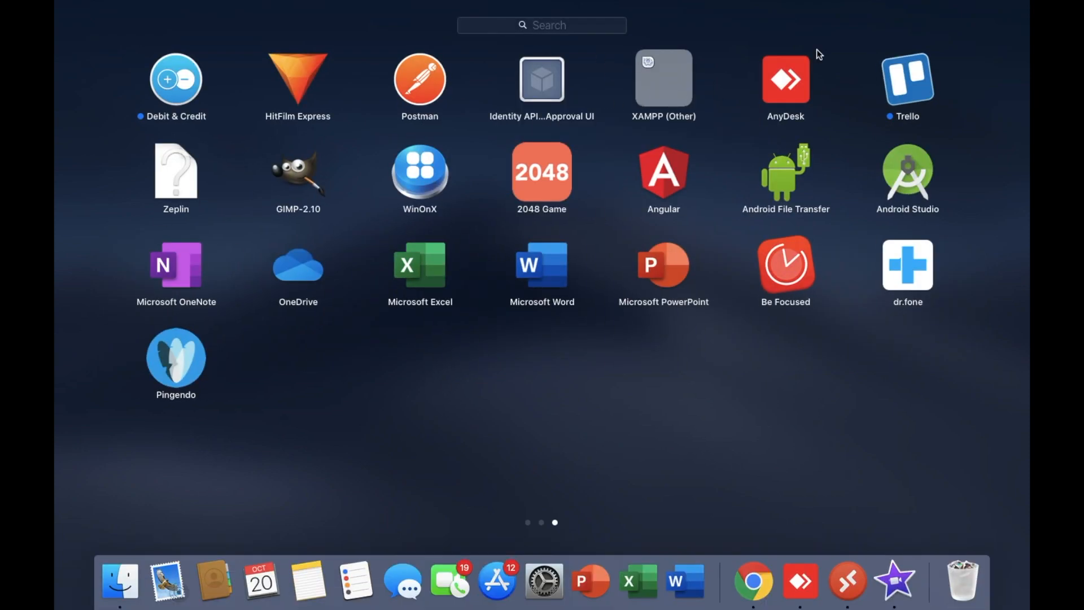
click(666, 100)
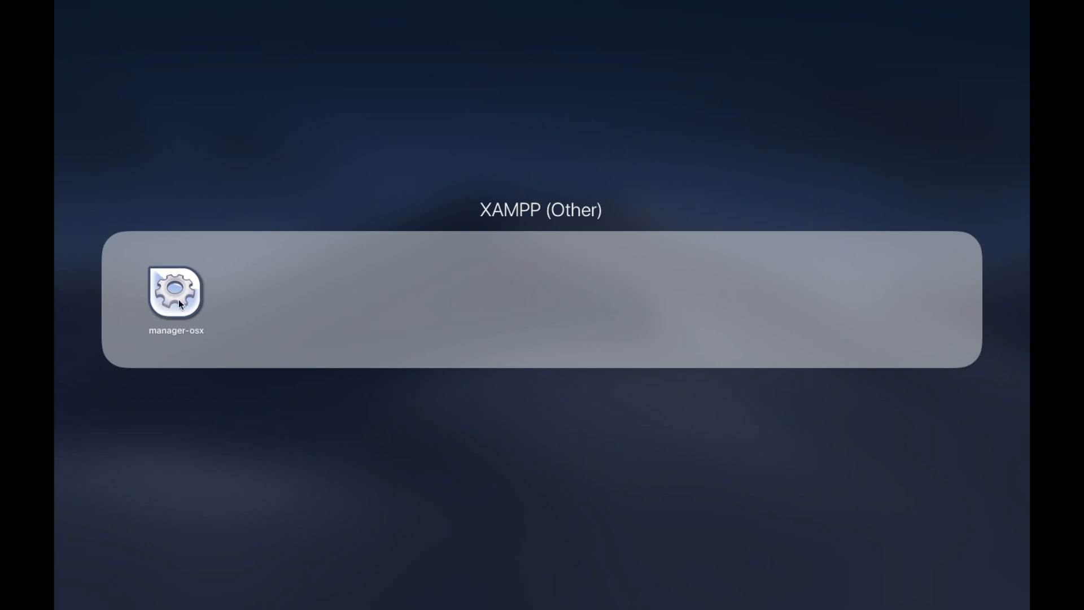
click(178, 301)
text(••••)
key(Return)
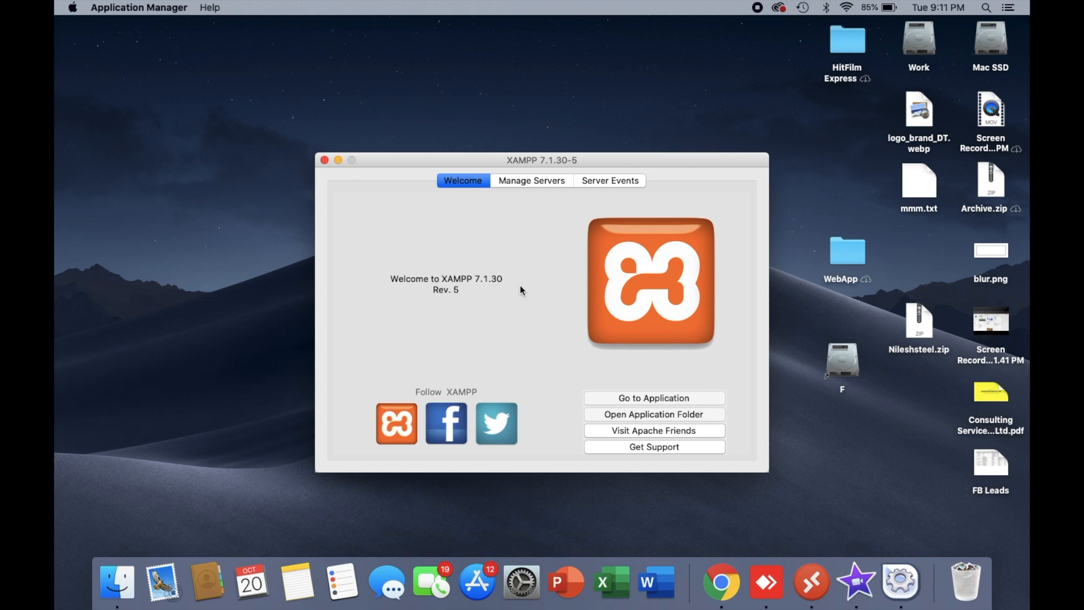
- Start the Apache Web Server and the MySQL Database in the XAMPP manager
click(528, 183)
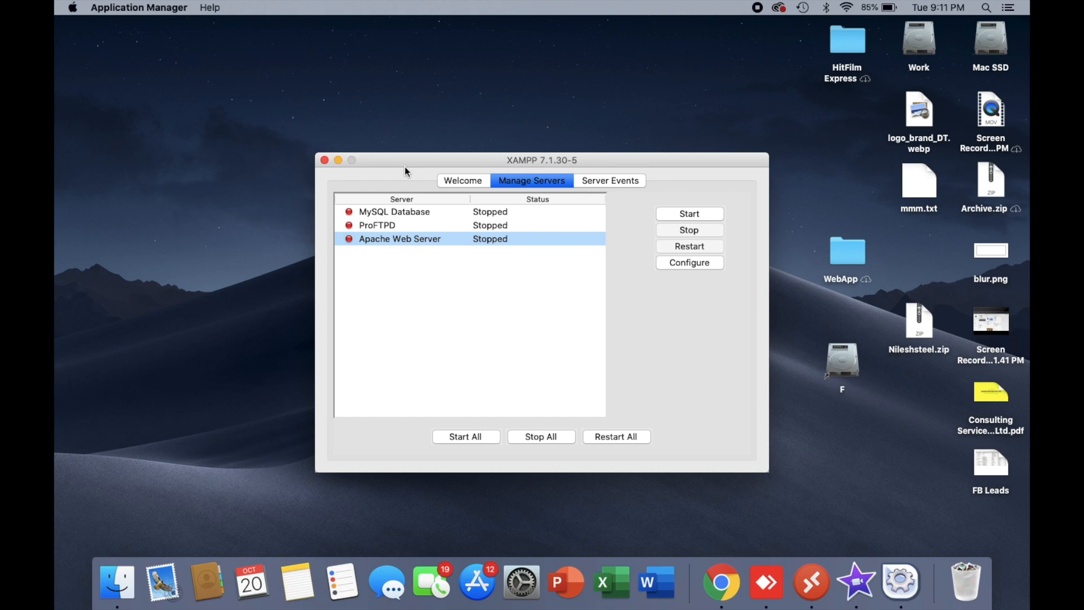
click(376, 215)
click(375, 243)
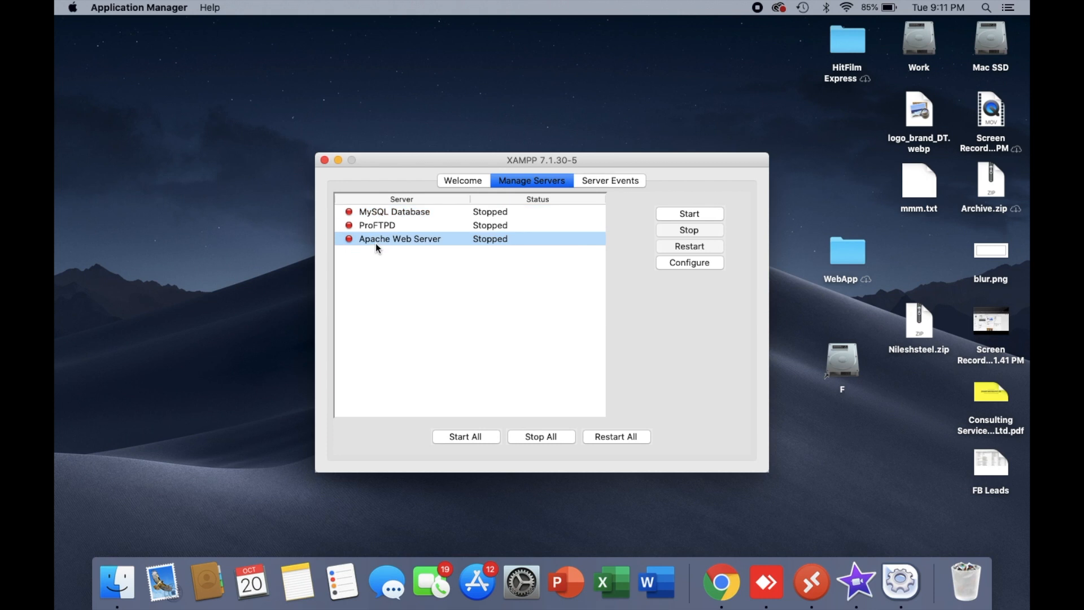
click(690, 214)
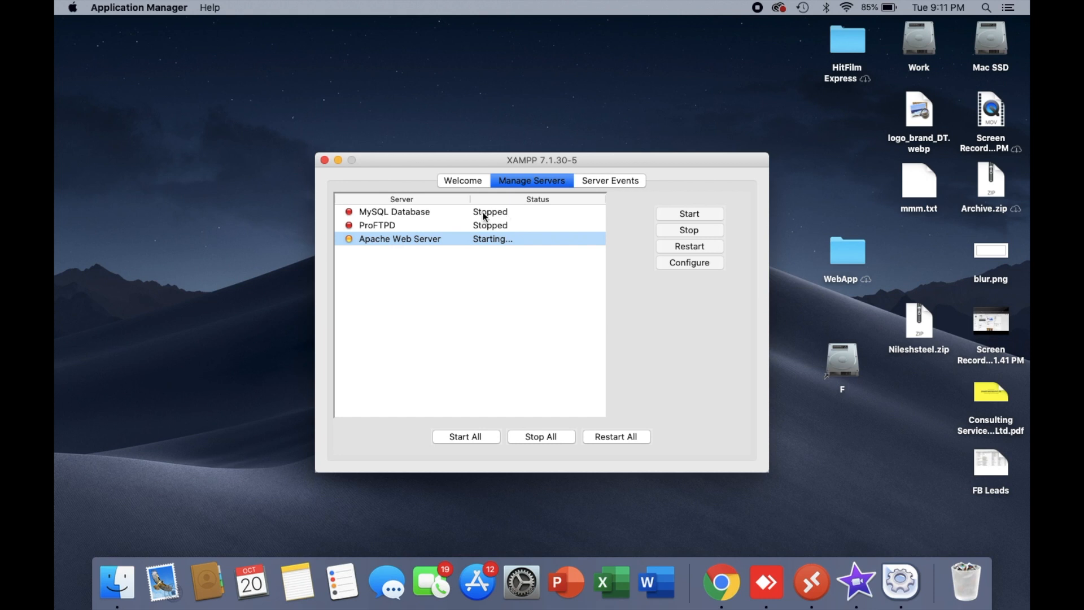
click(428, 213)
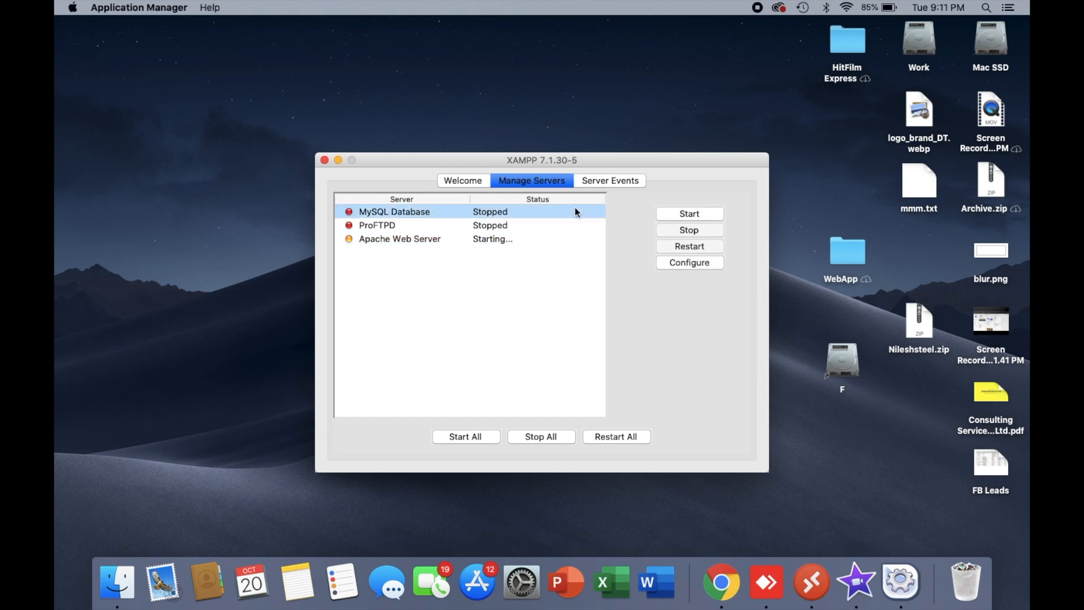
click(704, 212)
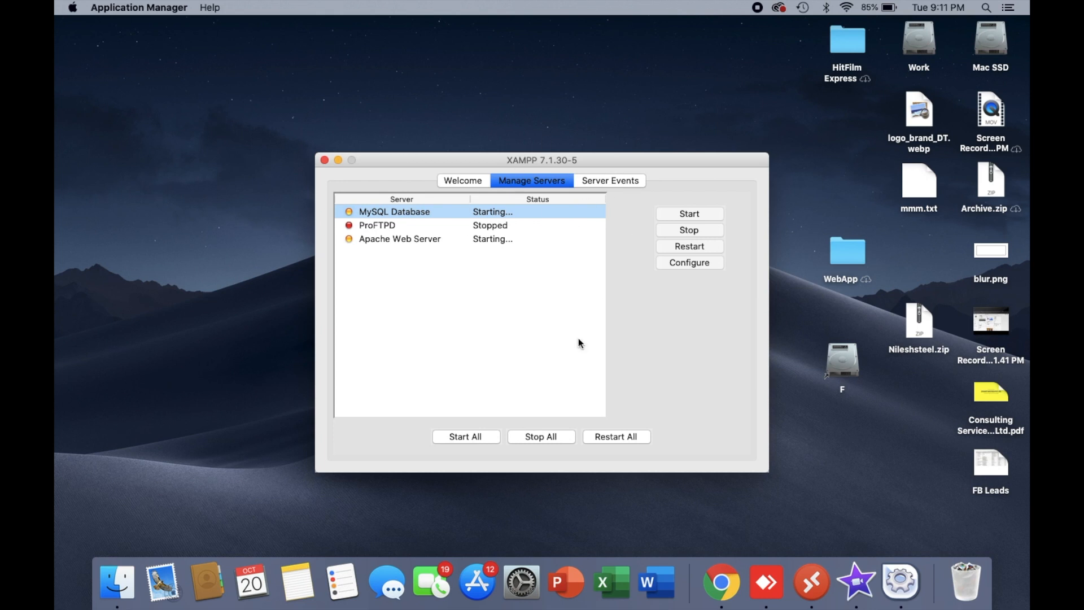
- Check the server events log and the status of the servers in the XAMPP manager
click(604, 180)
drag(476, 212, 367, 201)
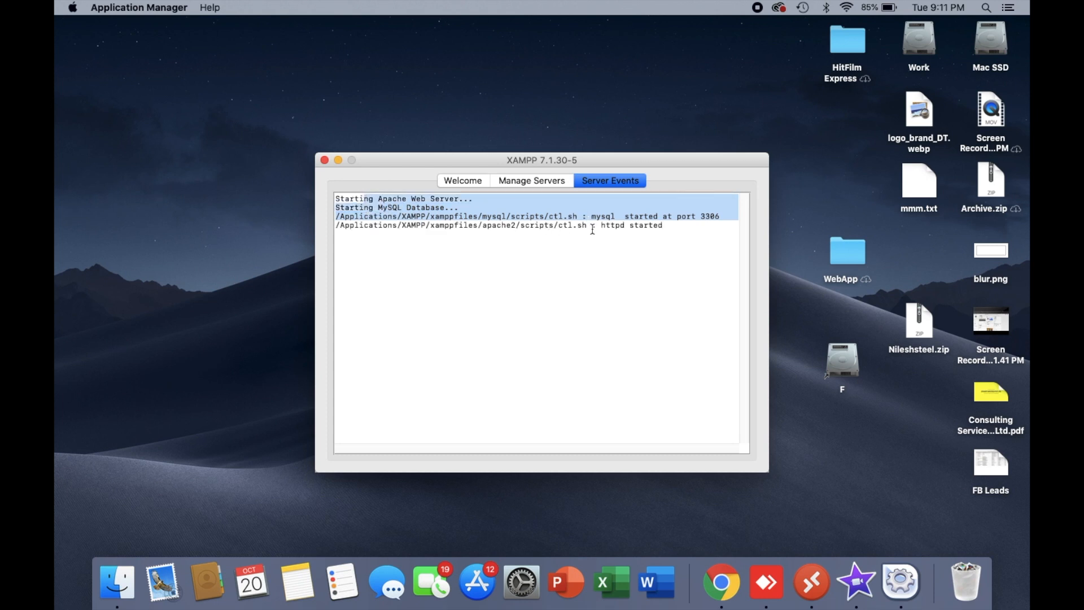
click(553, 181)
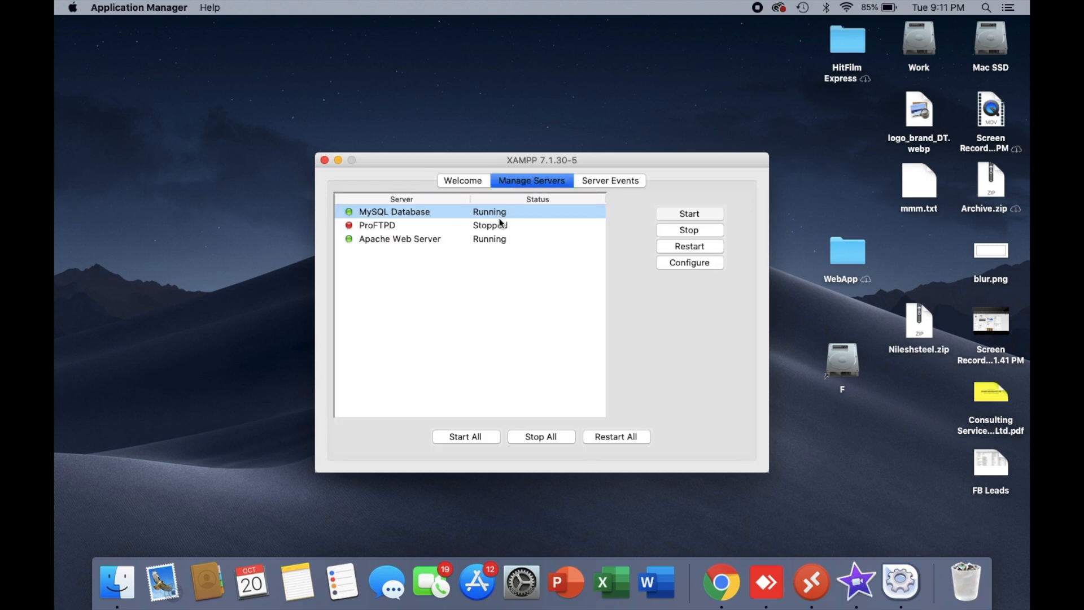
- Switch to Chrome and load localhost in the current tab to test the web server
key(ctrl+Right)
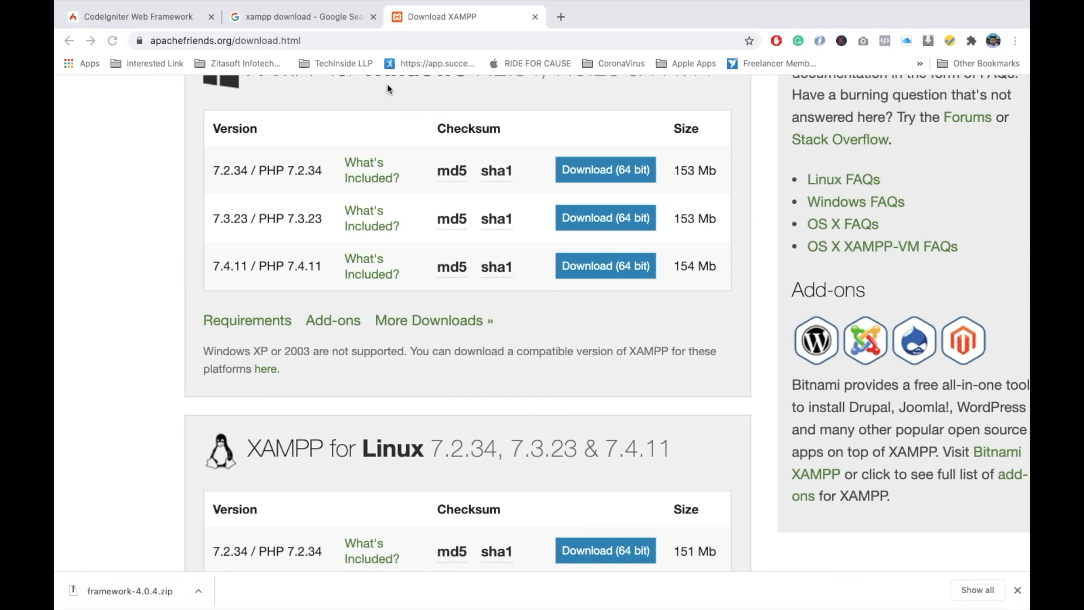
click(367, 41)
text(local)
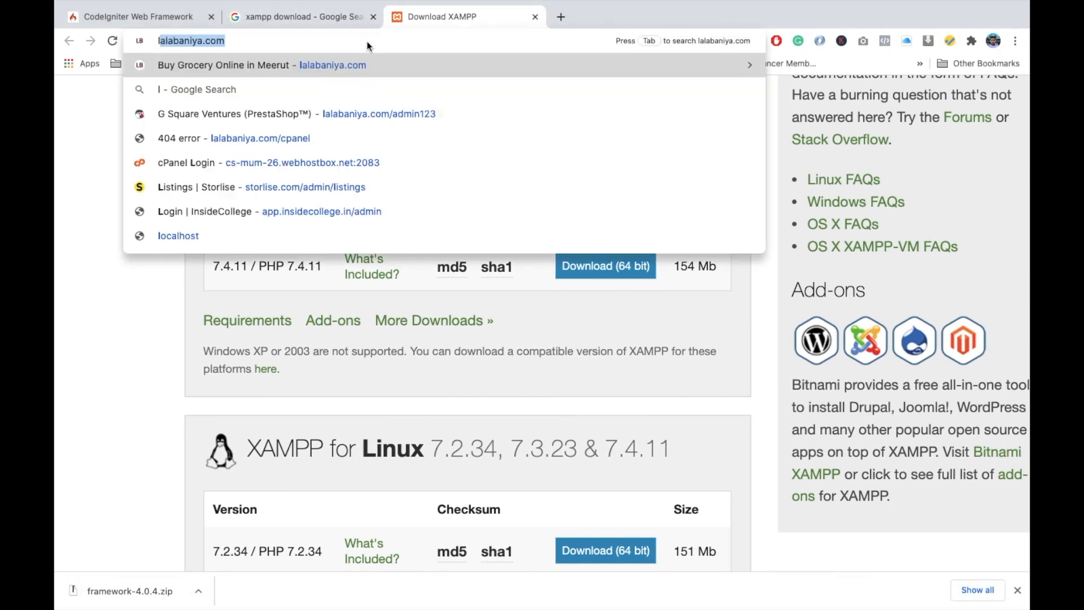
key(Return)
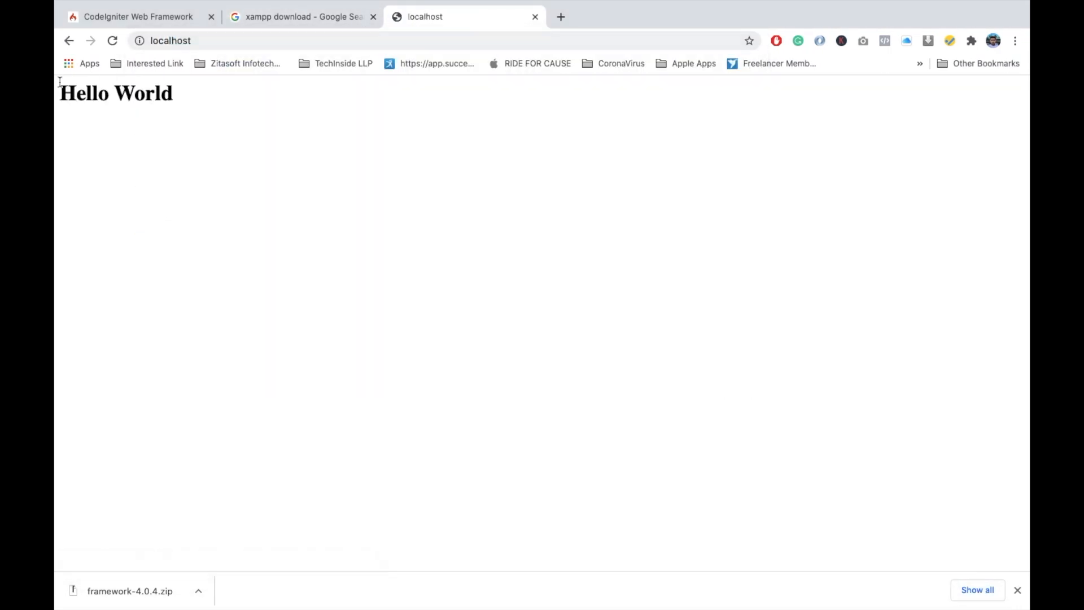
- Try to open localhost/phpmyadmin/ by extending the localhost address with a suggested path
click(198, 40)
click(320, 42)
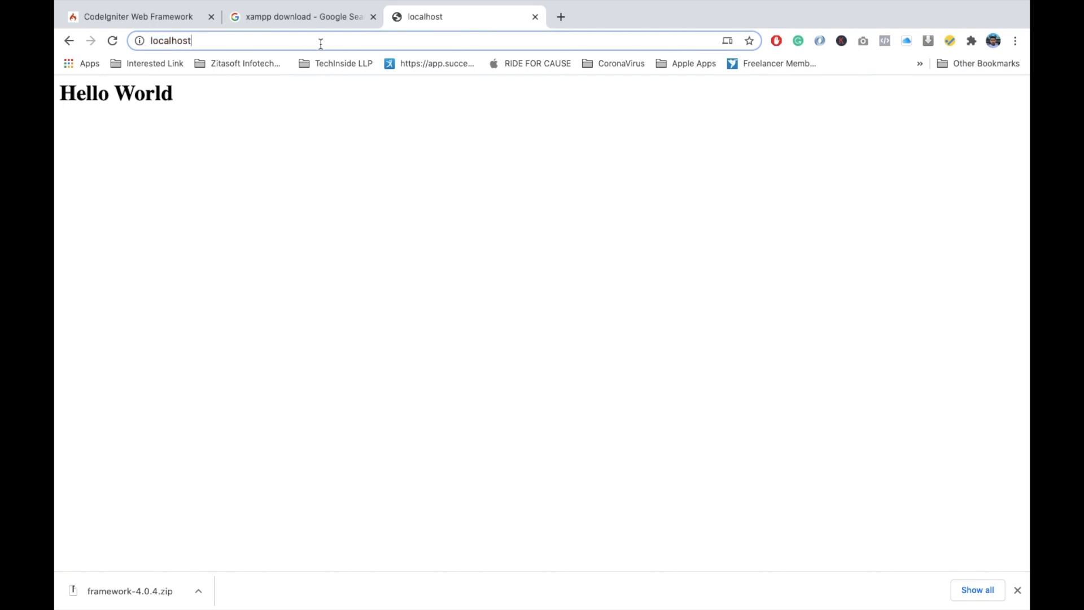
text(/)
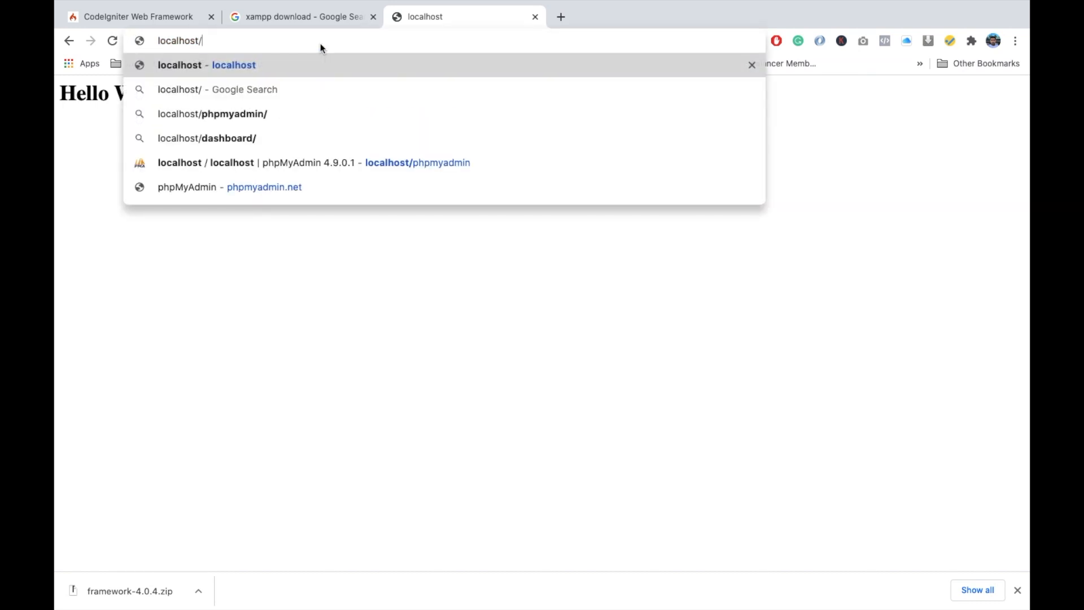
key(Down)
key(Down)
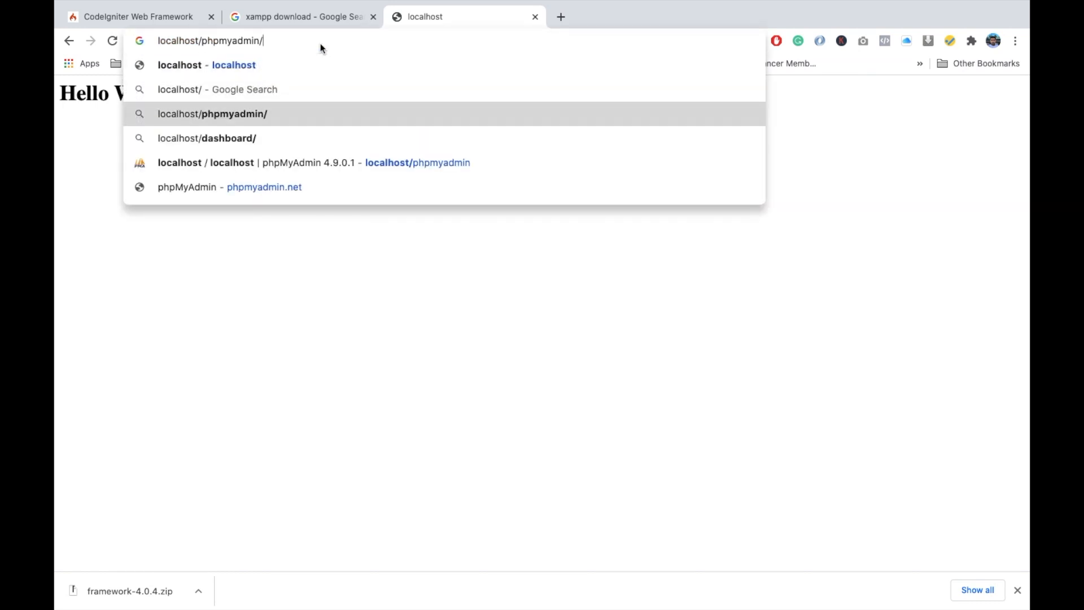
key(Return)
- Open phpMyAdmin at localhost/phpmyadmin/ in the current tab
click(289, 43)
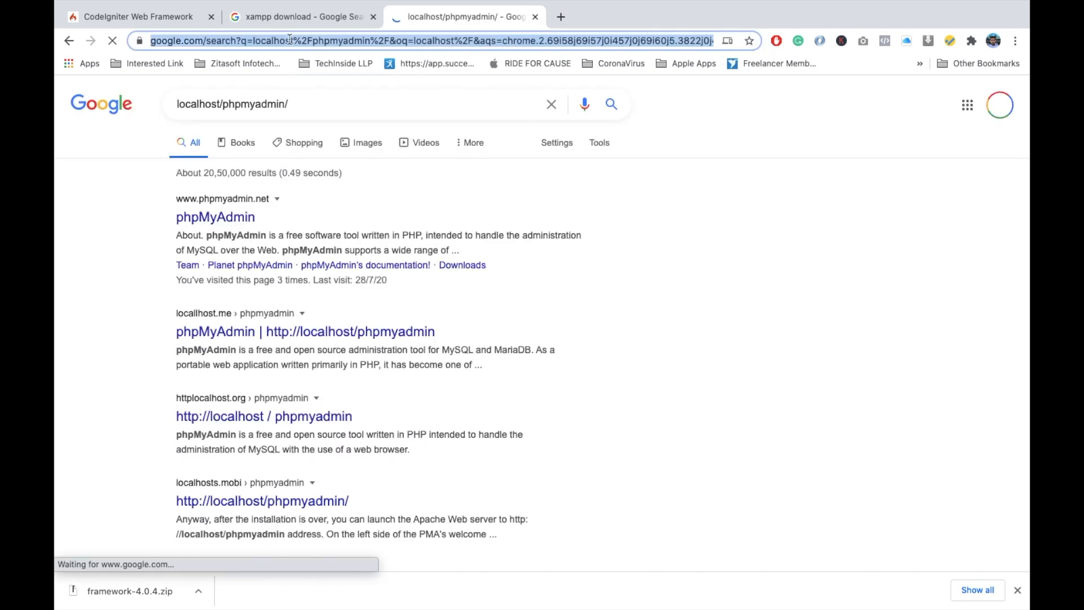
text(local)
key(Down)
key(Down)
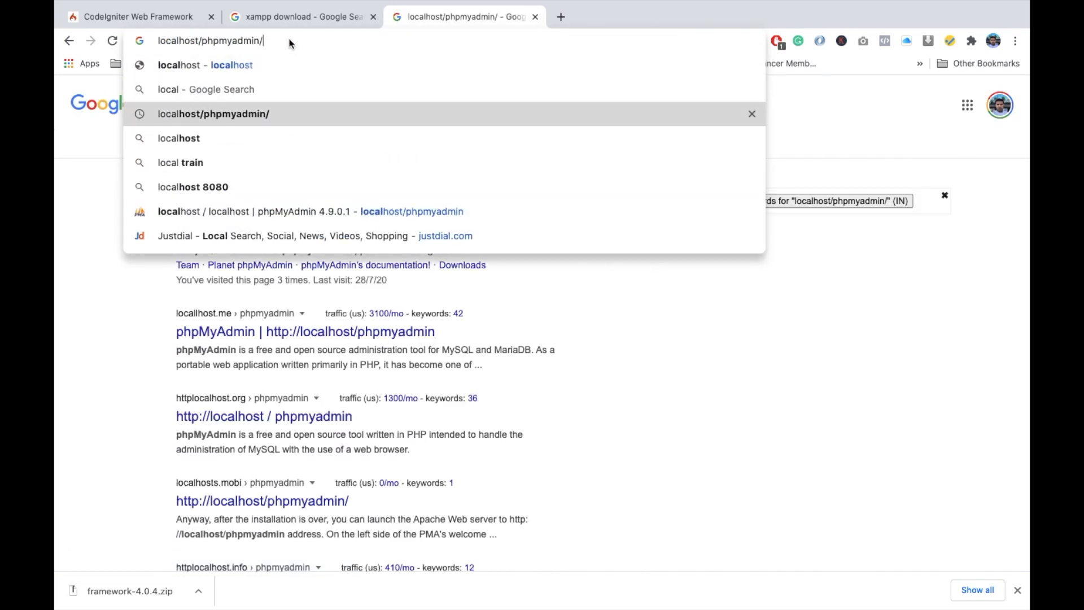
key(Return)
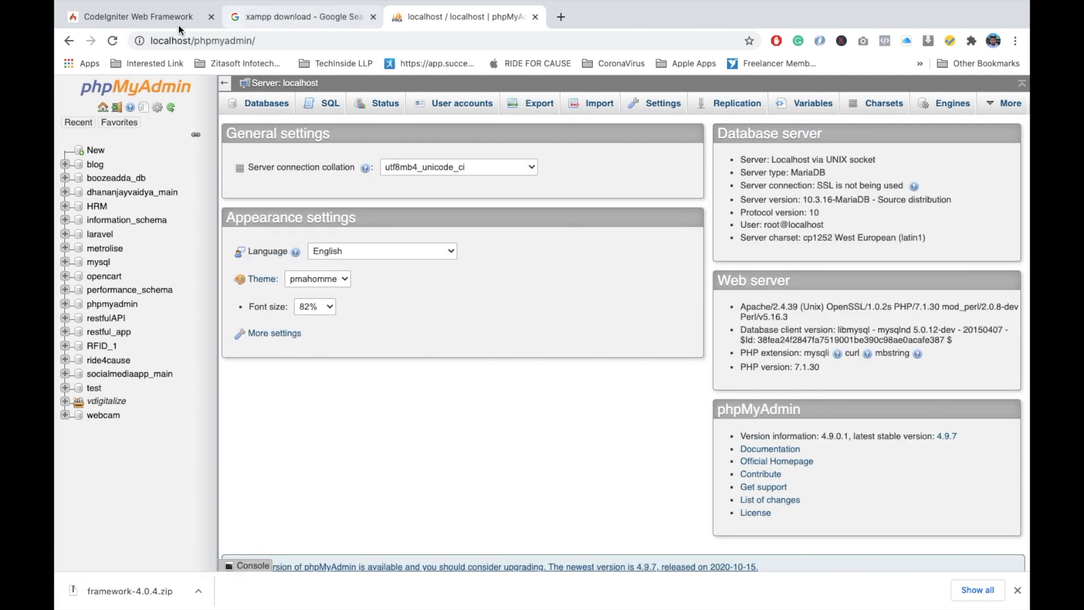
- Switch to Finder and extract framework-4.0.4.zip in the Downloads folder
key(ctrl+Left)
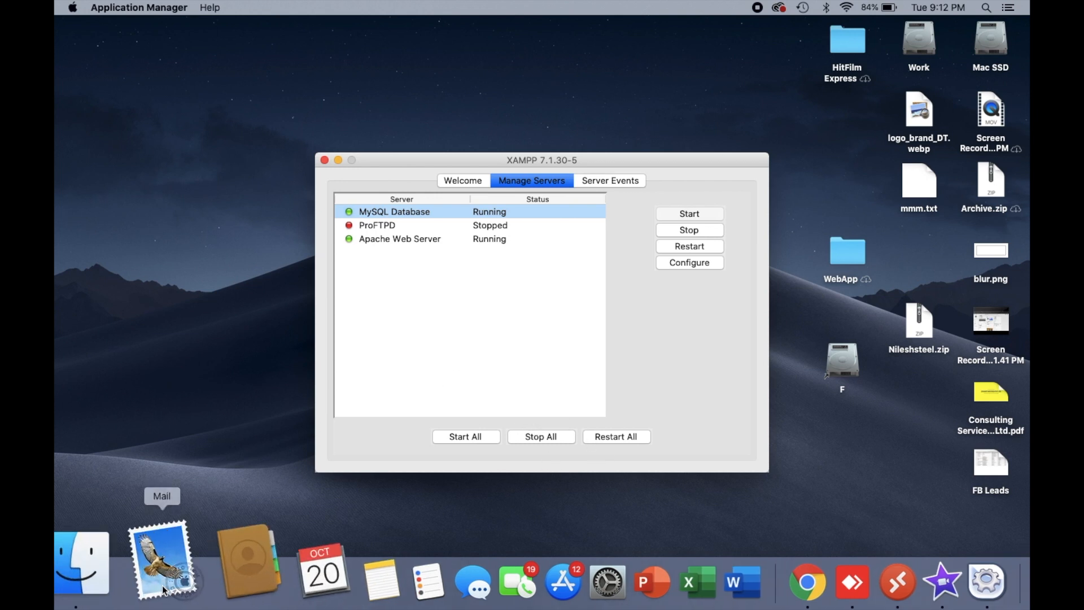
click(126, 577)
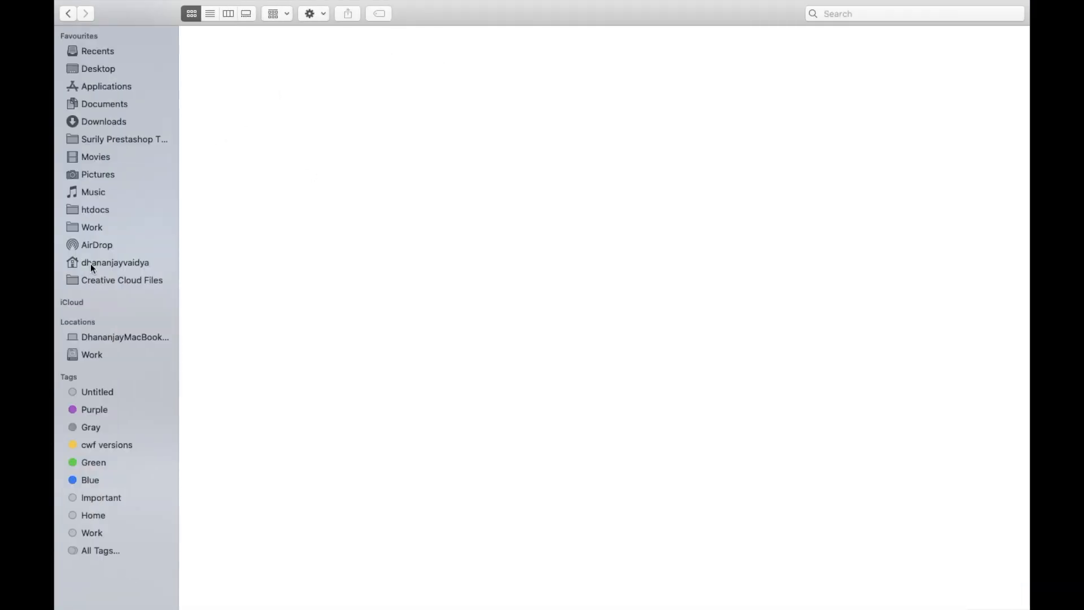
click(98, 121)
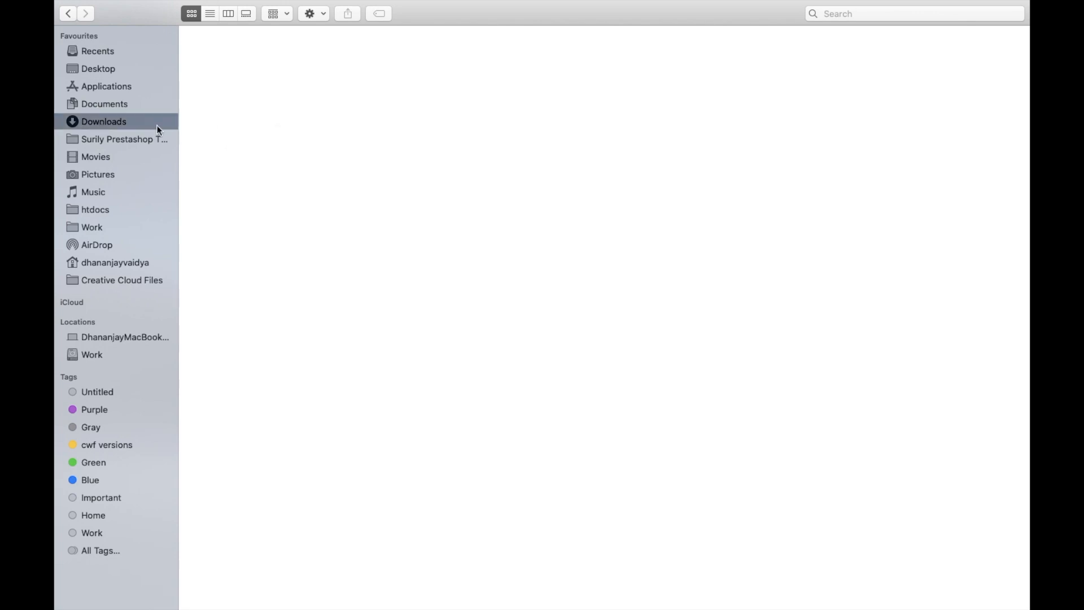
scroll(584, 176, down, 1)
click(212, 103)
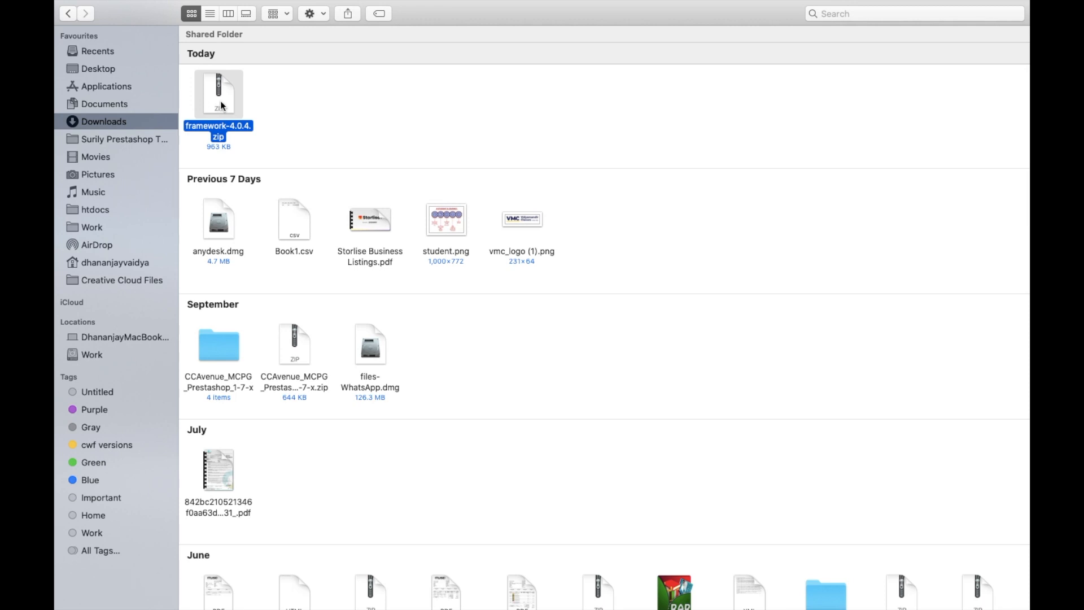
double_click(220, 101)
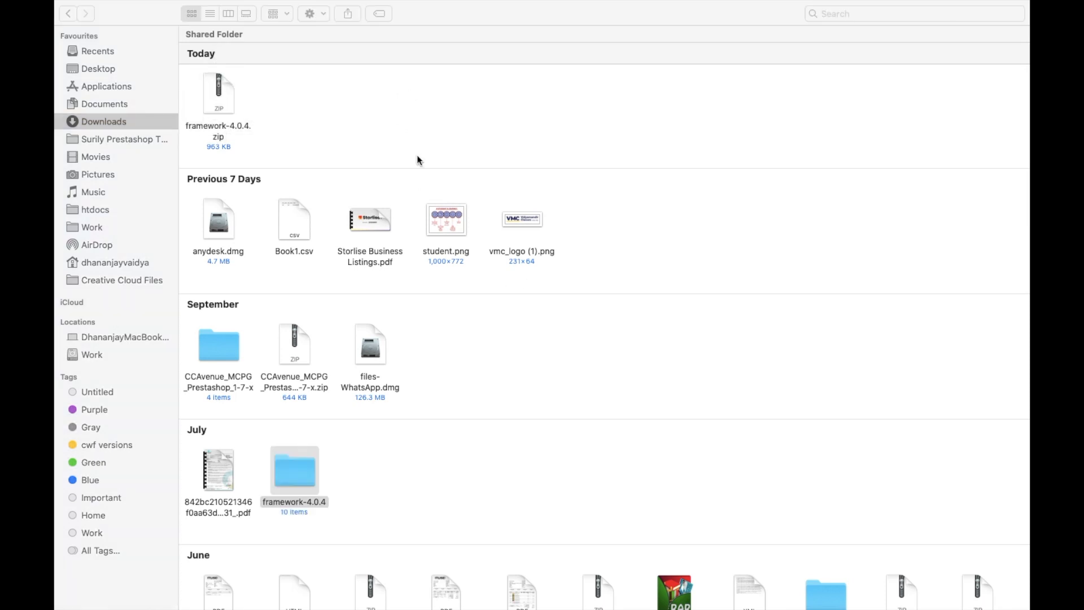
- Copy all items inside the extracted framework-4.0.4 folder and select the folder 4 inside codeignitor in htdocs
click(293, 477)
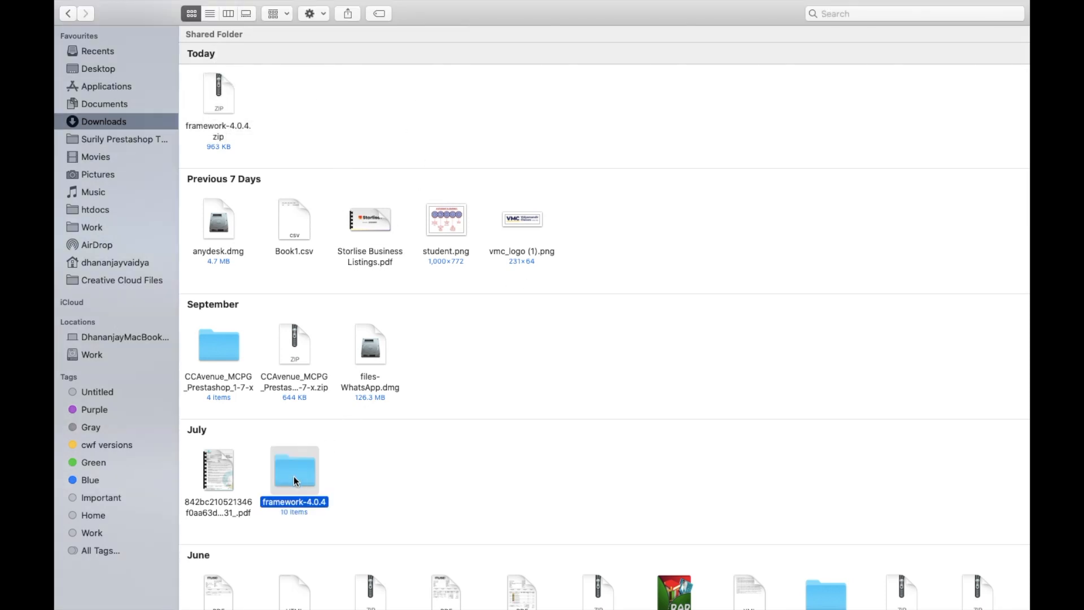
drag(300, 471, 435, 434)
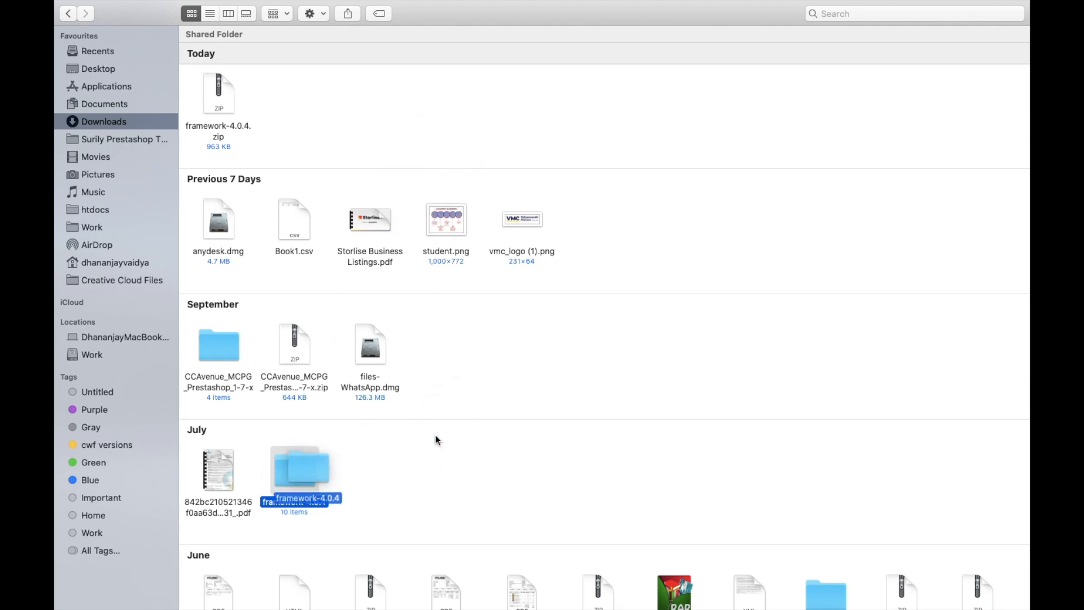
double_click(298, 469)
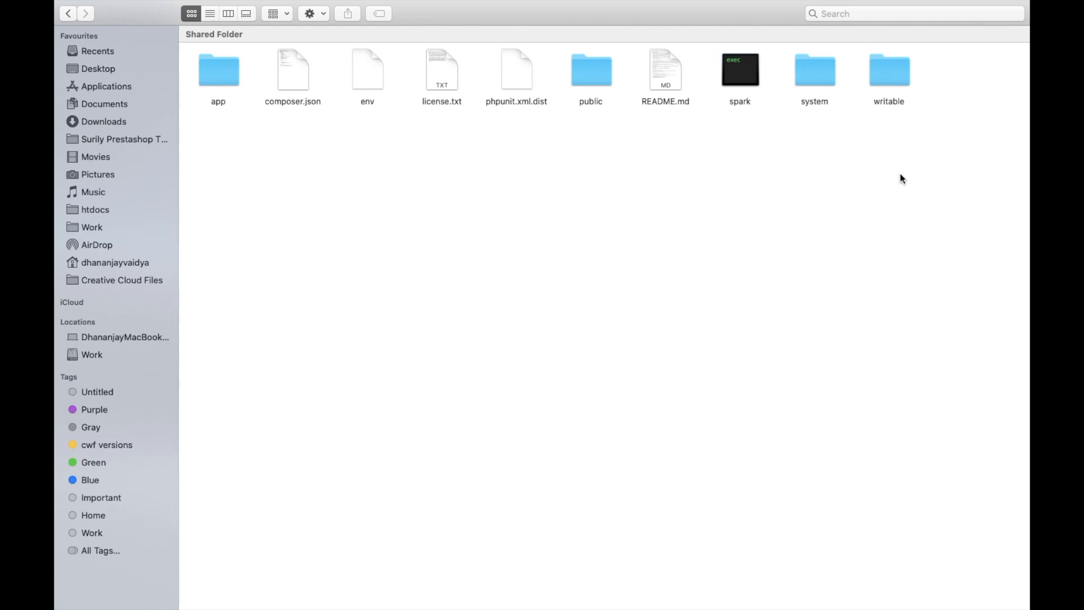
key(super+a)
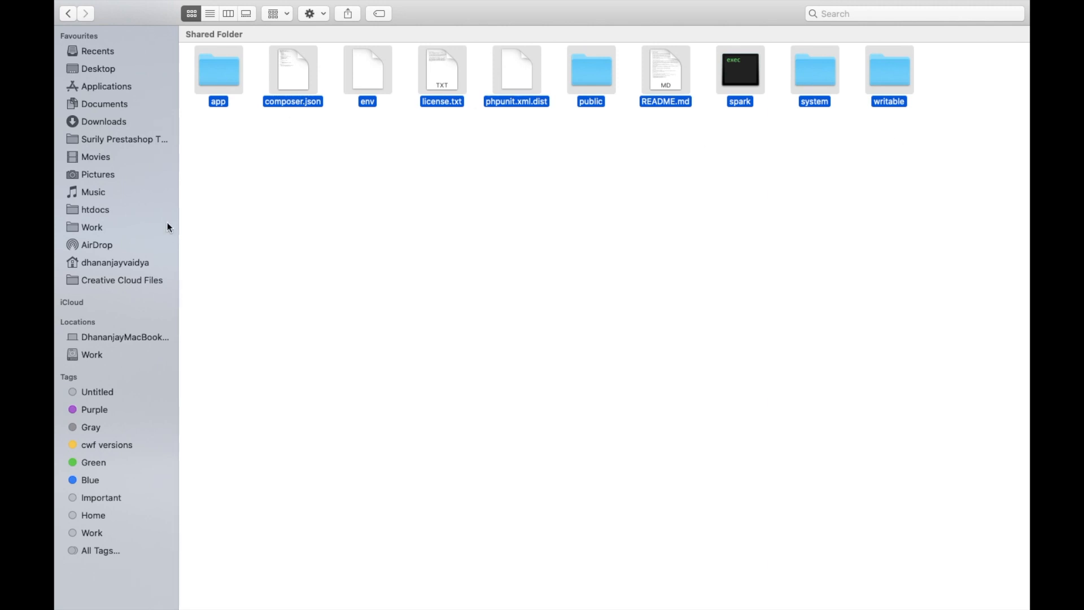
click(114, 213)
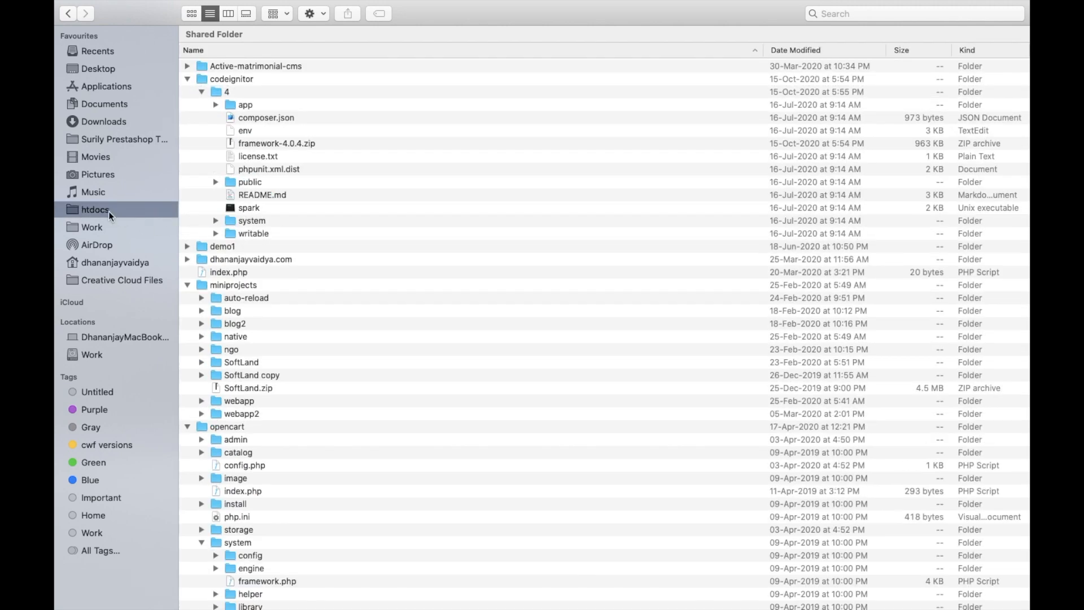
click(228, 95)
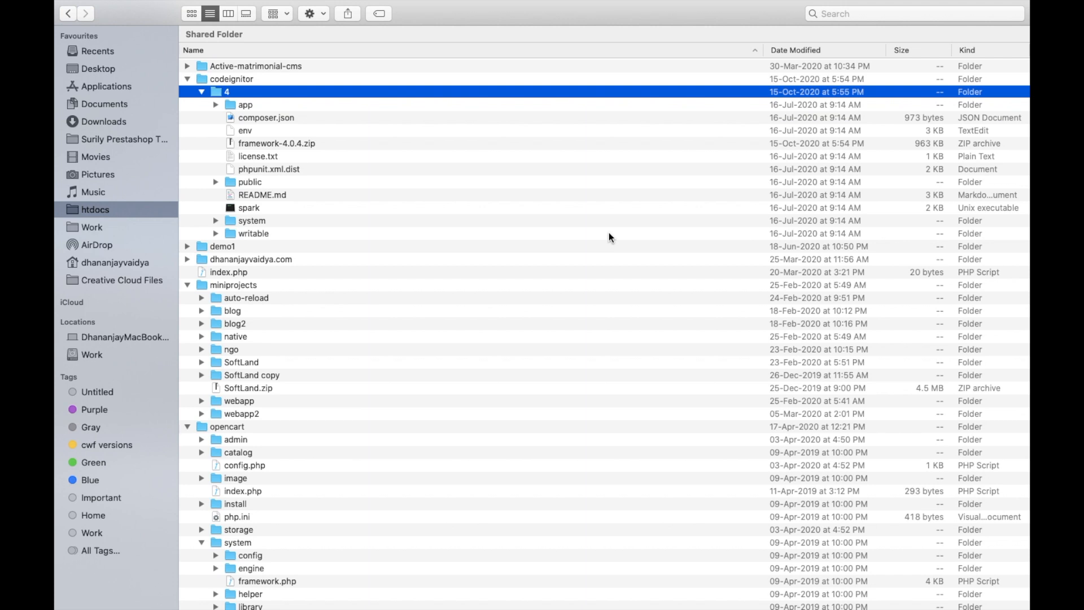
- Switch to Chrome and try to load localhost/codeigniter/4 in the tab holding the XAMPP search results
key(ctrl+Right)
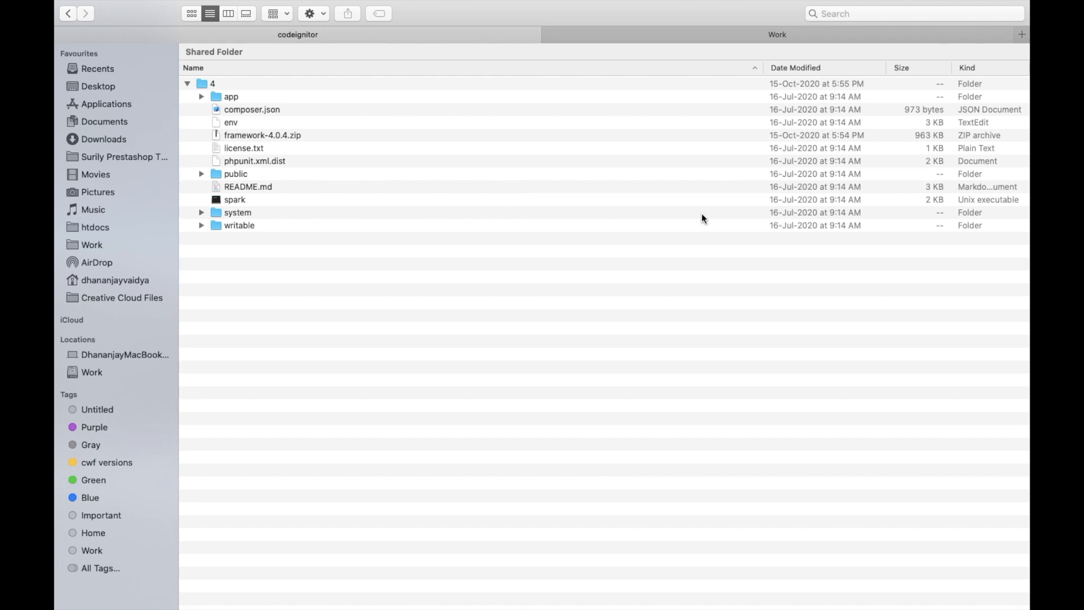
key(ctrl+Right)
key(ctrl+Right)
click(301, 22)
click(433, 40)
text(loc)
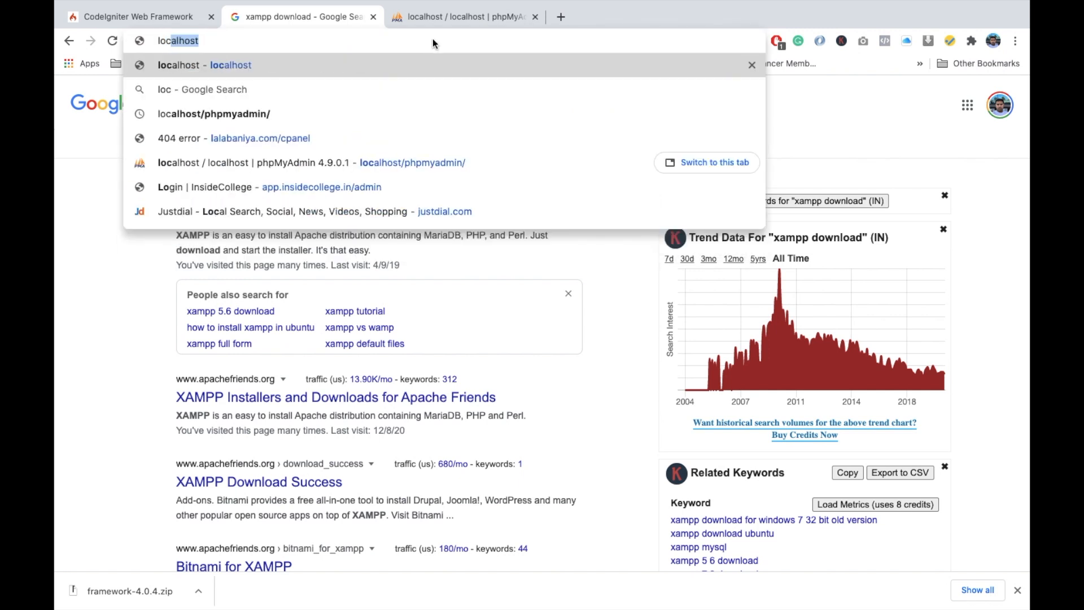
text(alhost/code)
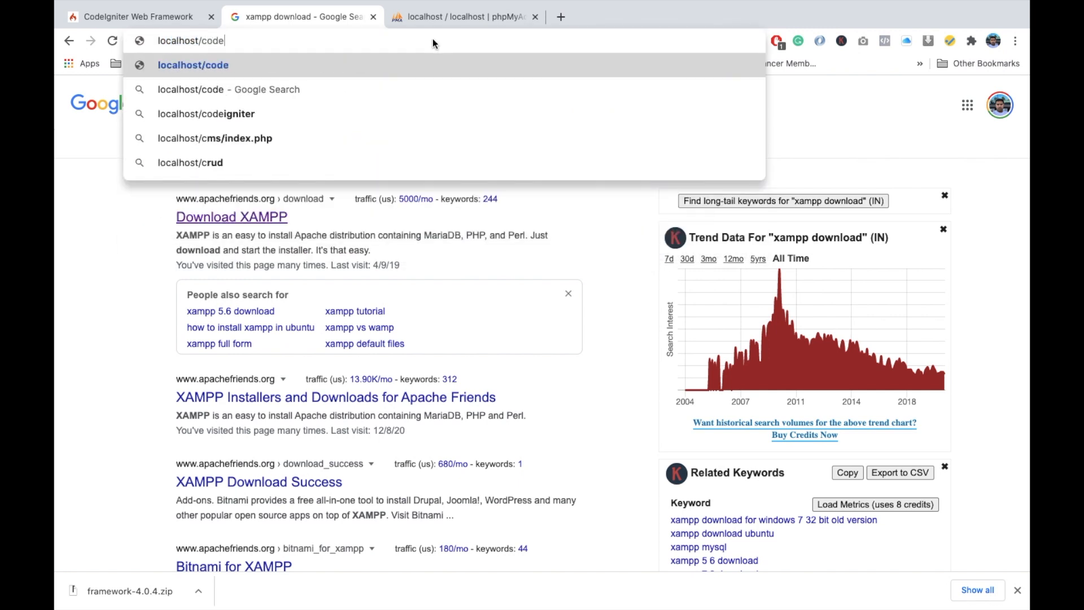
key(Down)
key(Down)
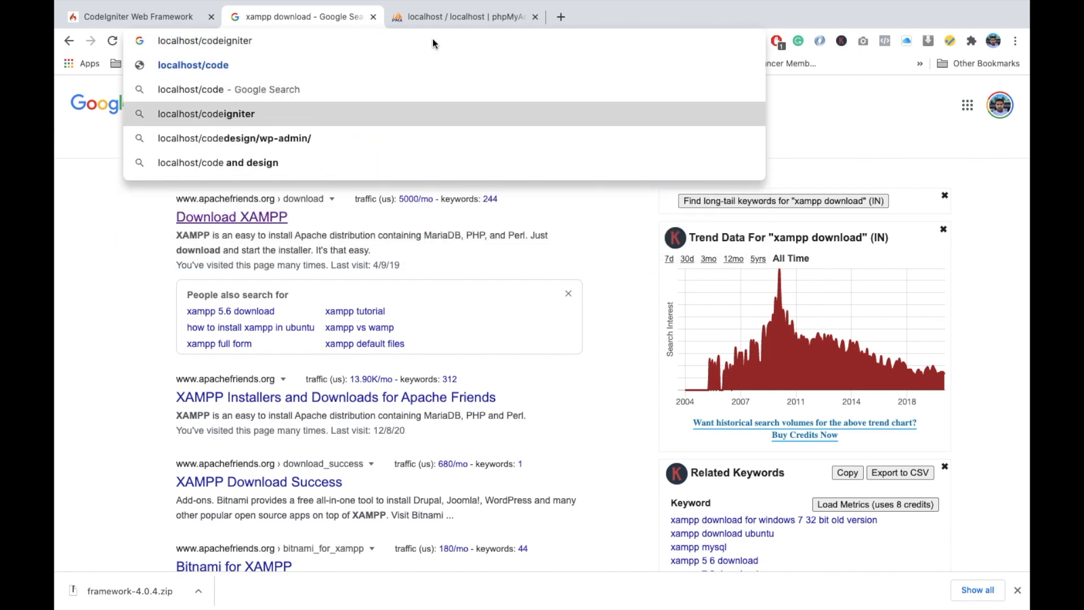
text(/4)
key(Return)
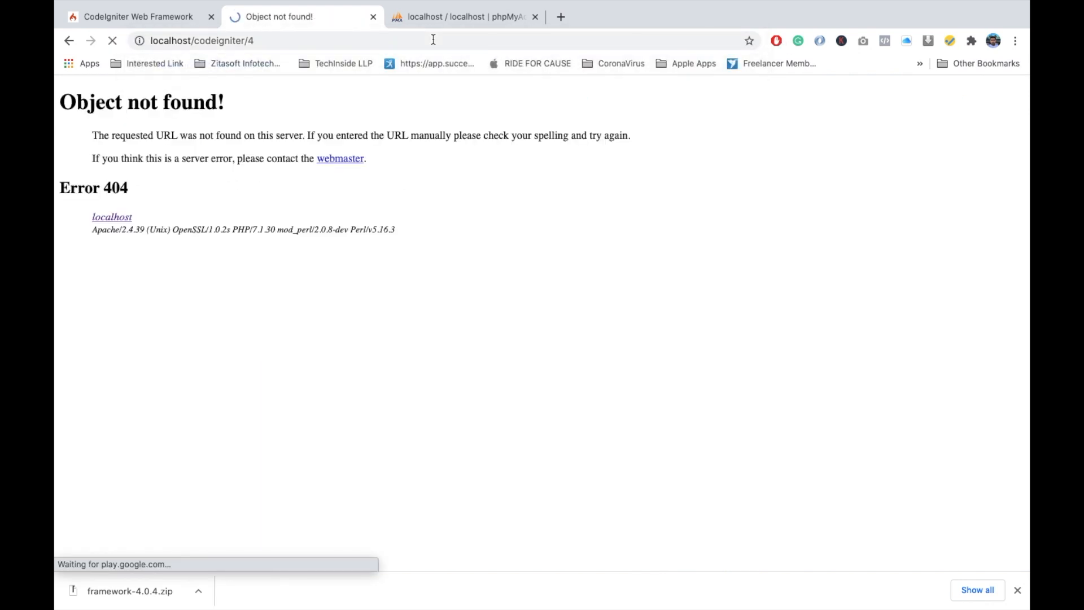
- Check the project folder's spelling in htdocs and correct the web address to localhost/codeignitor/4
click(228, 41)
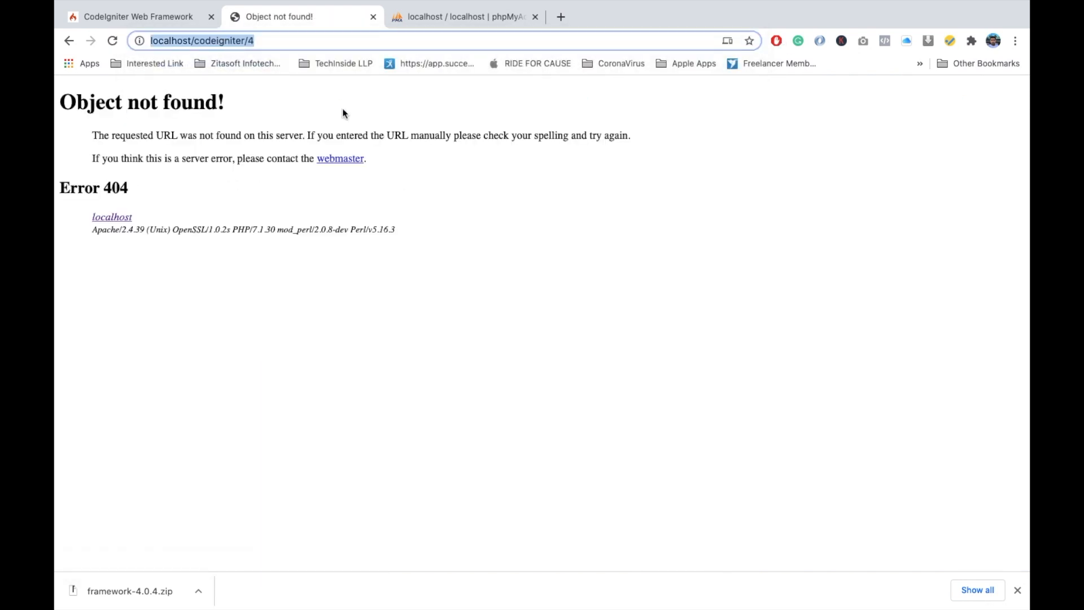
key(super+Tab)
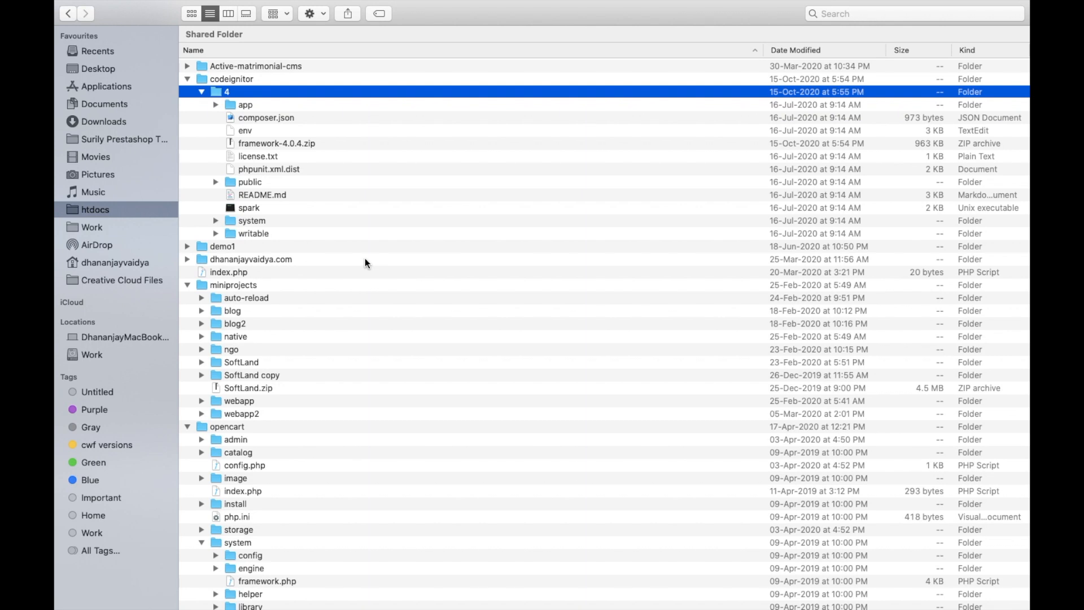
click(232, 79)
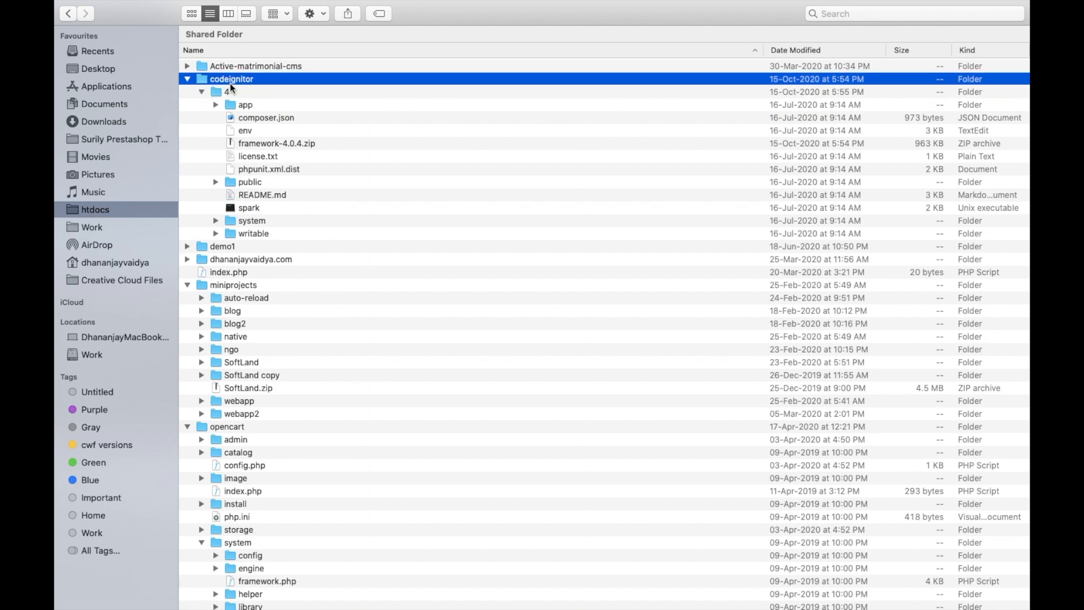
key(super+Tab)
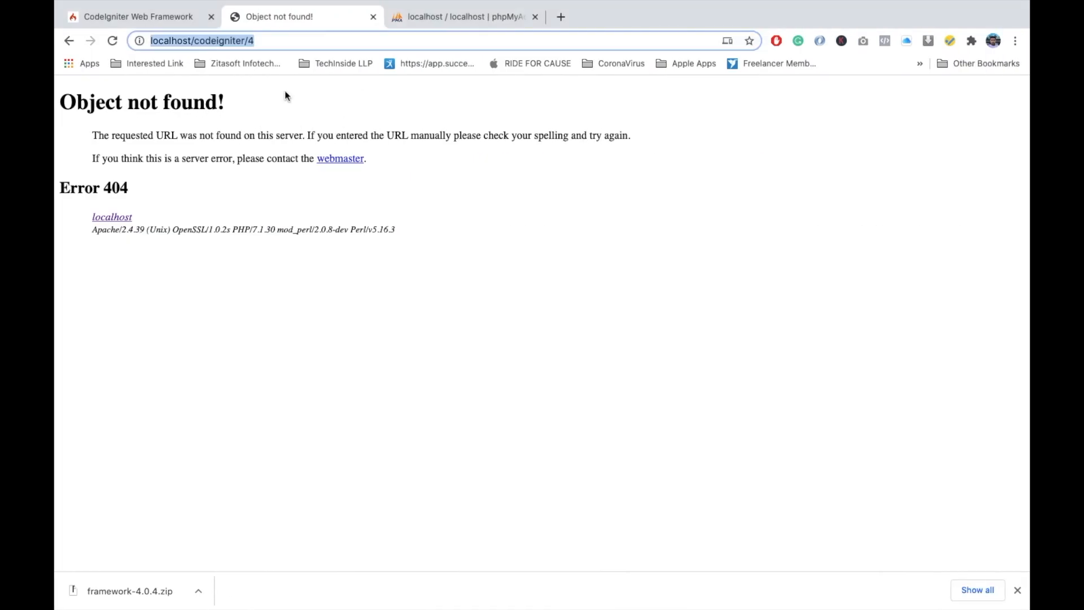
click(237, 41)
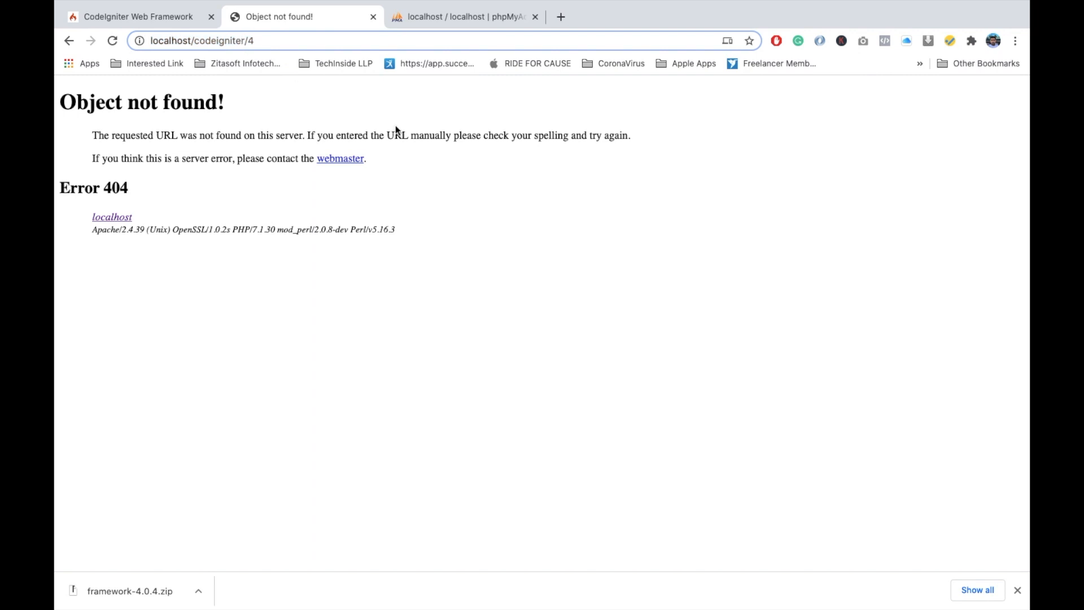
key(BackSpace)
text(o)
key(Return)
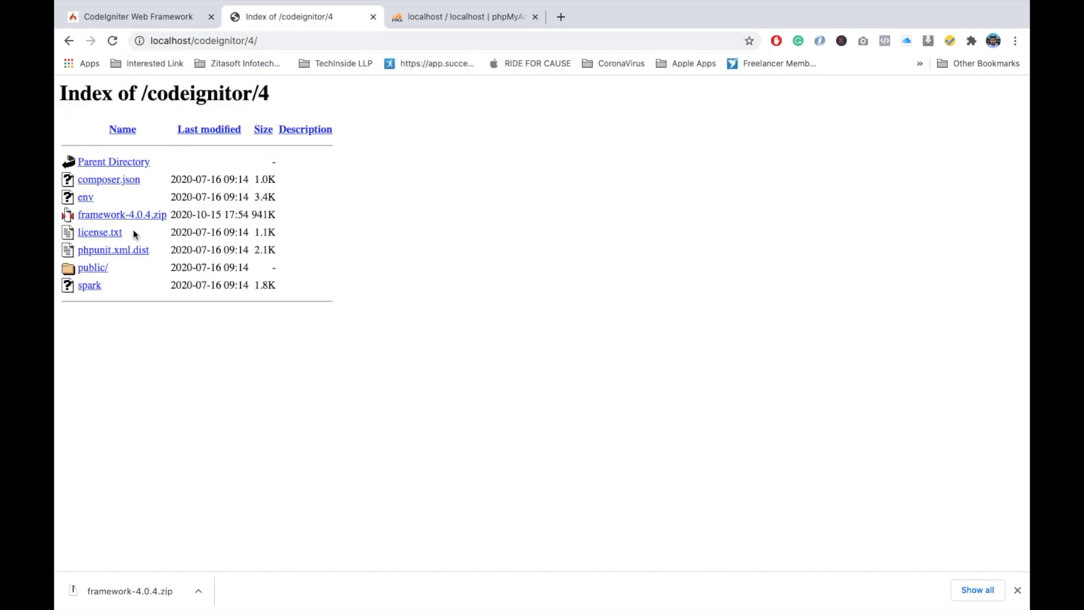
- Open the public/ directory of the CodeIgniter project and examine the required and current PHP versions
click(102, 268)
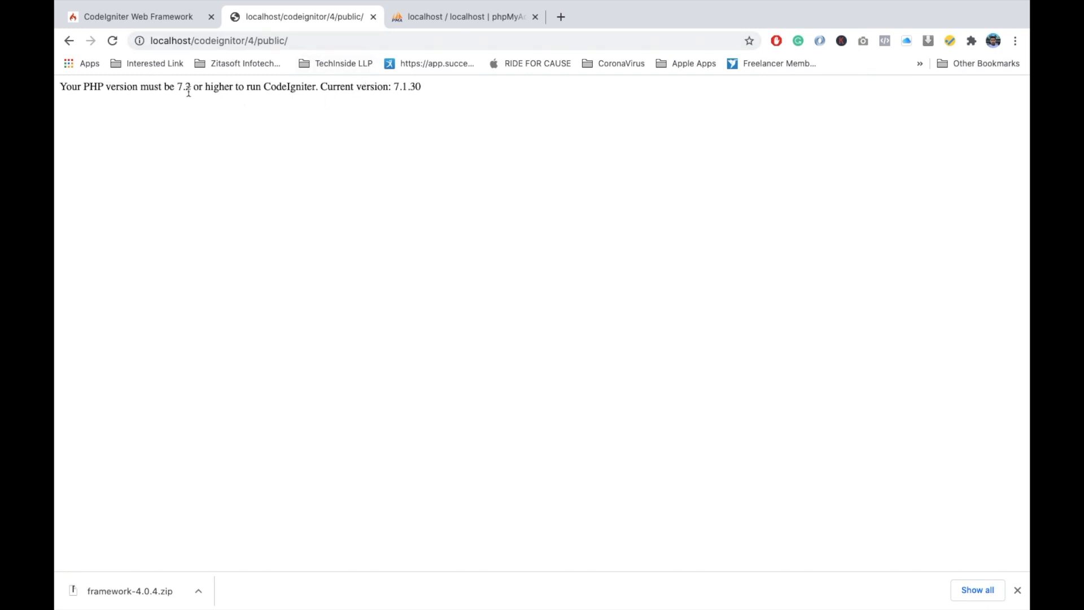
drag(180, 89, 189, 88)
drag(394, 87, 421, 88)
drag(181, 89, 191, 89)
click(429, 139)
- Switch to Finder and expand the XAMPP folder and its xamppfiles subfolder in Applications
key(ctrl+Left)
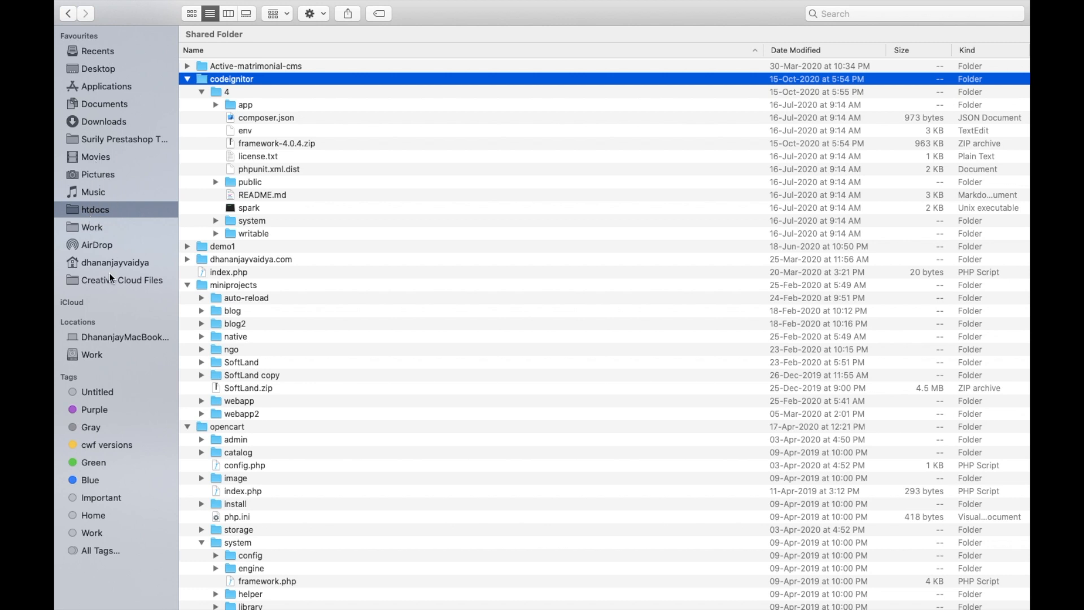
click(99, 89)
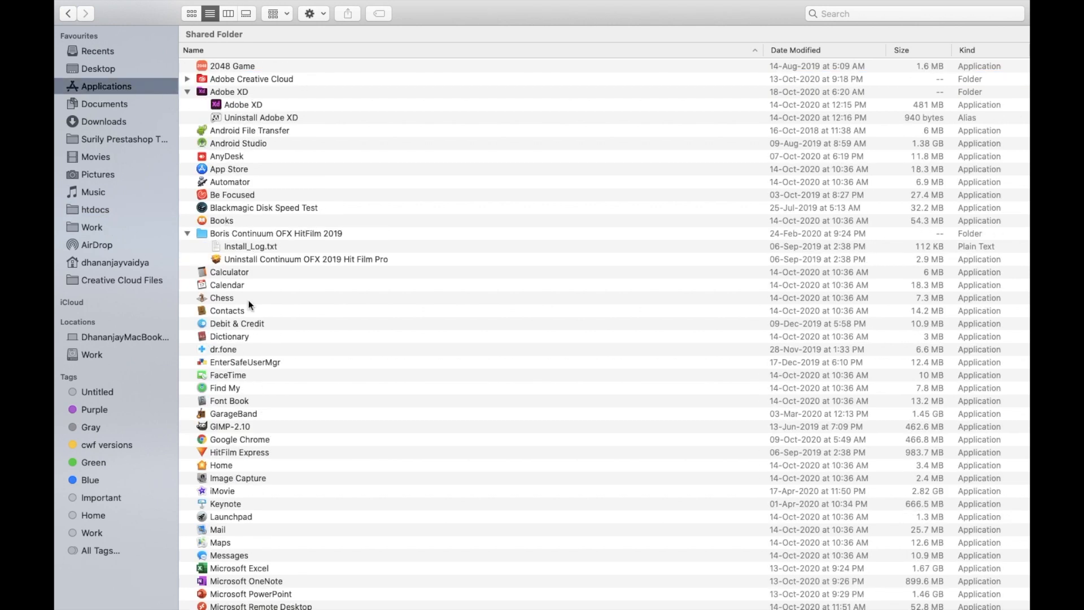
scroll(252, 316, down, 10)
scroll(249, 507, down, 4)
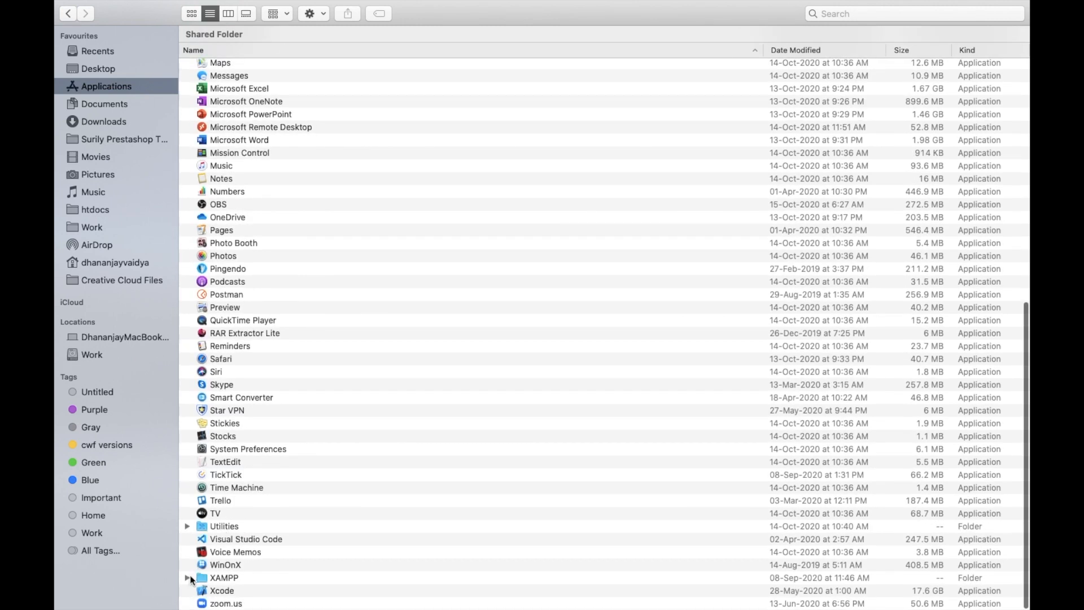
click(187, 577)
scroll(328, 491, down, 4)
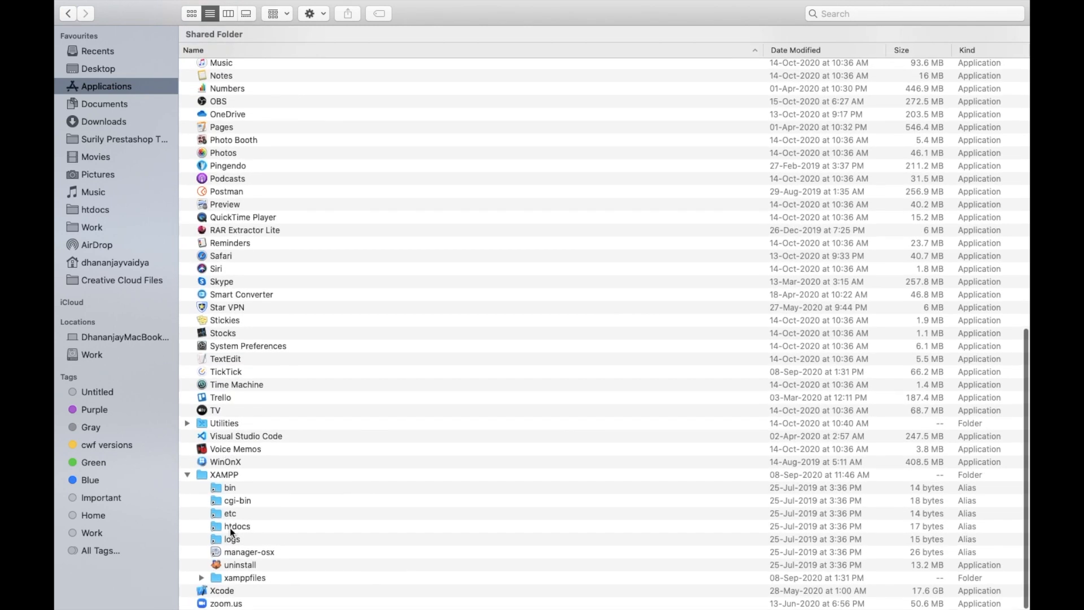
click(201, 577)
scroll(317, 543, down, 5)
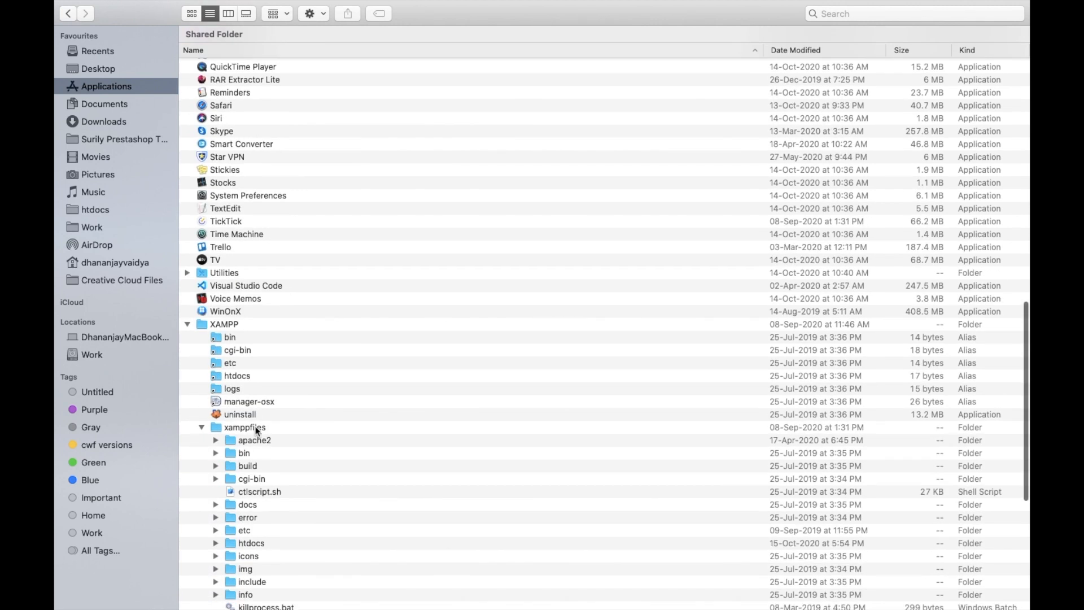
scroll(257, 431, down, 5)
- Copy the htdocs folder from xamppfiles and paste it into the Work folder as a backup
click(245, 379)
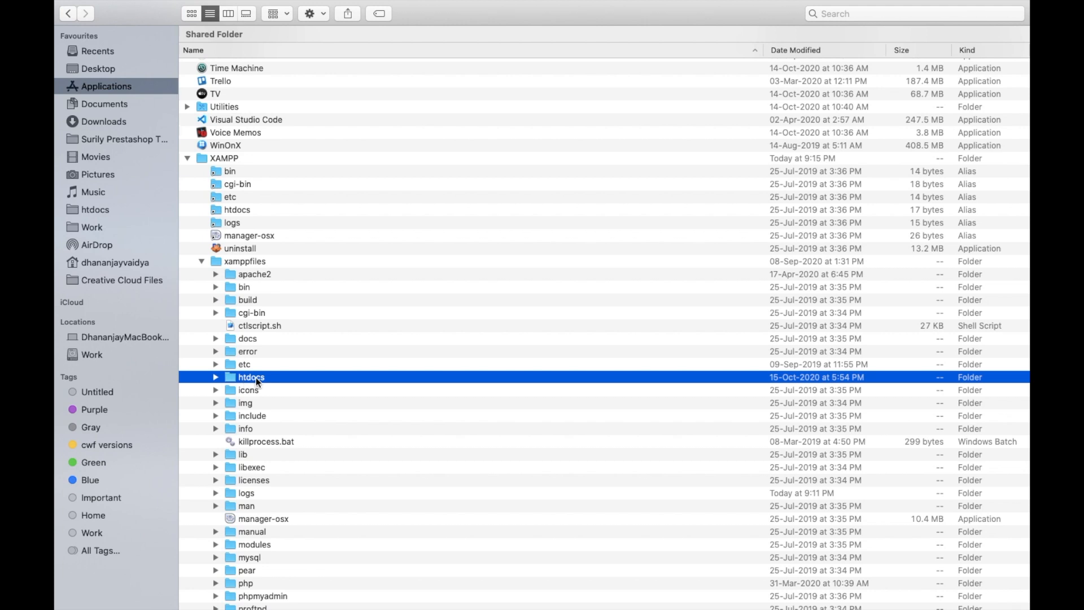
right_click(256, 377)
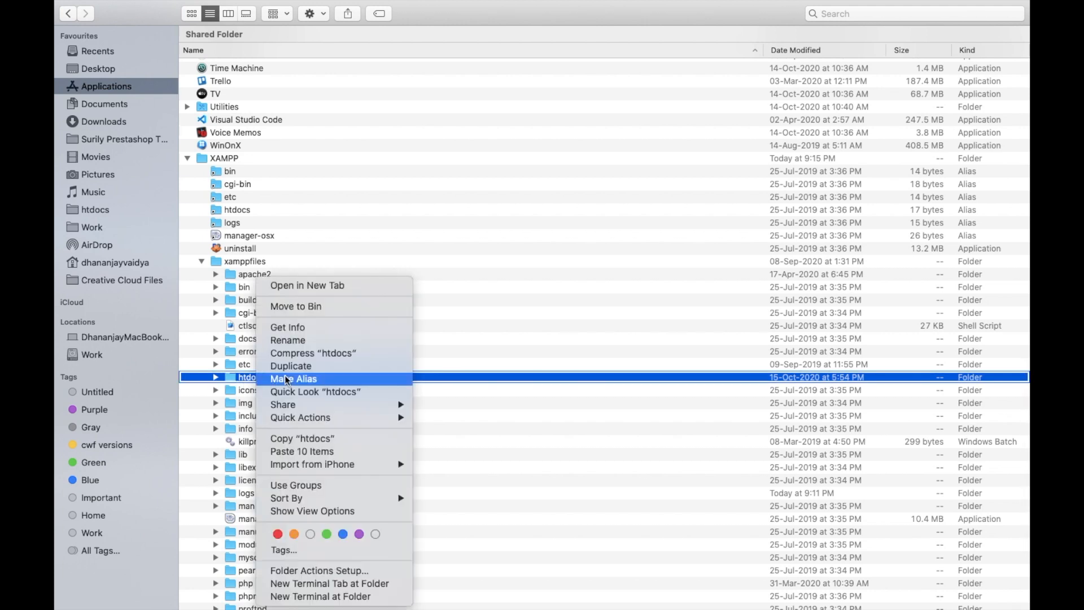
click(302, 438)
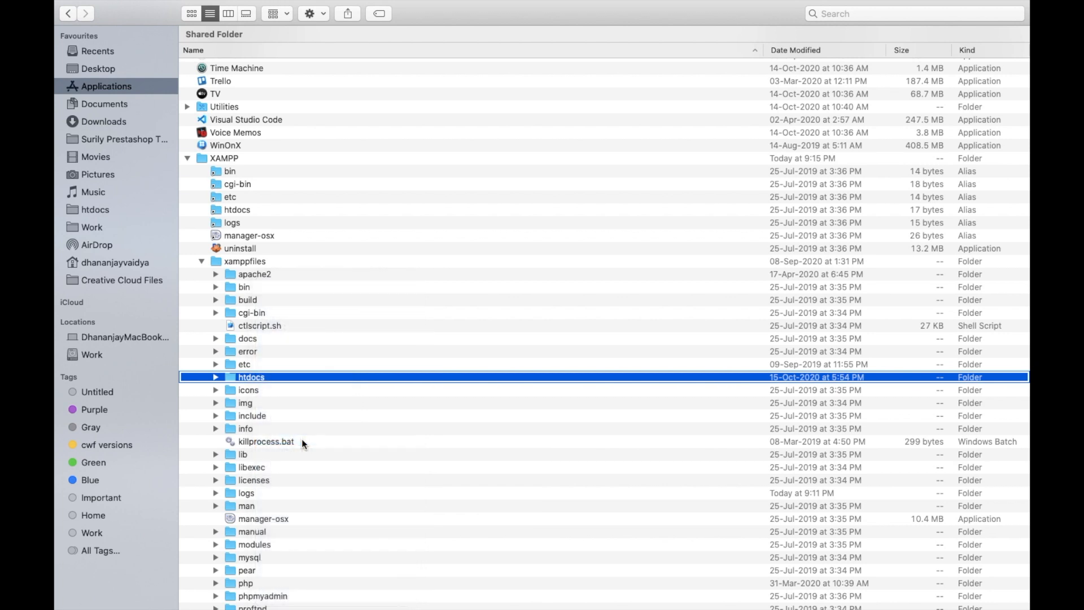
click(98, 228)
right_click(300, 212)
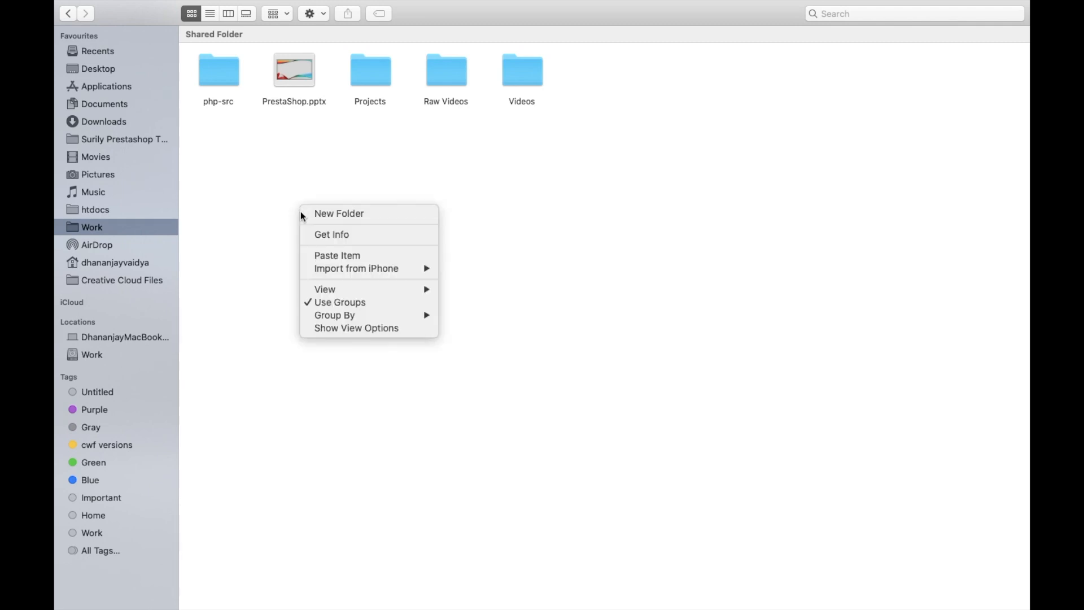
click(336, 256)
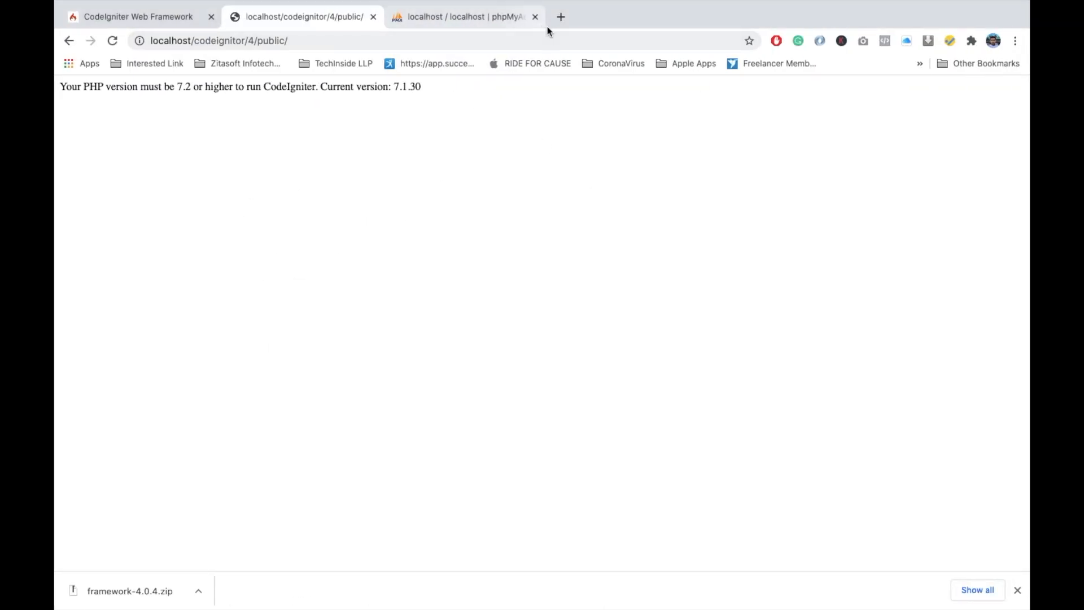
- Switch to Chrome and search Google for "xampp" in a new tab
click(559, 17)
text(xampp)
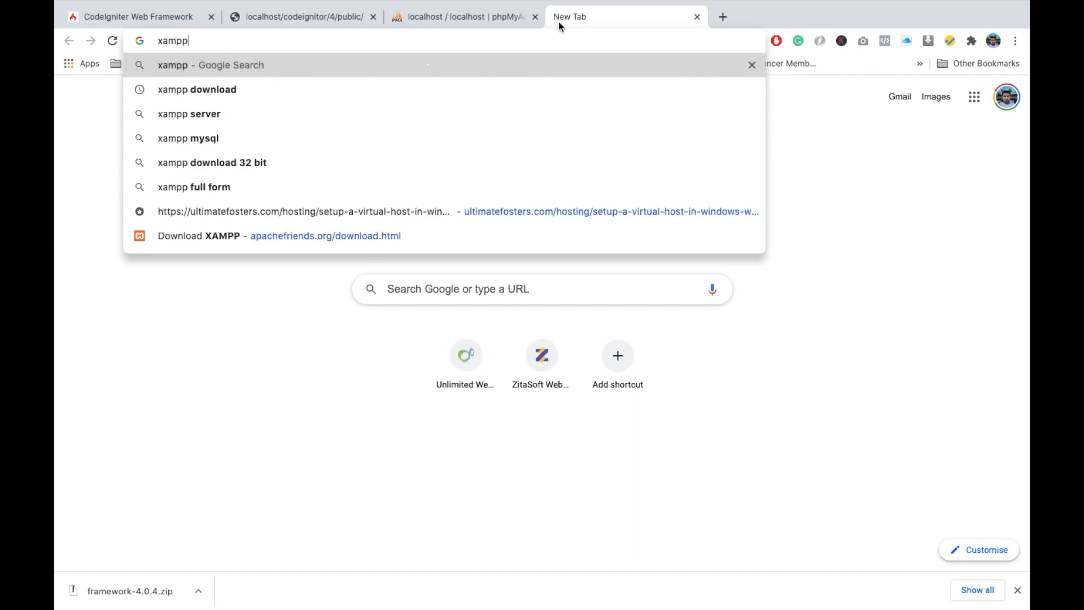
key(Return)
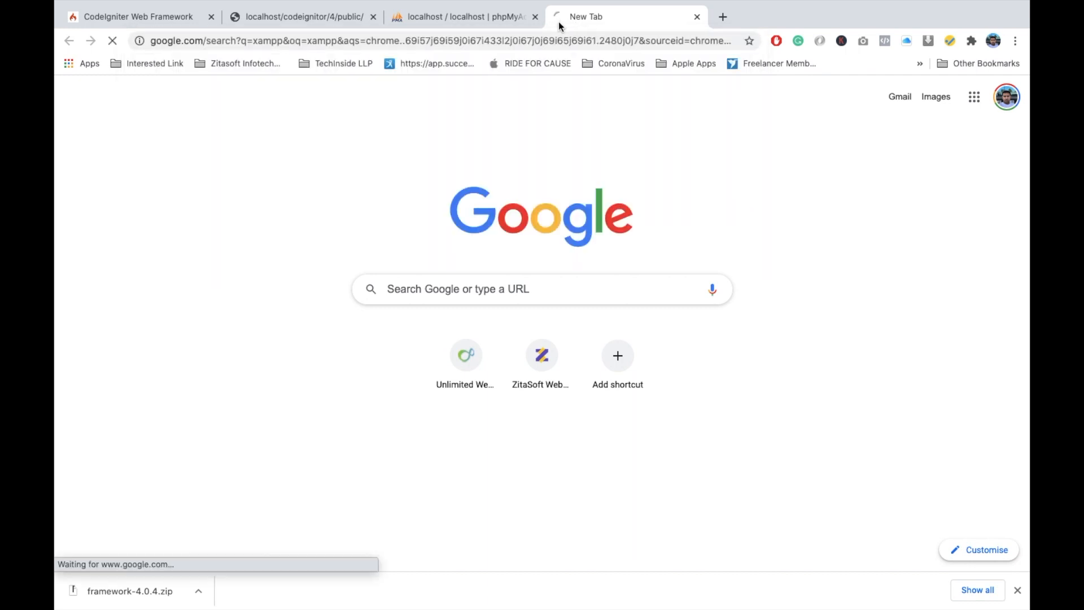
- Open the Apache Friends XAMPP site from the Google search results
click(237, 218)
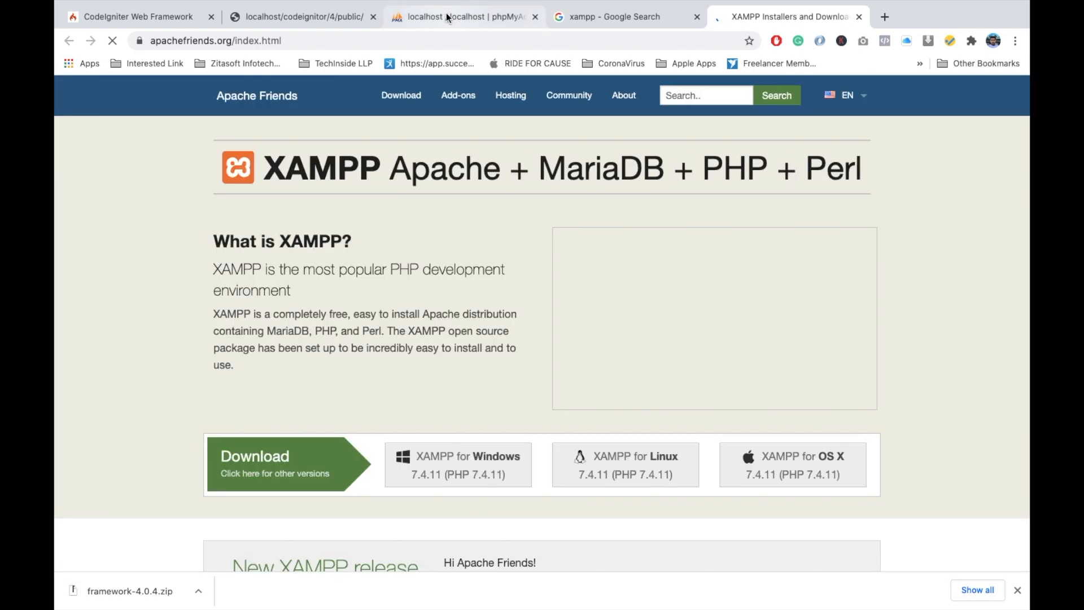
- Switch to phpMyAdmin, open the server's database list and check all databases
click(429, 22)
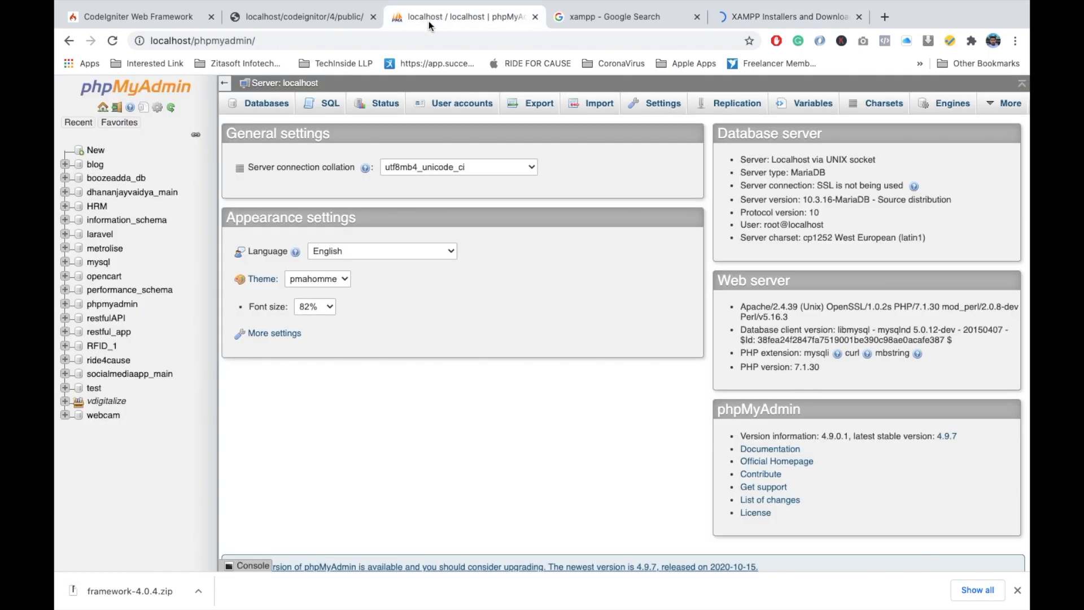
click(266, 107)
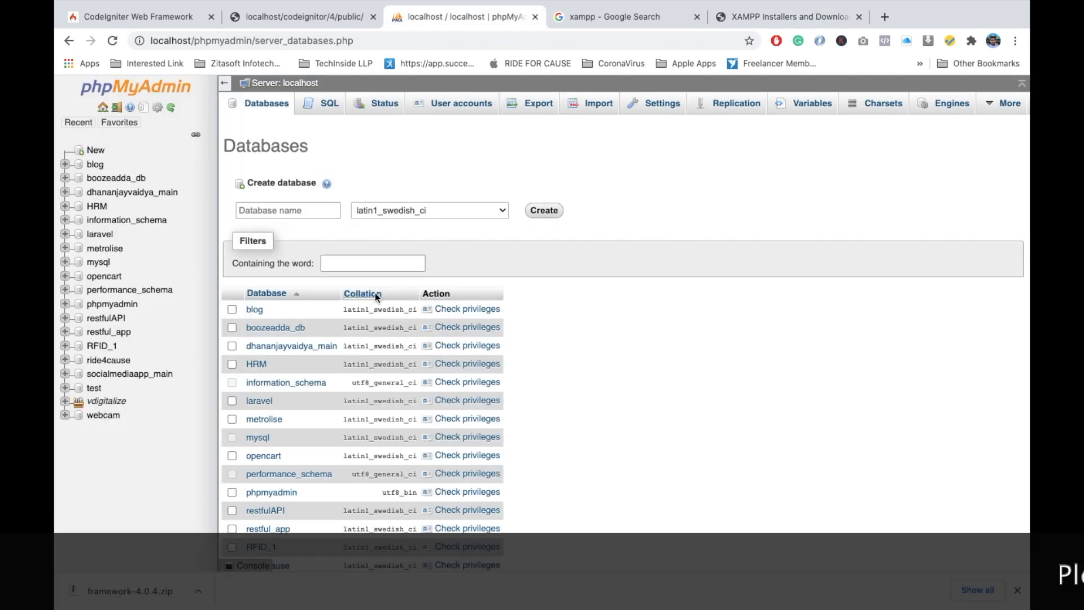
scroll(327, 347, down, 5)
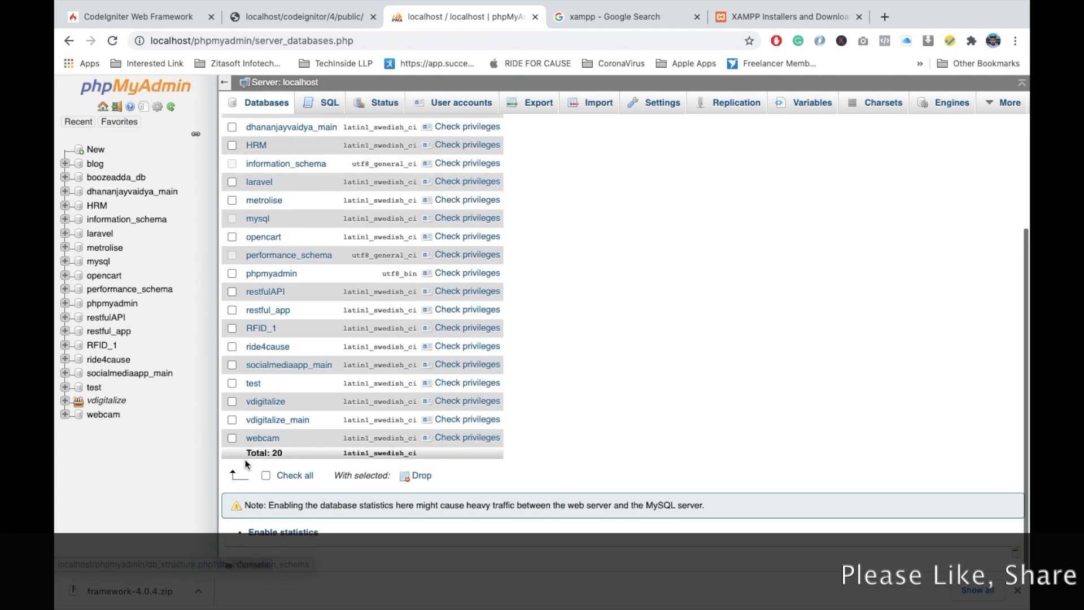
click(285, 477)
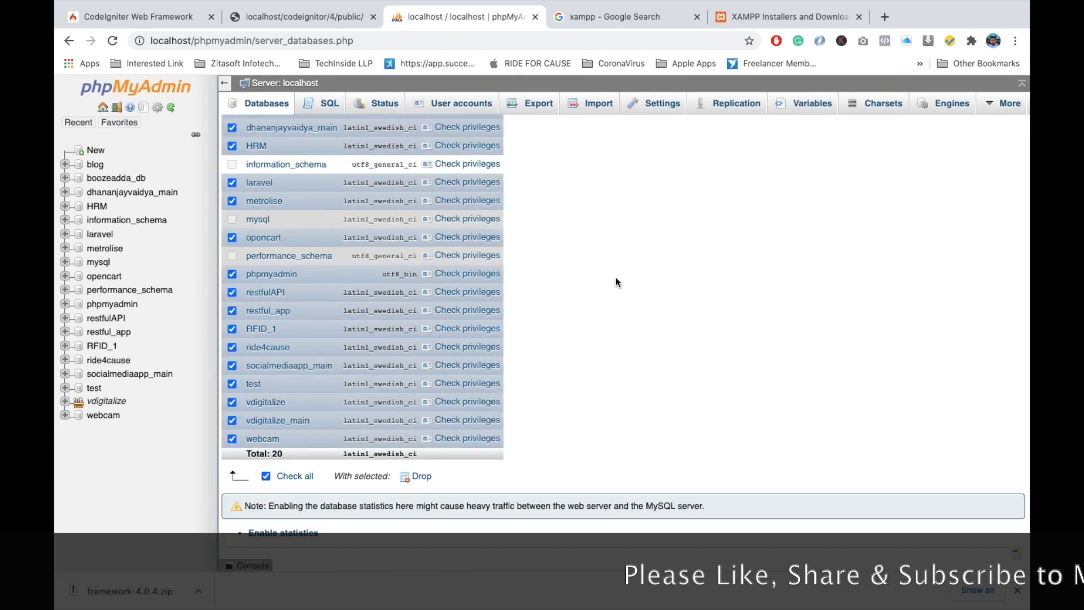
scroll(605, 251, up, 5)
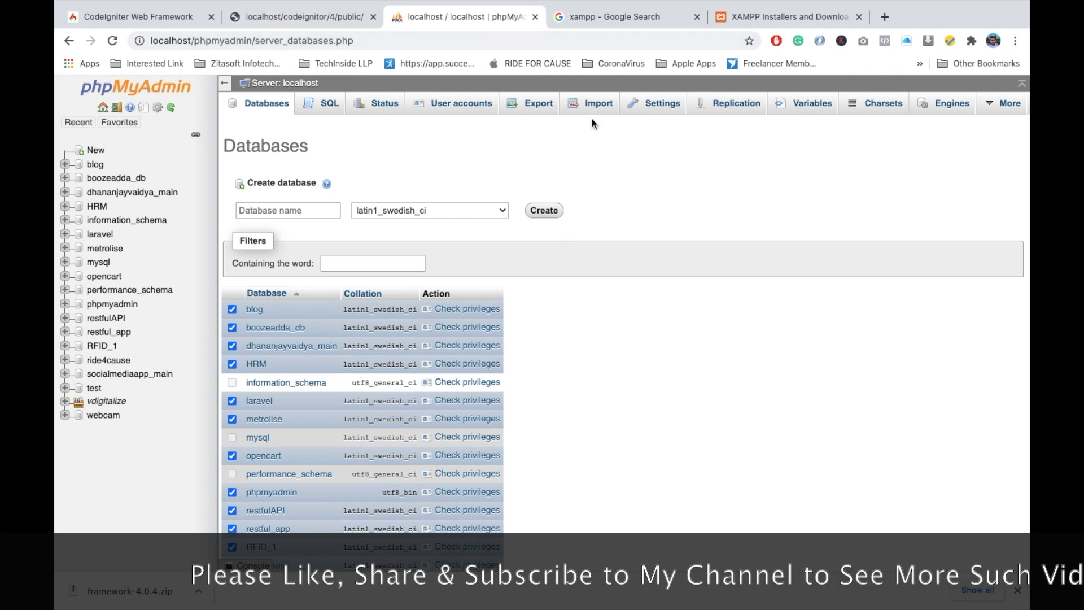
scroll(470, 272, down, 5)
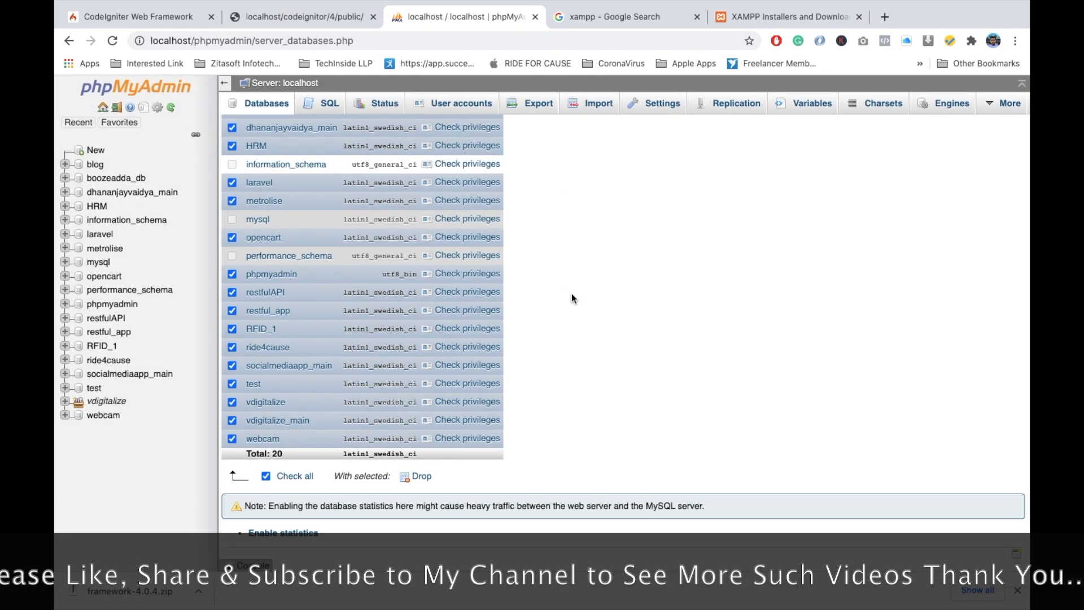
scroll(480, 336, up, 5)
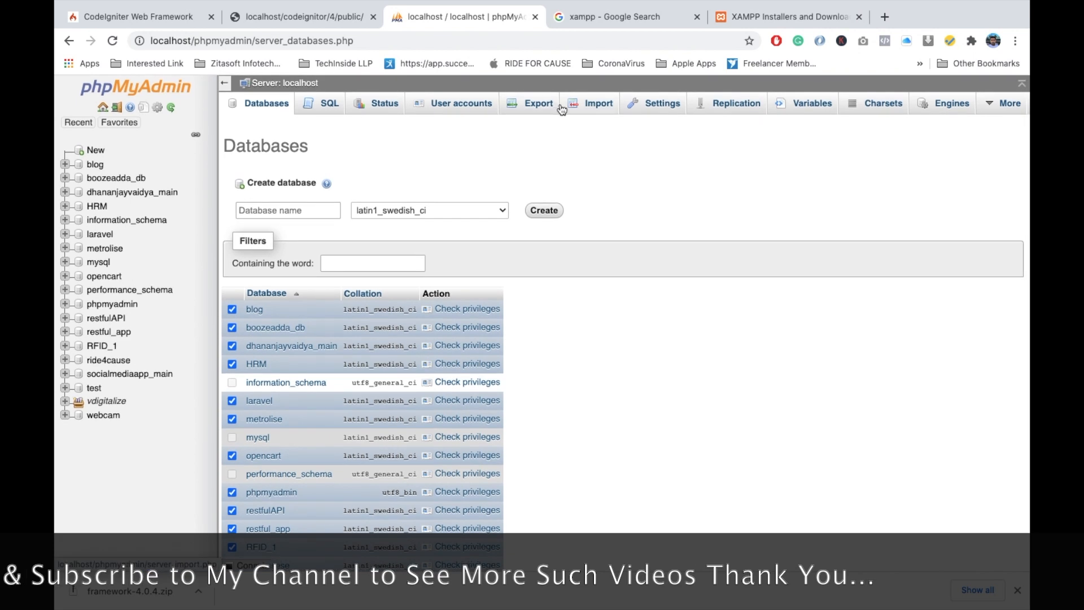
- Export the databases from the phpMyAdmin server with the Quick method in SQL format, saving the file as localhost.sql in Downloads
click(533, 108)
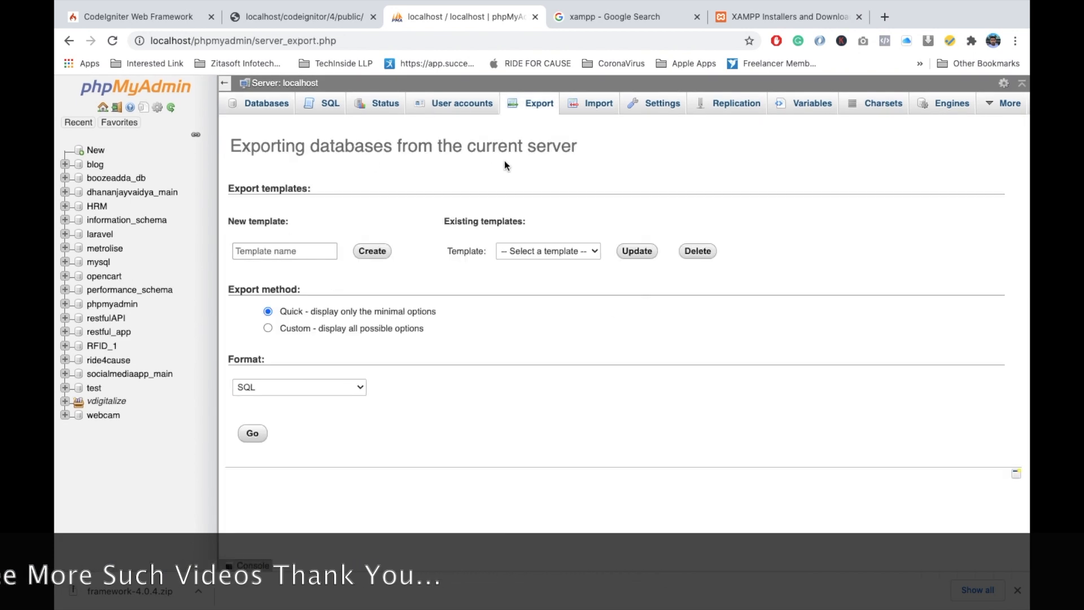
click(253, 433)
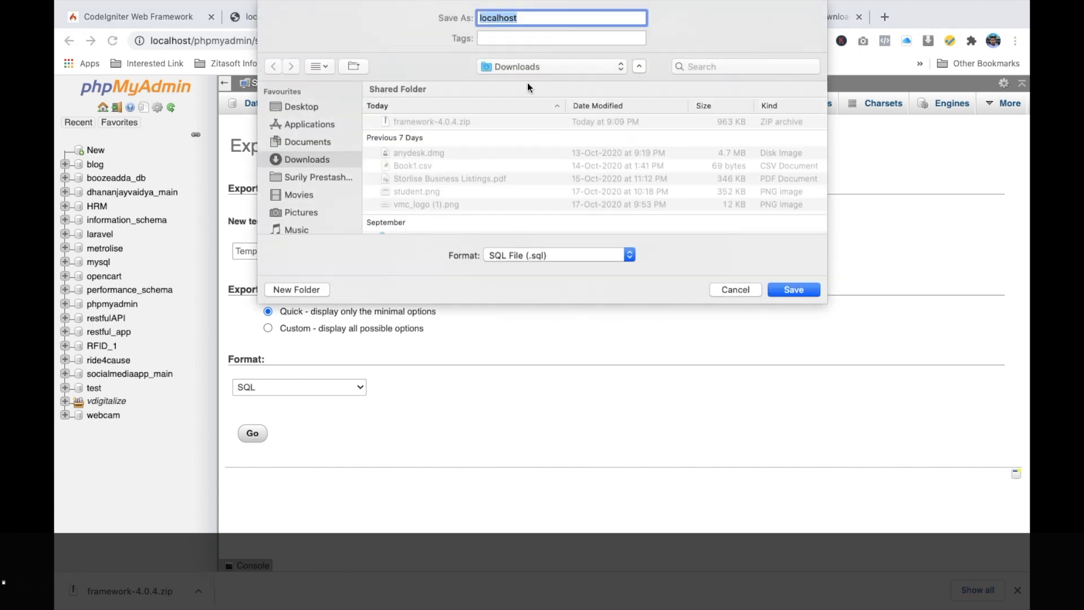
key(Return)
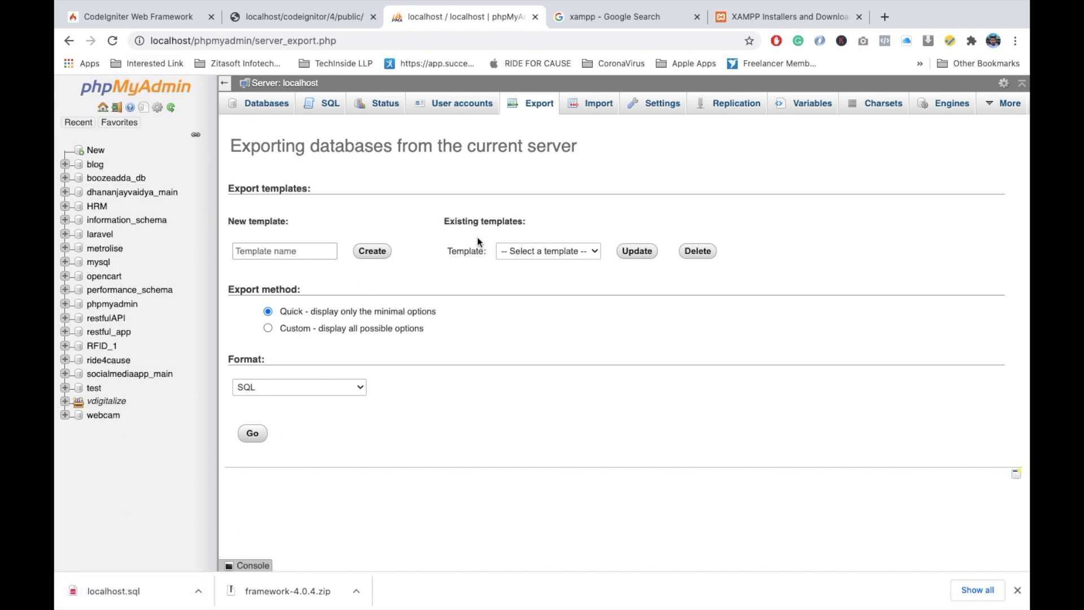
- Download XAMPP for OS X 7.4.11 from the Apache Friends site and save xampp-osx-7.4.11-0-vm.dmg in Downloads
click(785, 17)
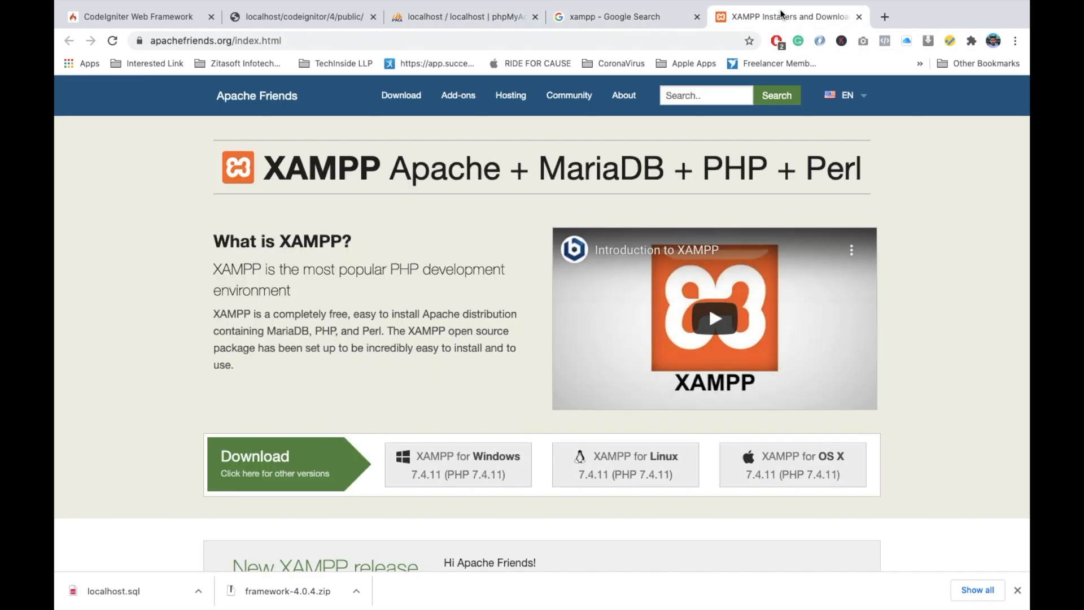
scroll(288, 347, down, 4)
scroll(796, 311, down, 1)
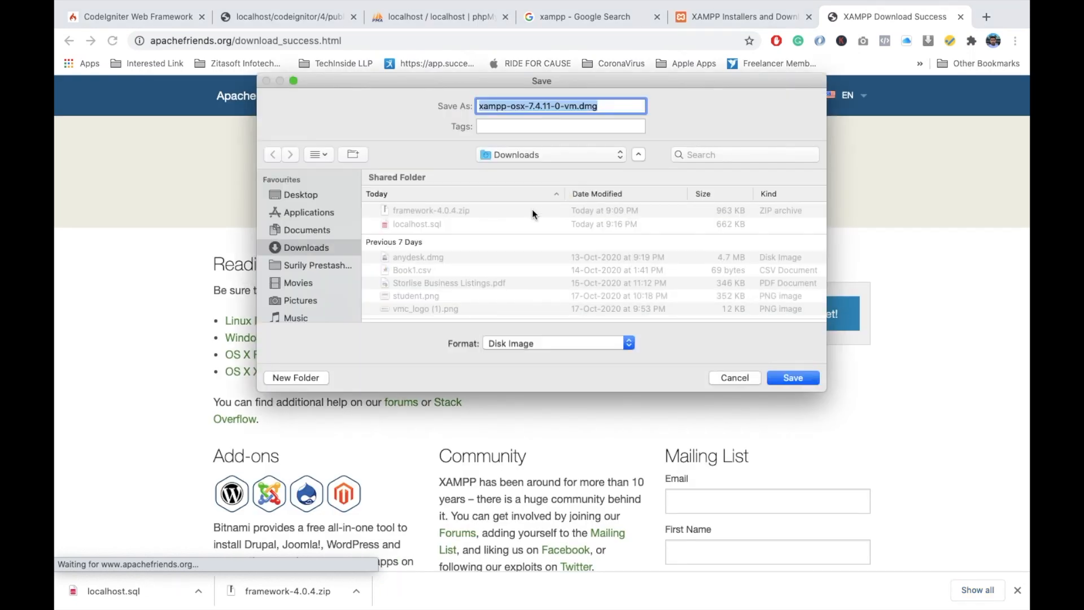
click(793, 377)
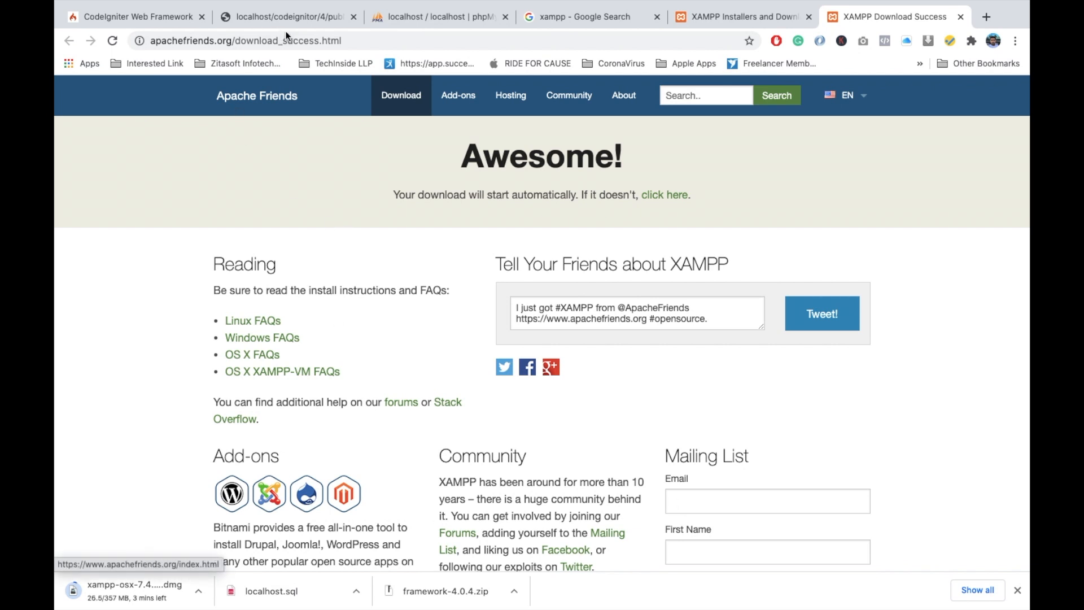
- Check the progress of the htdocs copy in Finder and of the XAMPP download in Chrome's downloads list
key(ctrl+Left)
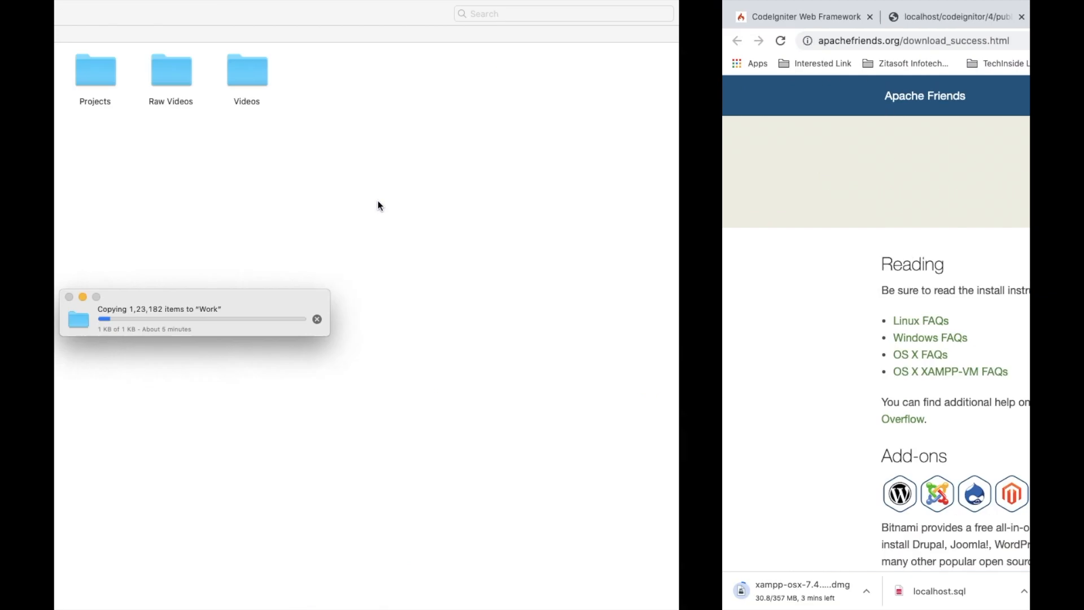
key(ctrl+Right)
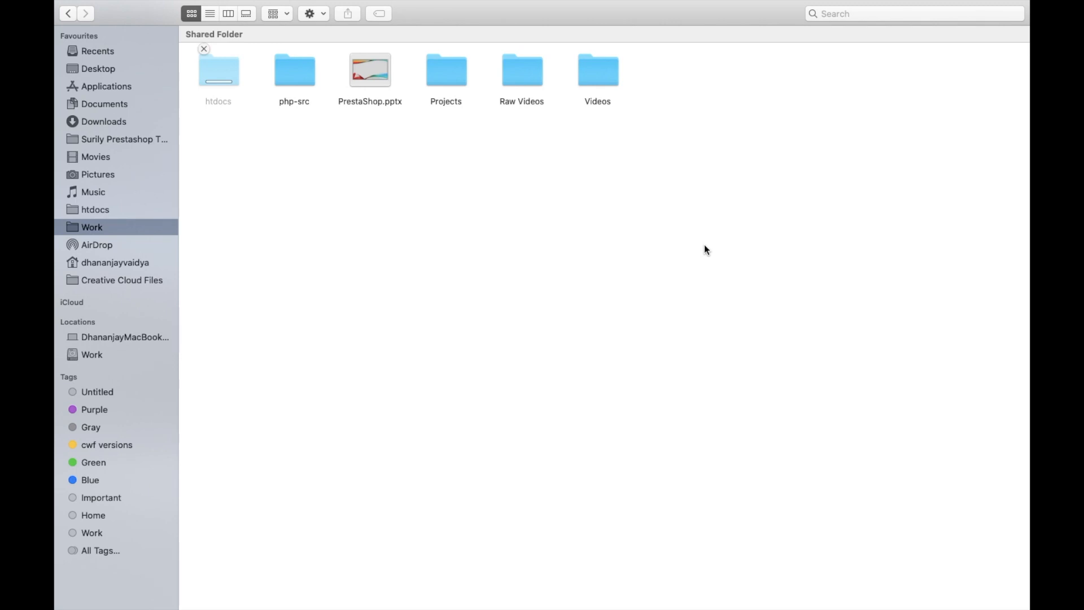
key(ctrl+Right)
scroll(371, 248, down, 2)
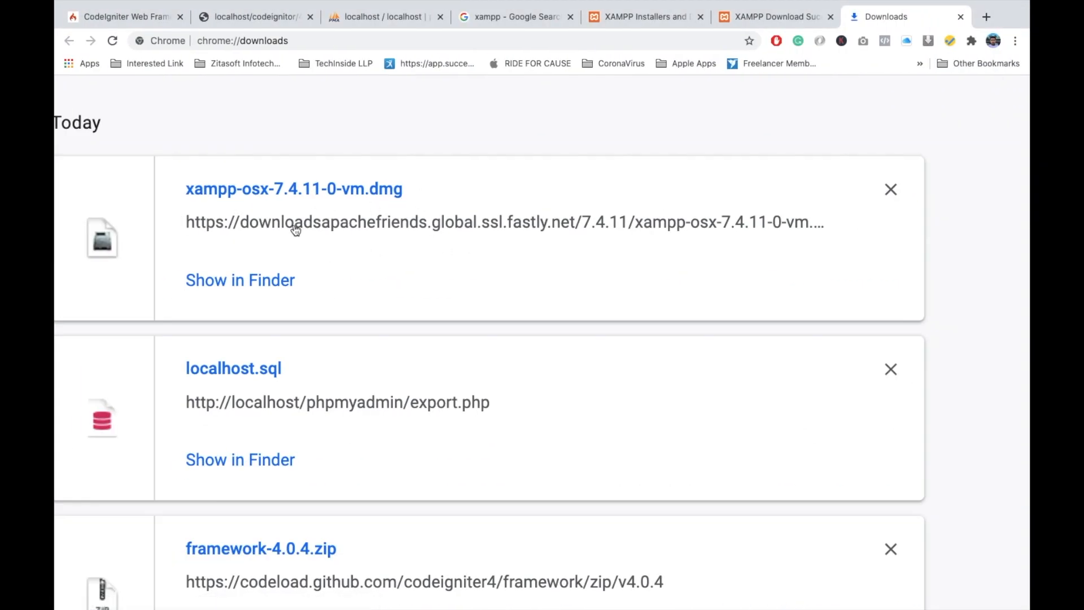
- Switch to Finder, open the Downloads folder in a new tab and select localhost.sql
key(ctrl+Left)
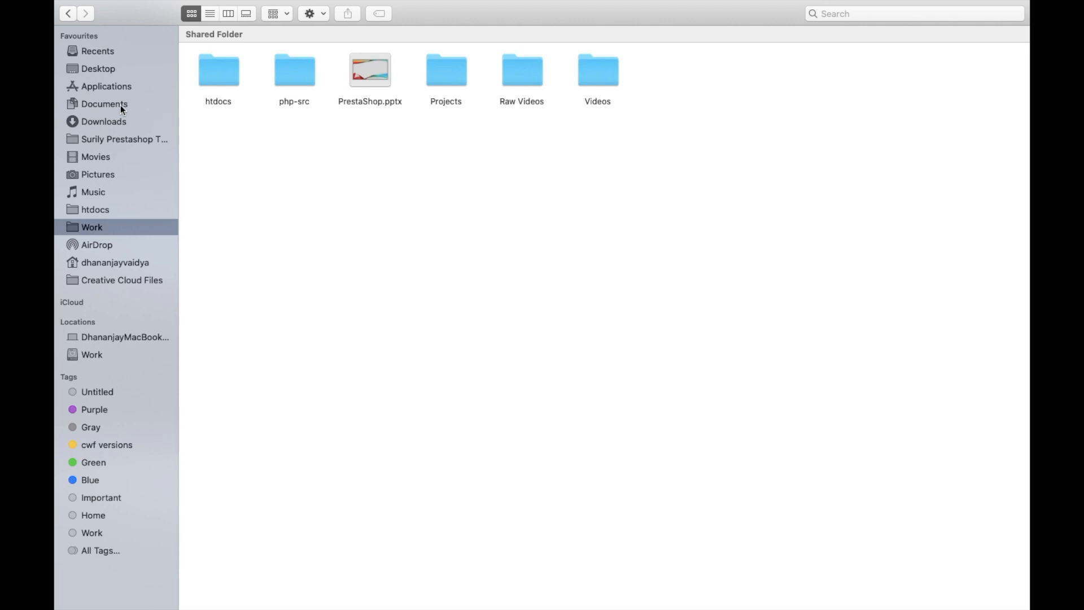
right_click(107, 121)
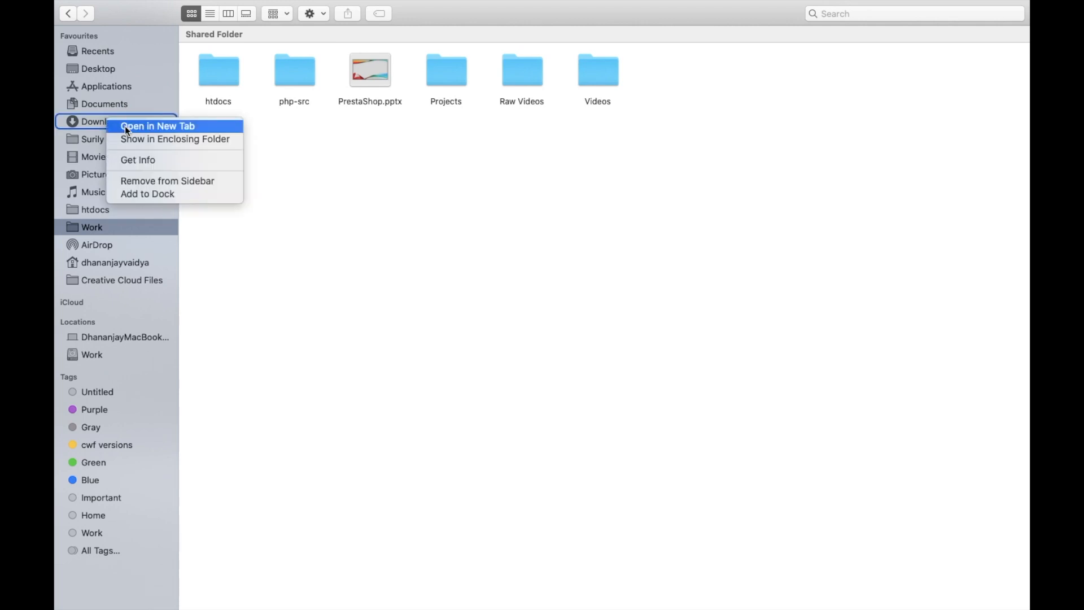
click(125, 127)
click(686, 37)
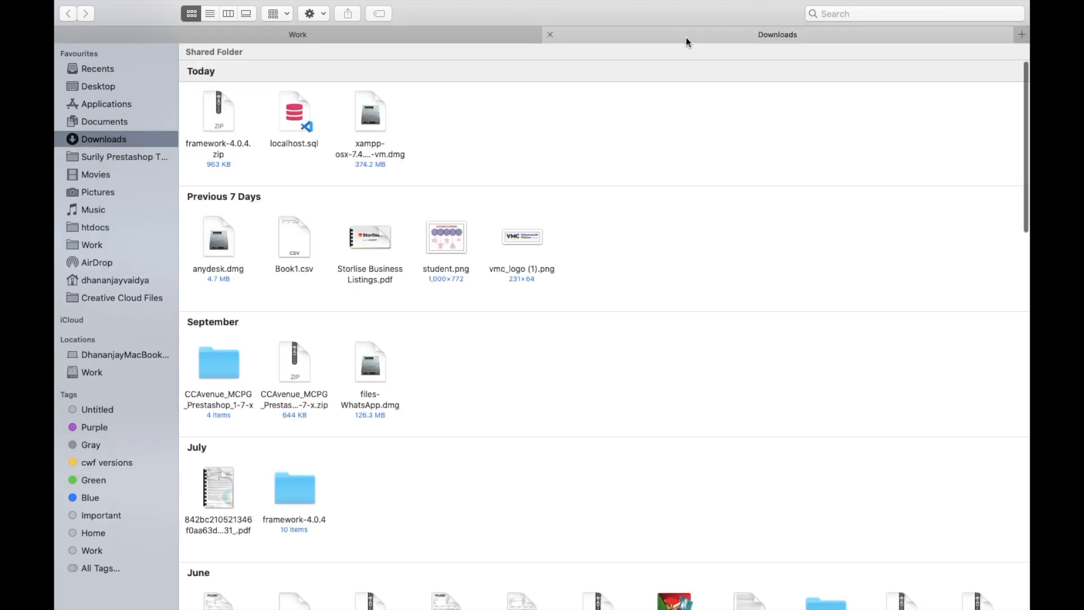
click(289, 123)
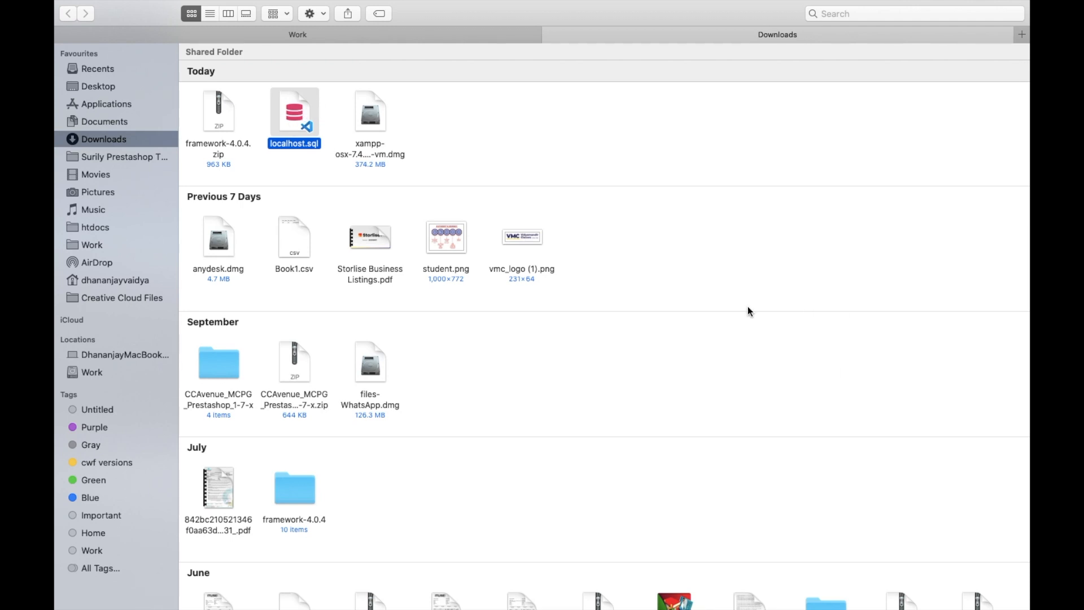
- Open the downloaded xampp-osx-7.4.11-0-vm.dmg from Chrome's downloads list and copy XAMPP into the Applications folder
key(ctrl+Right)
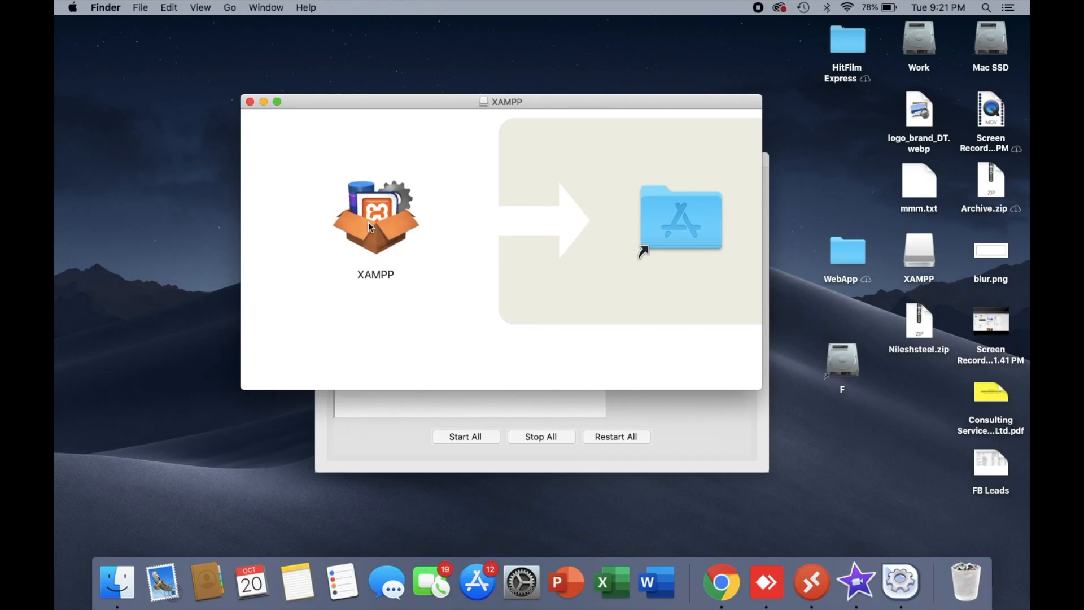
drag(368, 222, 680, 202)
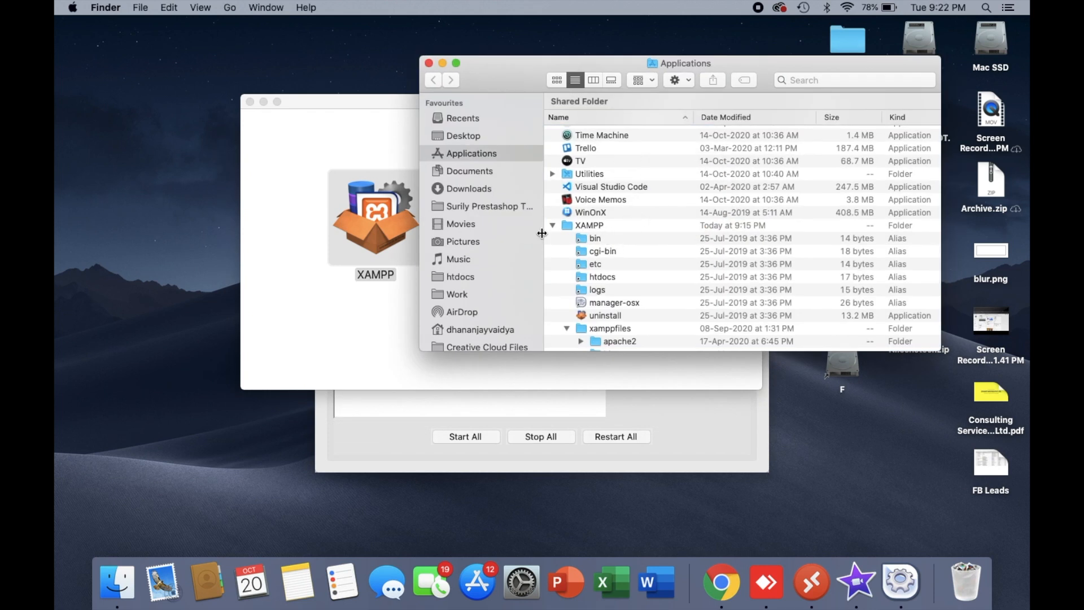
- Find the newly copied XAMPP application below the old XAMPP folder in Applications and launch it
scroll(685, 262, down, 5)
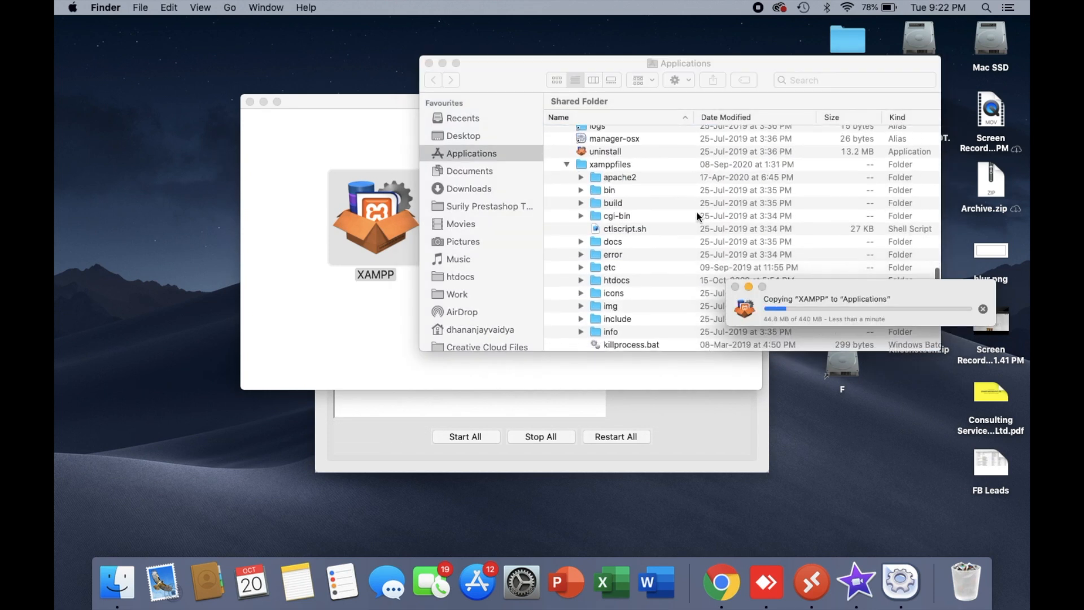
scroll(616, 164, up, 4)
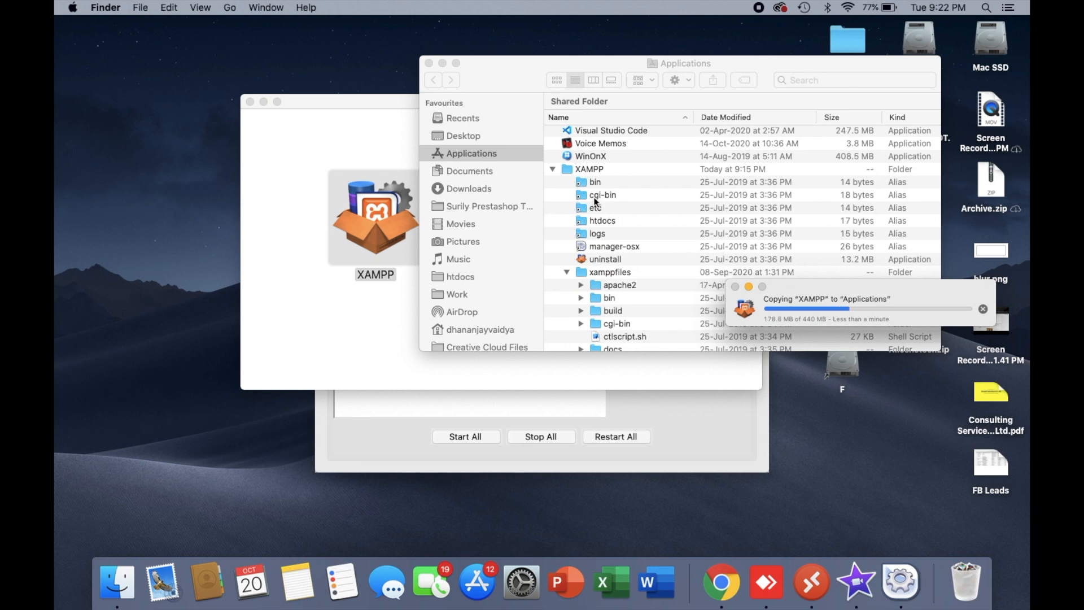
scroll(596, 201, up, 10)
scroll(669, 295, down, 5)
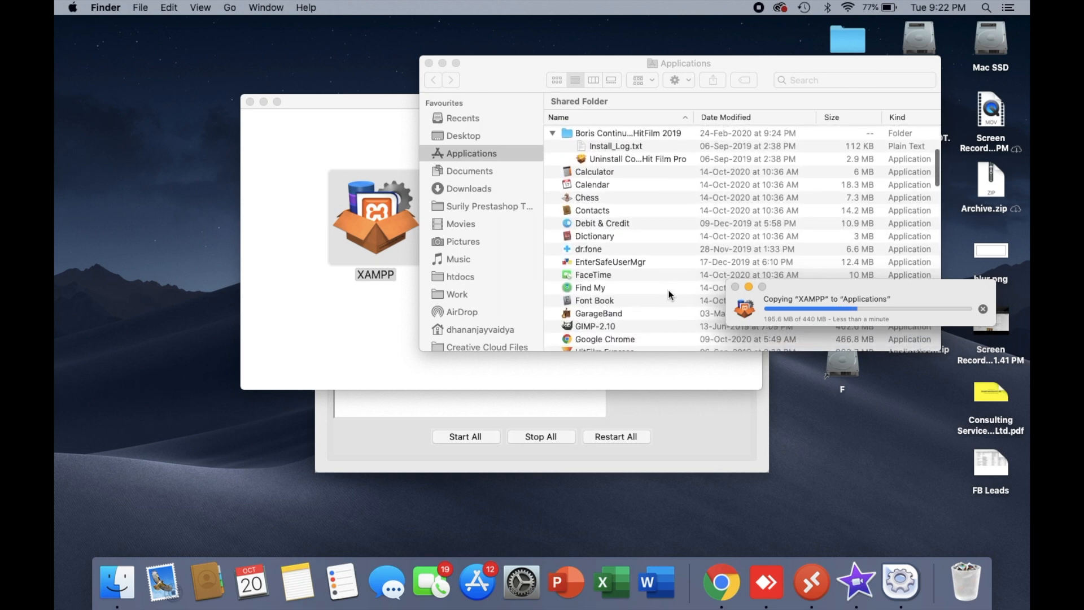
scroll(649, 299, down, 6)
scroll(621, 300, down, 3)
scroll(636, 273, down, 5)
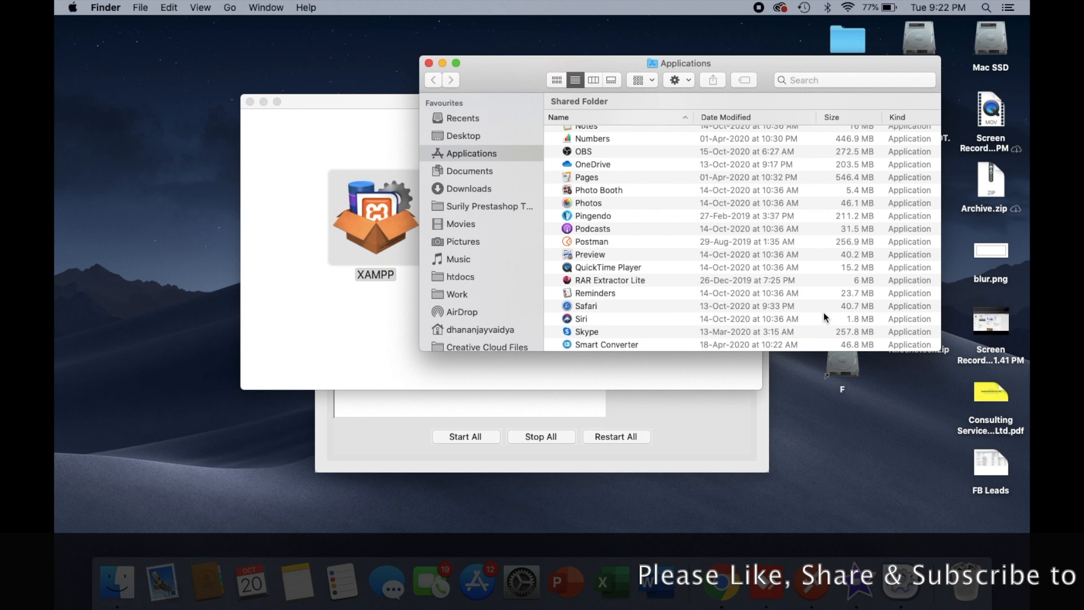
scroll(609, 295, down, 4)
scroll(610, 296, down, 5)
click(553, 246)
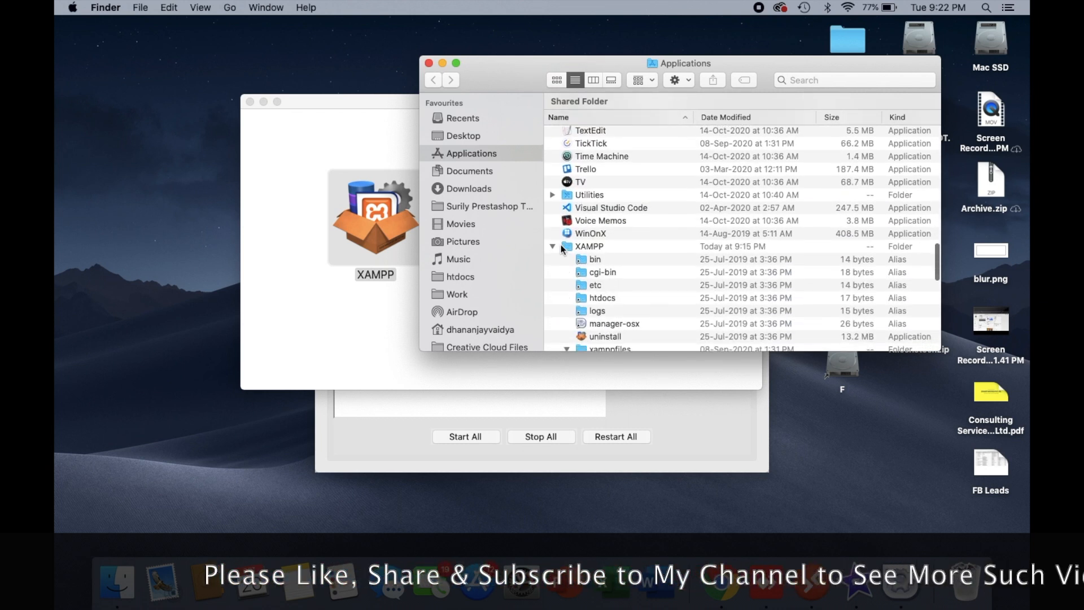
scroll(587, 218, down, 5)
scroll(587, 218, down, 10)
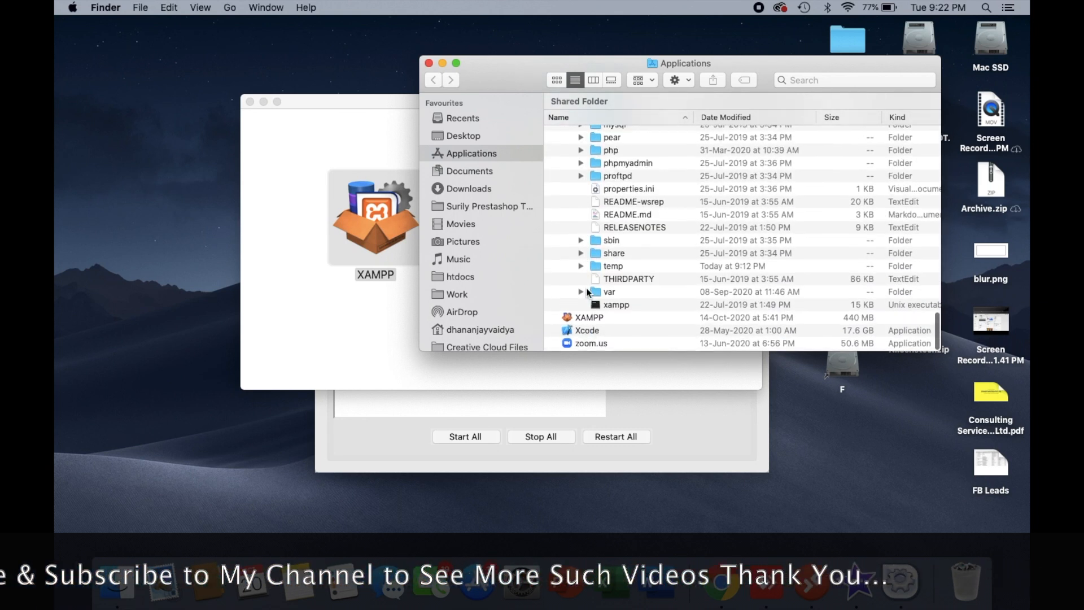
click(578, 319)
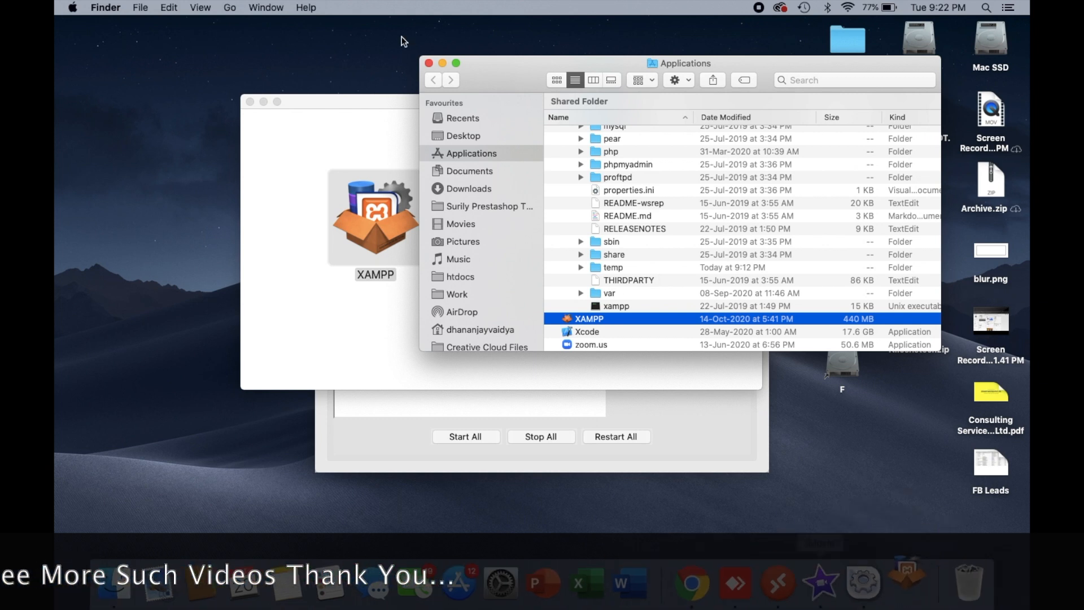
- Minimize the Applications window and close the XAMPP disk image window
click(442, 62)
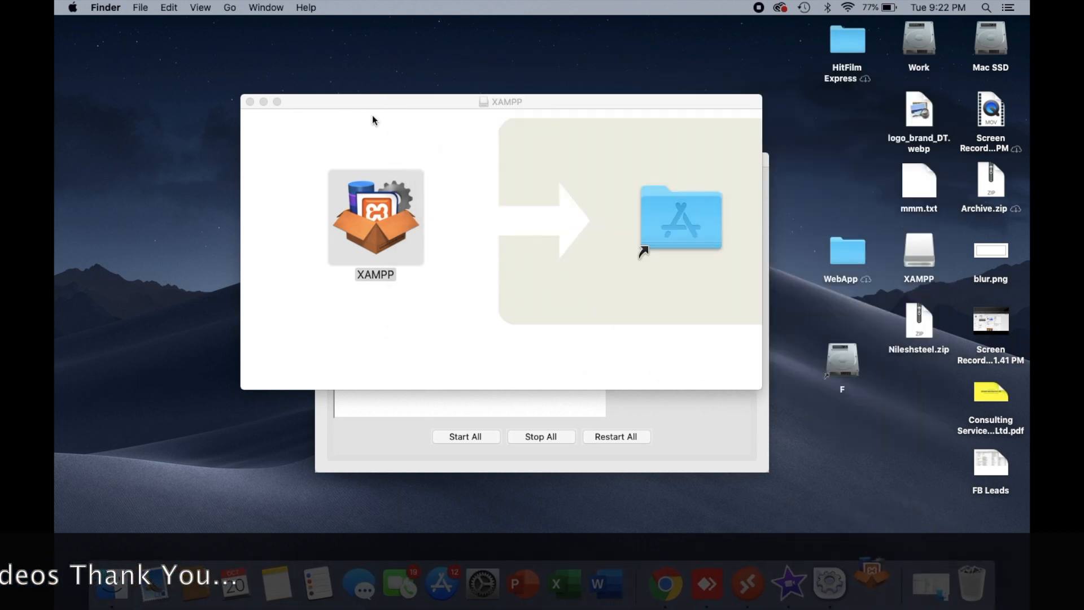
click(250, 101)
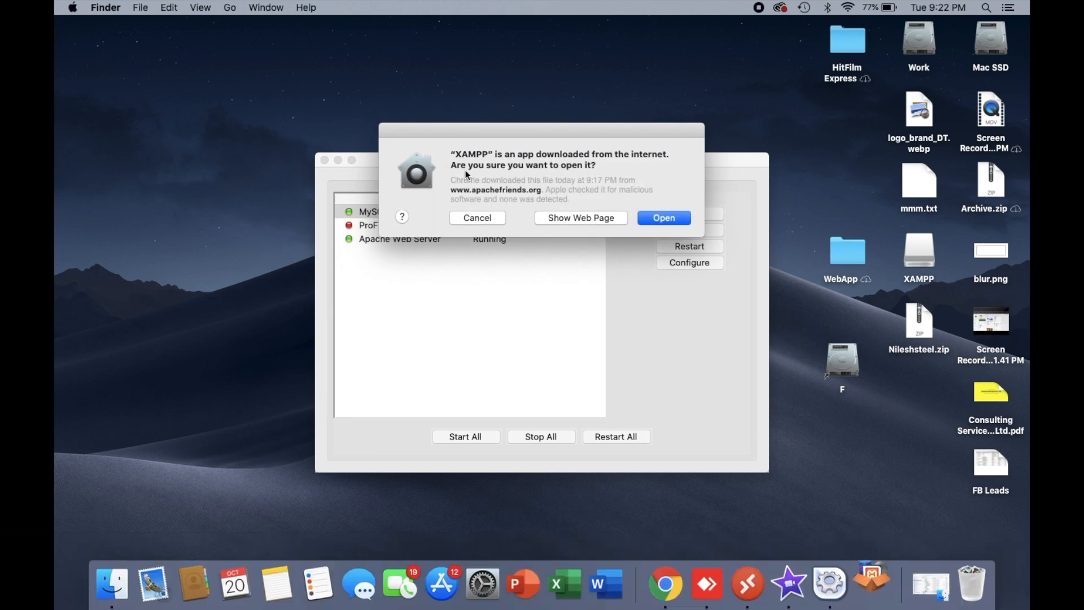
- Confirm opening the XAMPP app downloaded from the internet and accept its first-run initialization notice
click(668, 219)
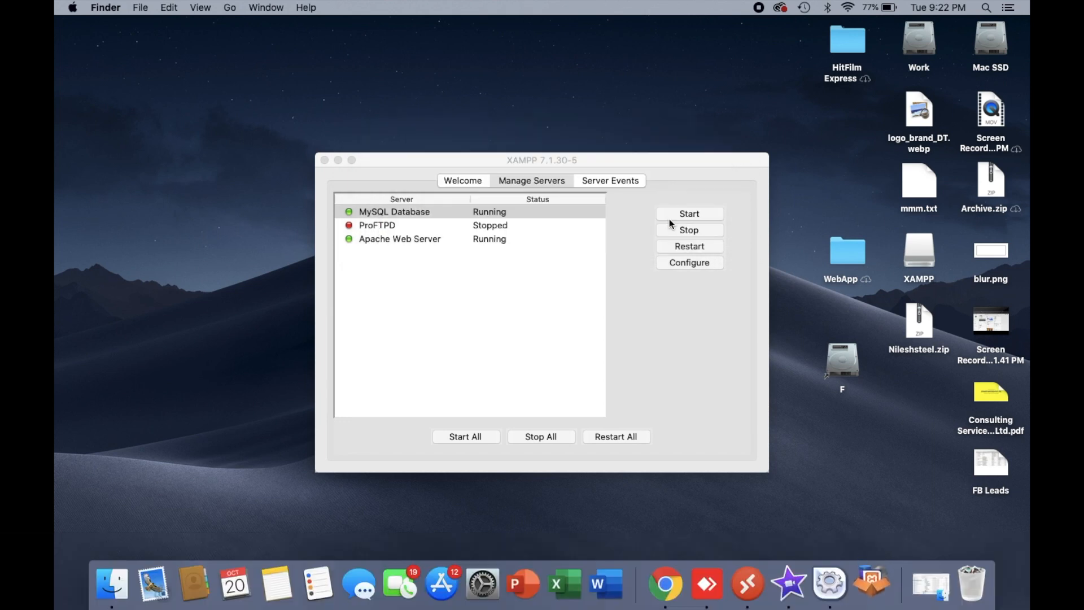
click(873, 550)
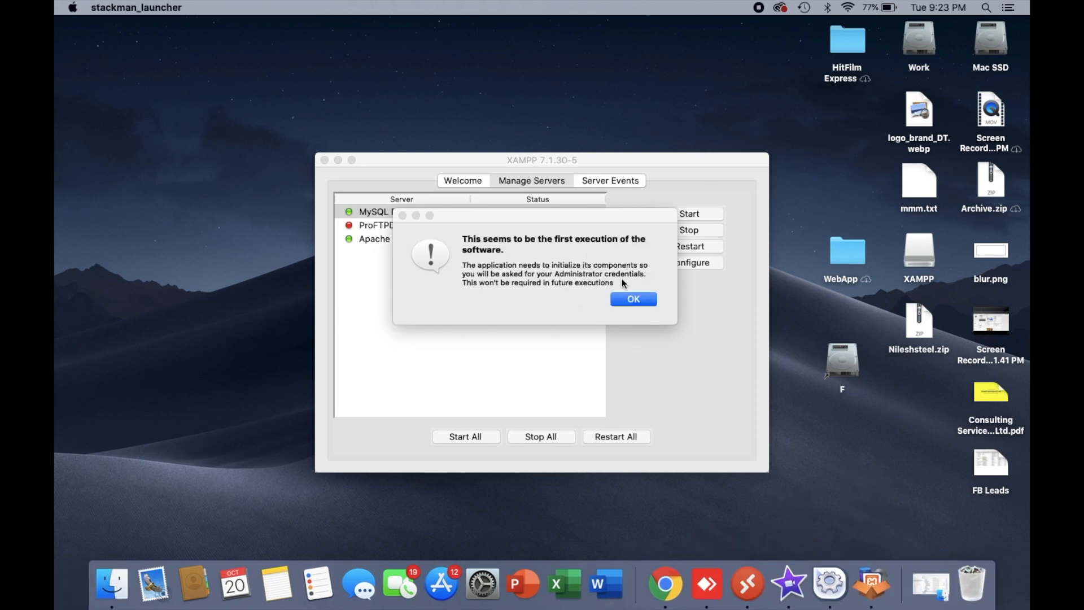
click(631, 299)
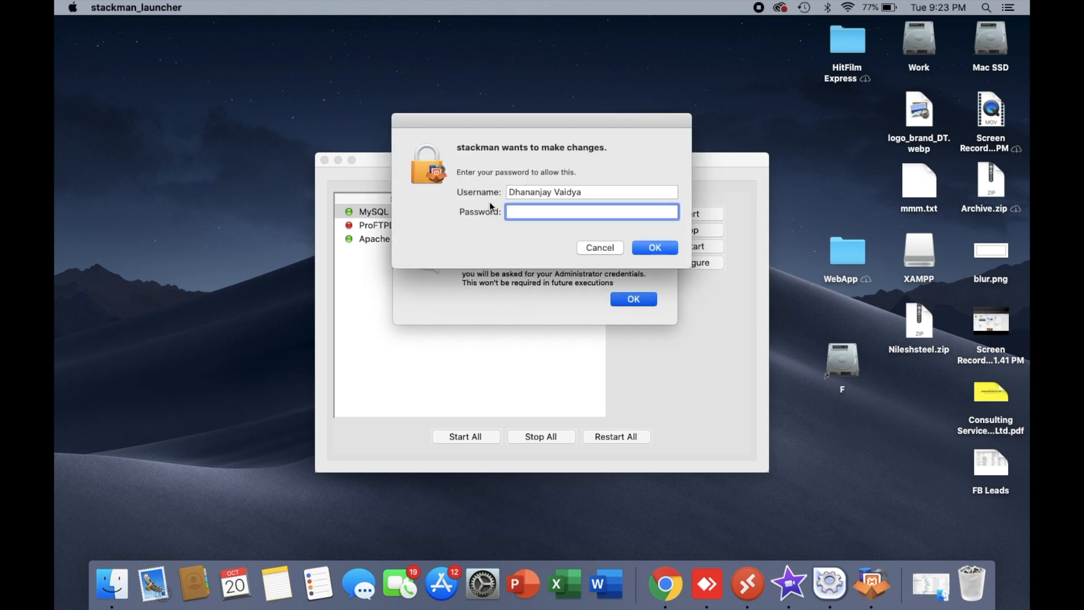
- Authorize stackman's changes by entering the administrator account password, and allow XAMPP notifications
text(•••••)
key(Return)
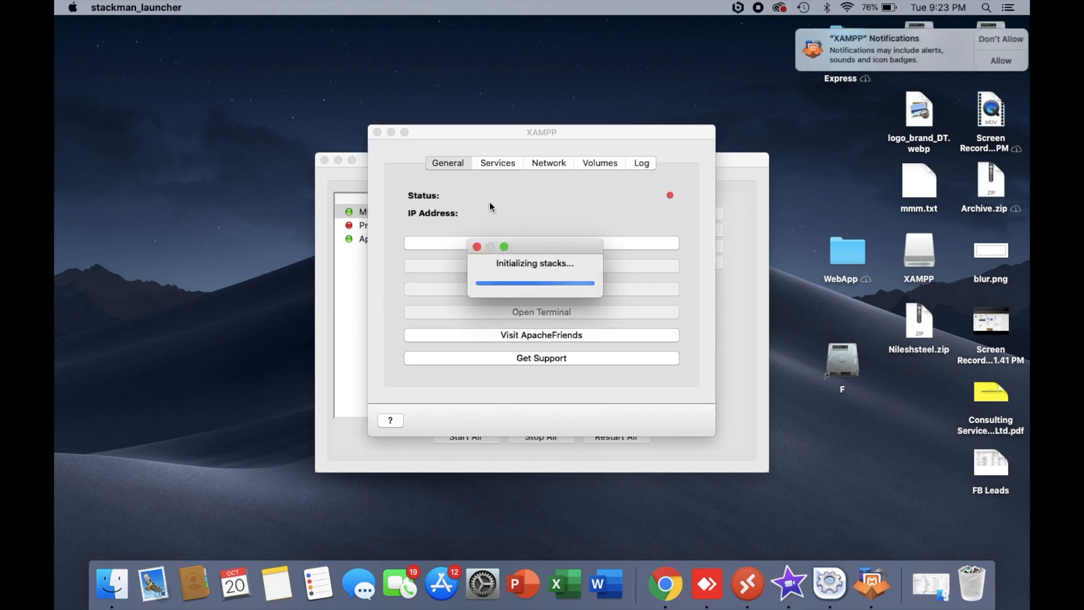
click(989, 60)
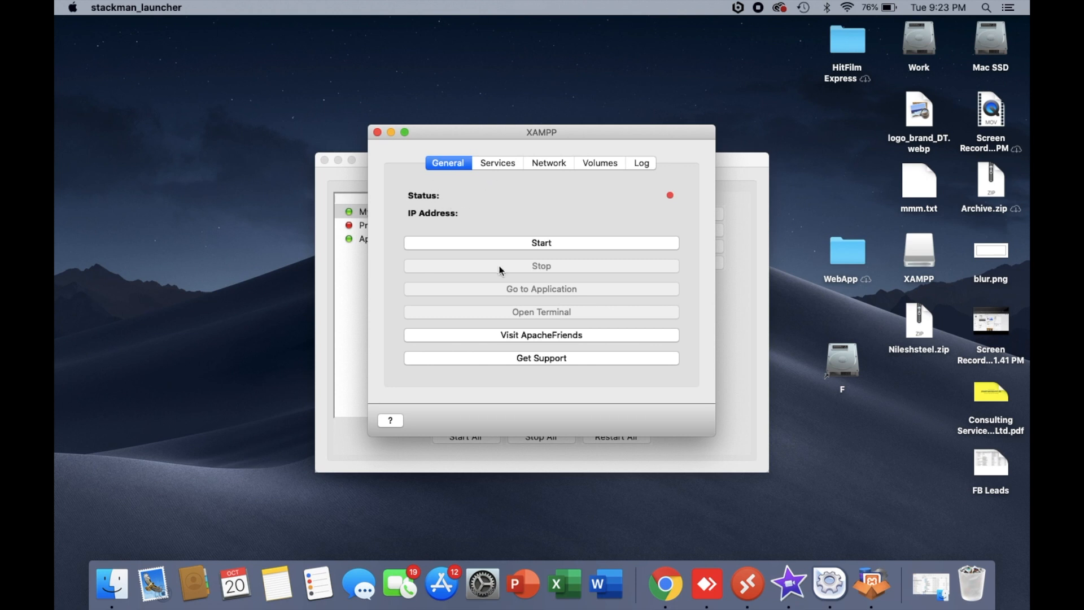
- Stop the Apache Web Server and MySQL Database in the old XAMPP 7.1.30-5 manager and close its window
click(349, 182)
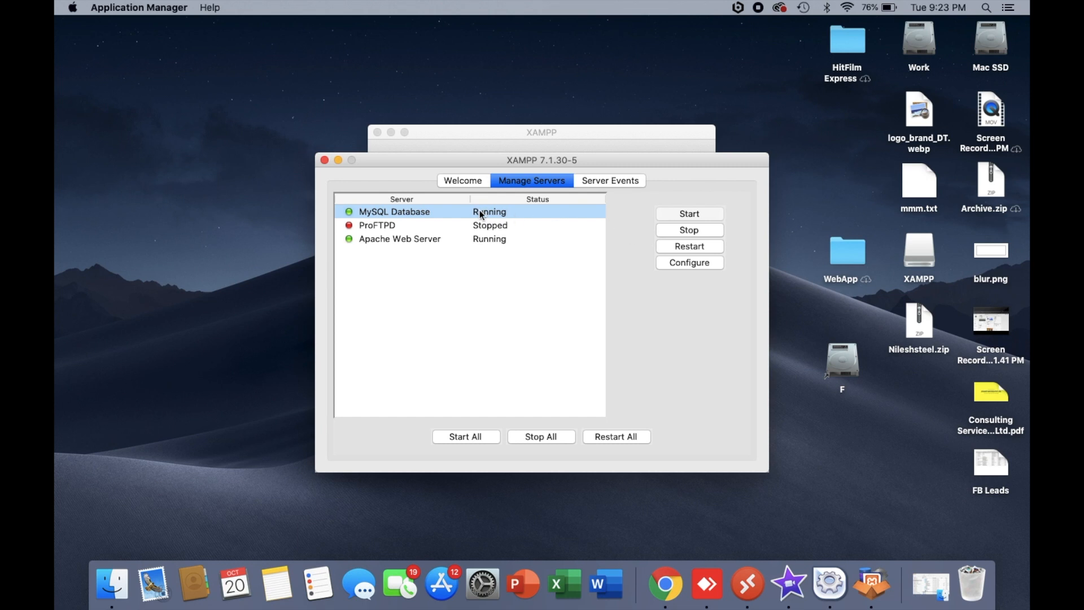
click(411, 239)
click(682, 230)
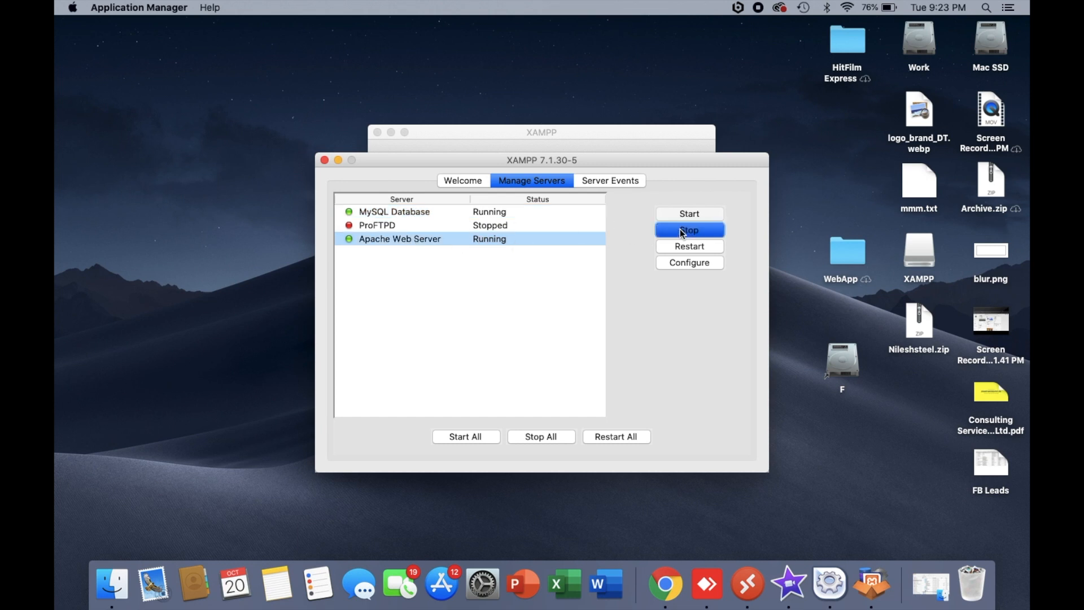
click(479, 216)
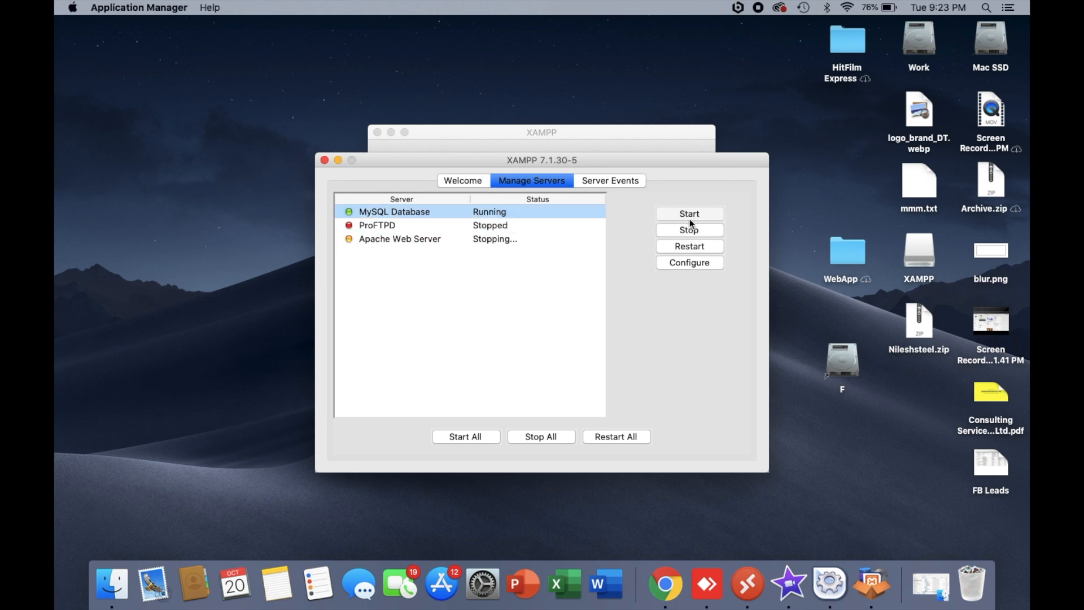
click(700, 232)
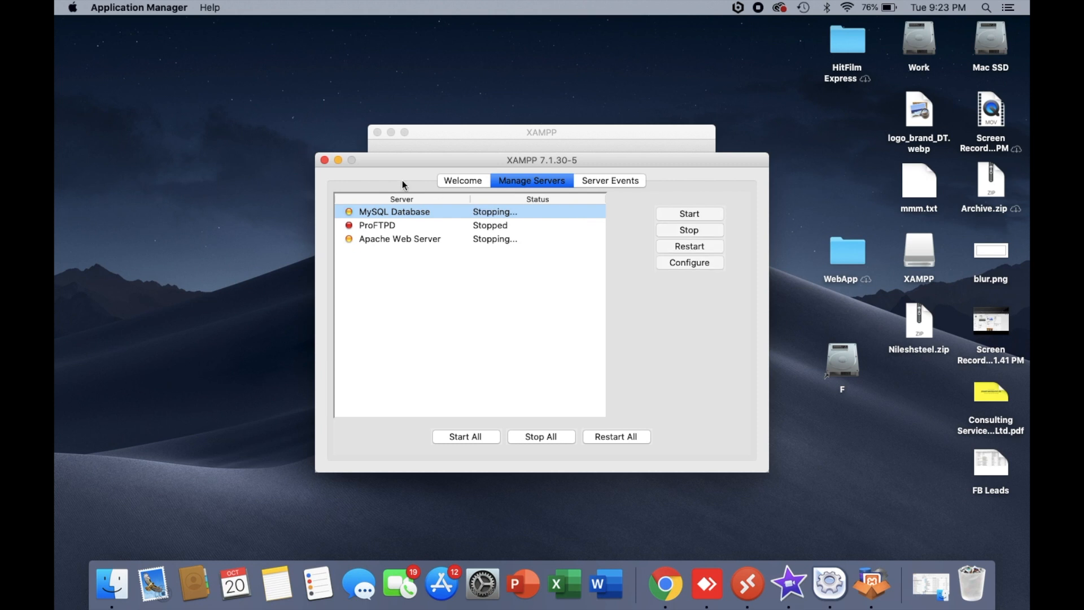
click(324, 160)
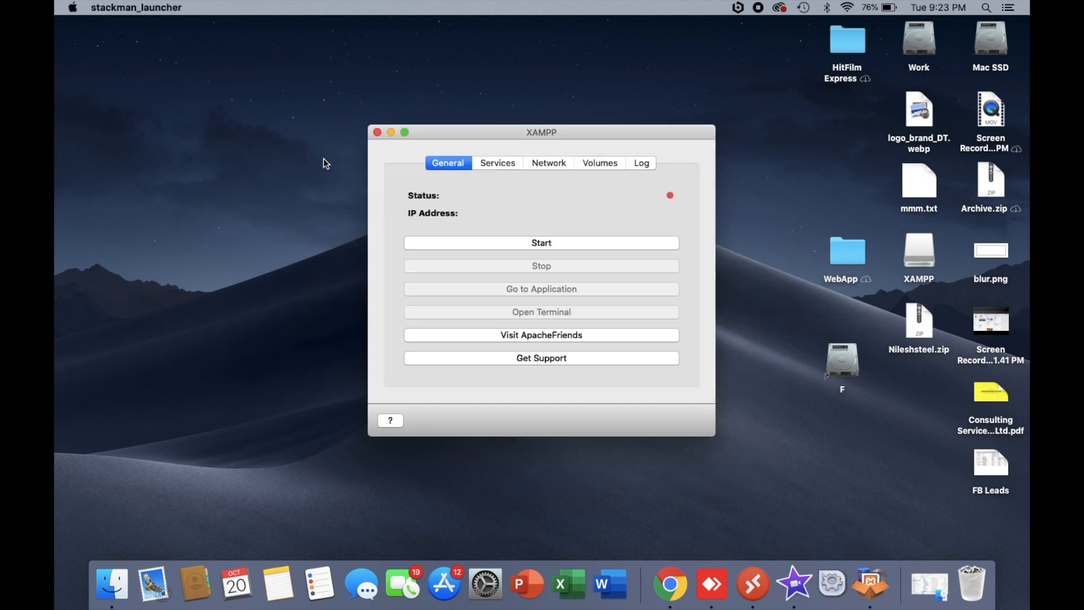
- Start the new XAMPP stack and review its services, port forwarding rules and exported data volumes while it boots
click(538, 243)
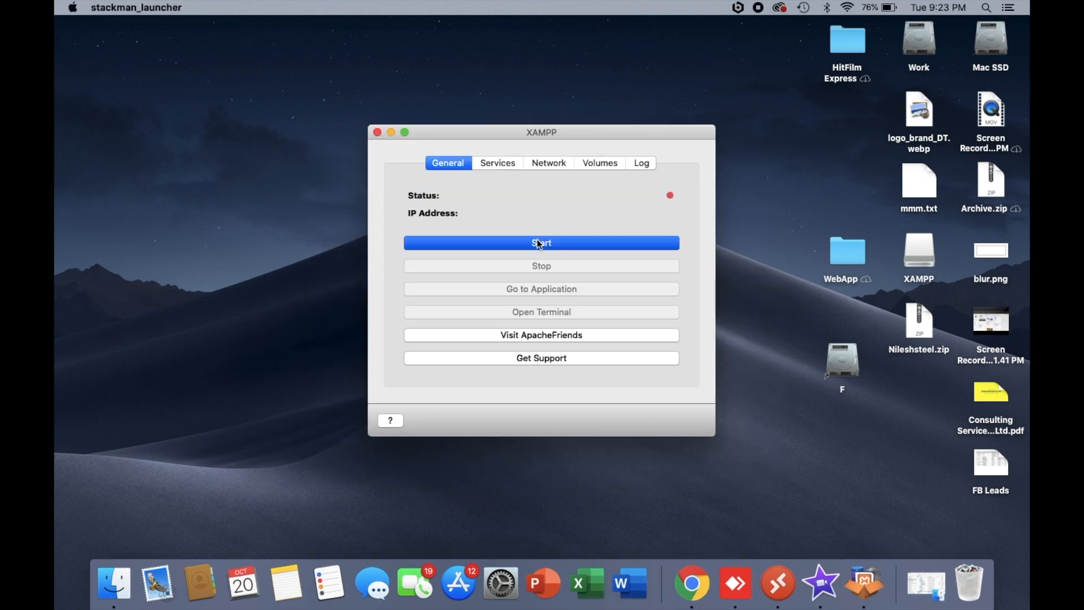
click(489, 165)
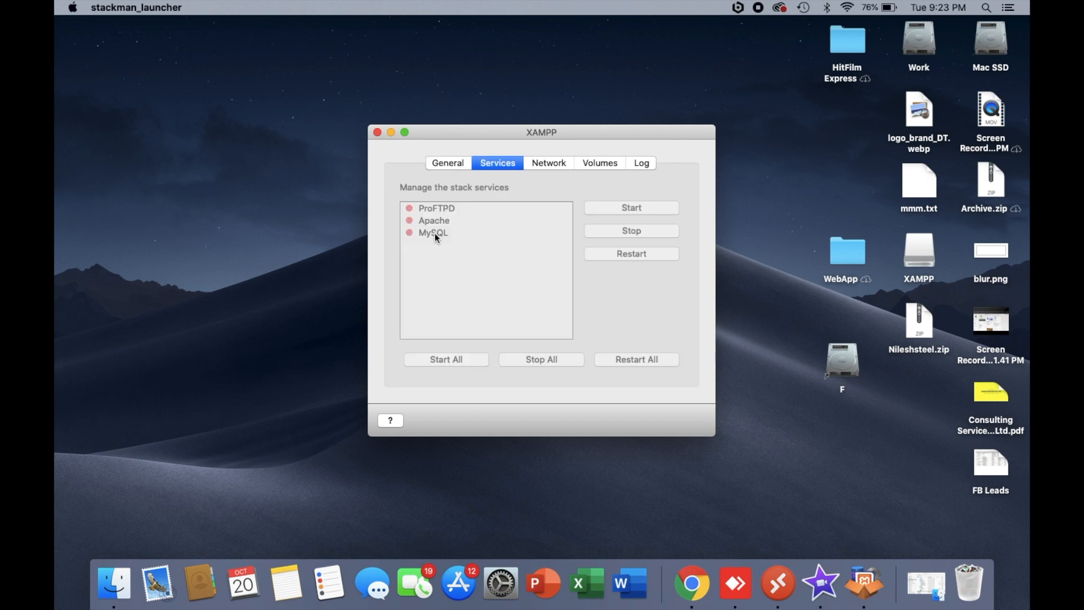
click(449, 163)
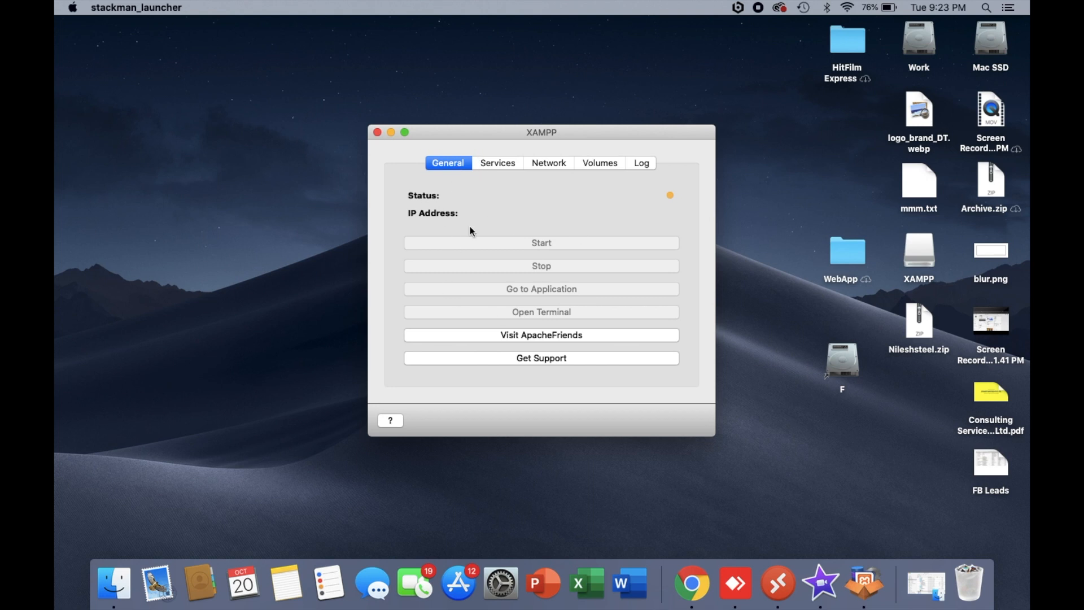
click(491, 164)
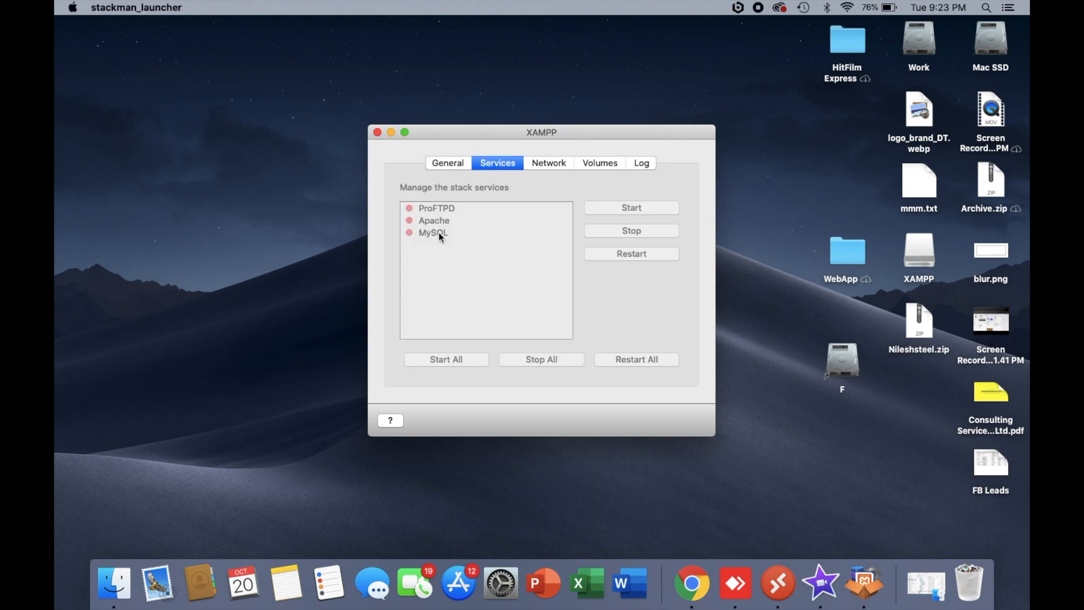
click(451, 164)
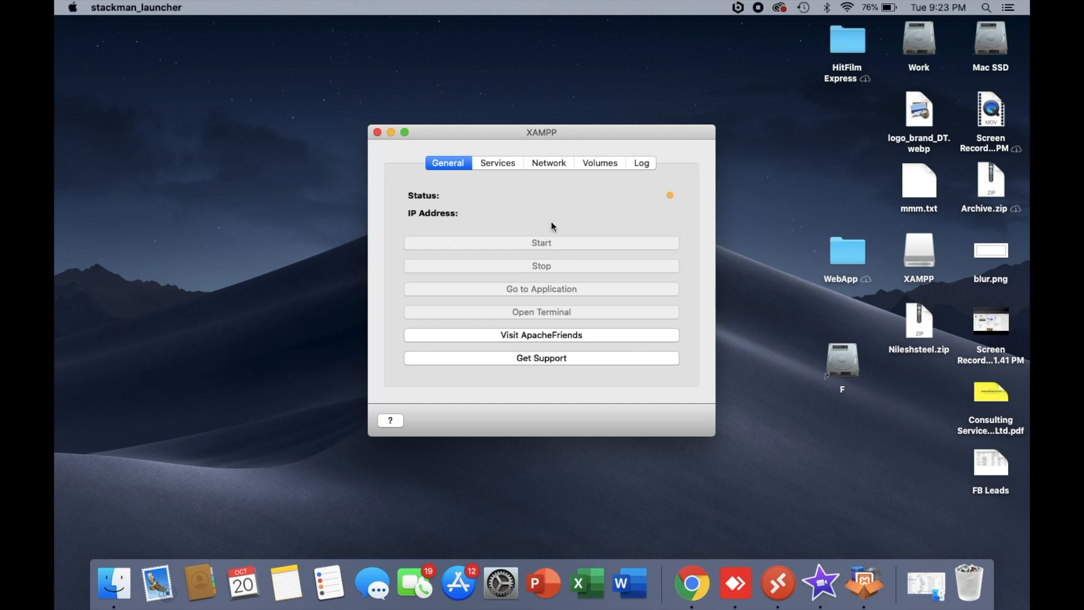
click(548, 165)
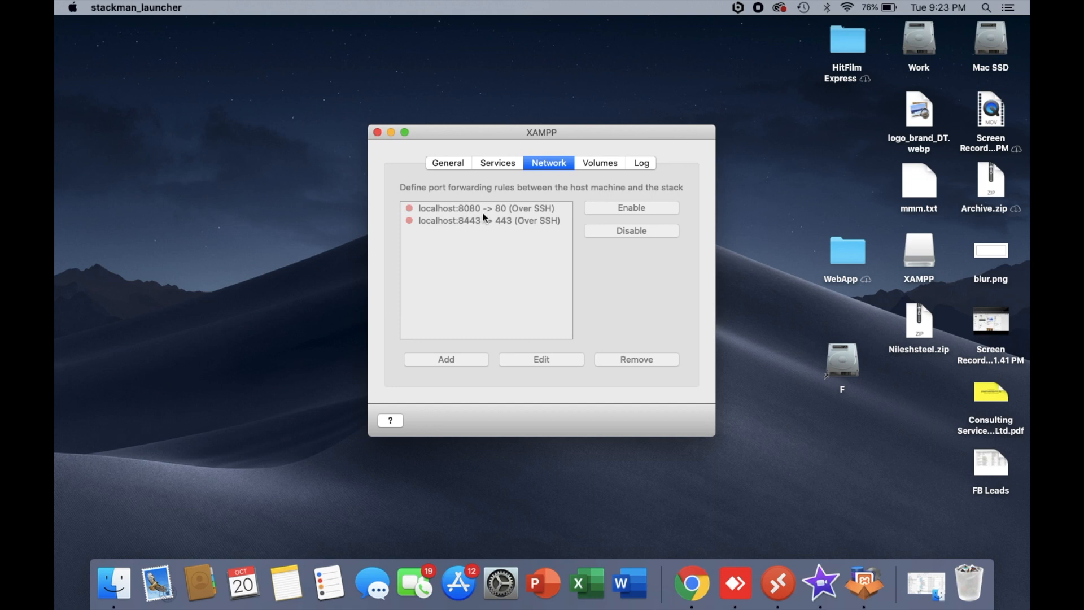
click(595, 167)
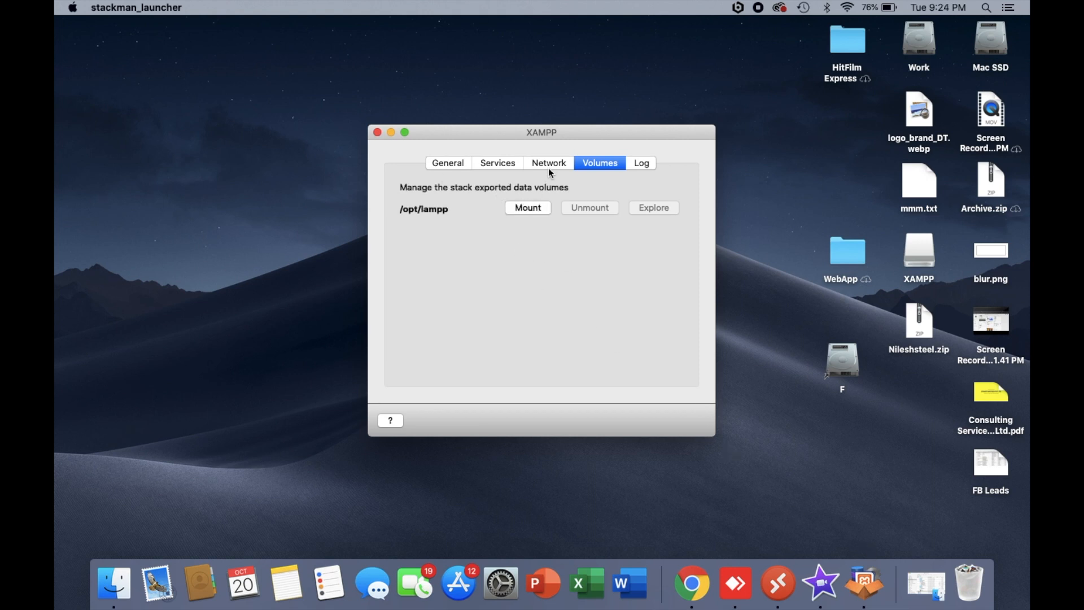
- Start the Apache and MySQL services of the new XAMPP stack
click(491, 165)
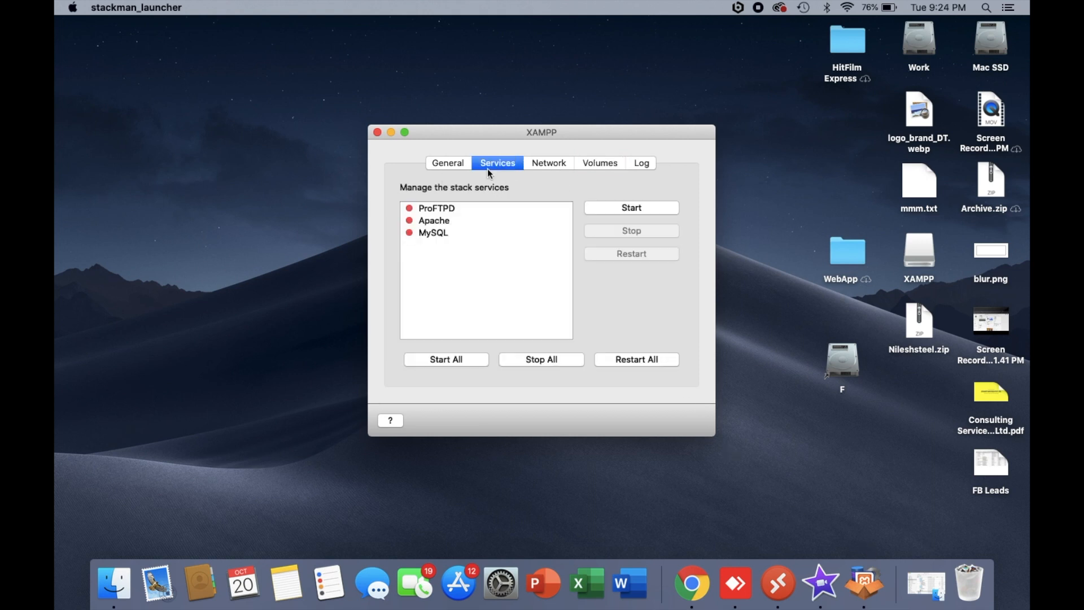
click(441, 222)
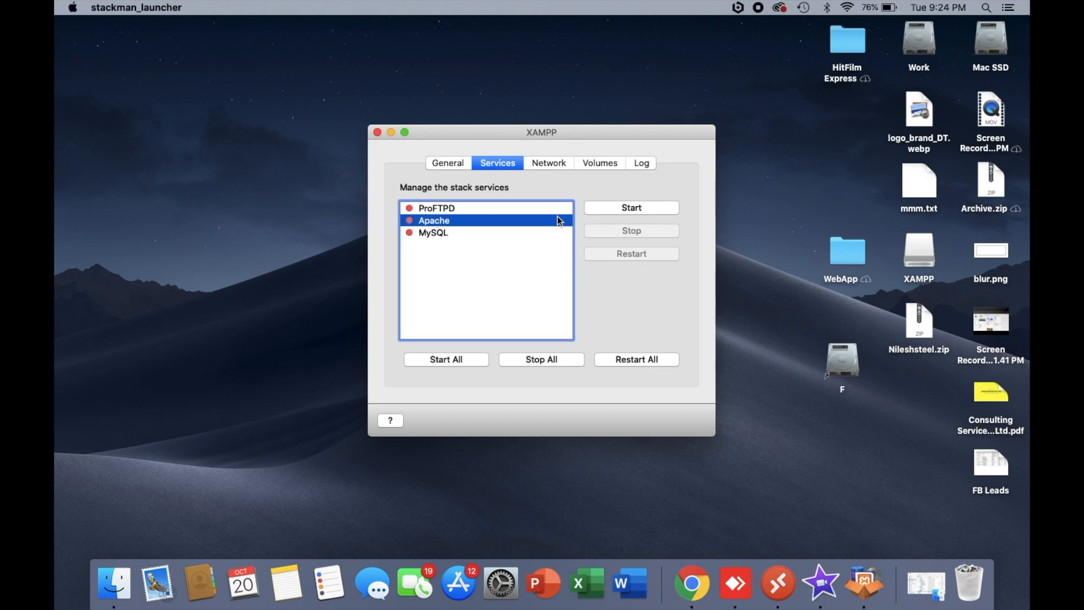
click(630, 209)
click(426, 232)
click(608, 209)
- Enable the port forwarding rule localhost:8080 -> 80 (Over SSH)
click(538, 165)
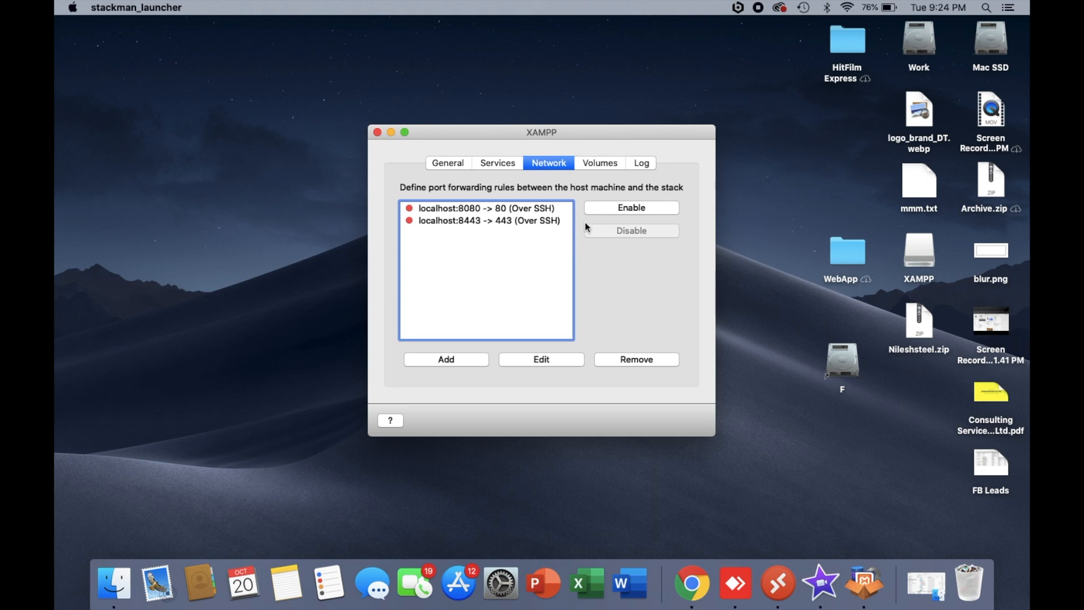
click(533, 212)
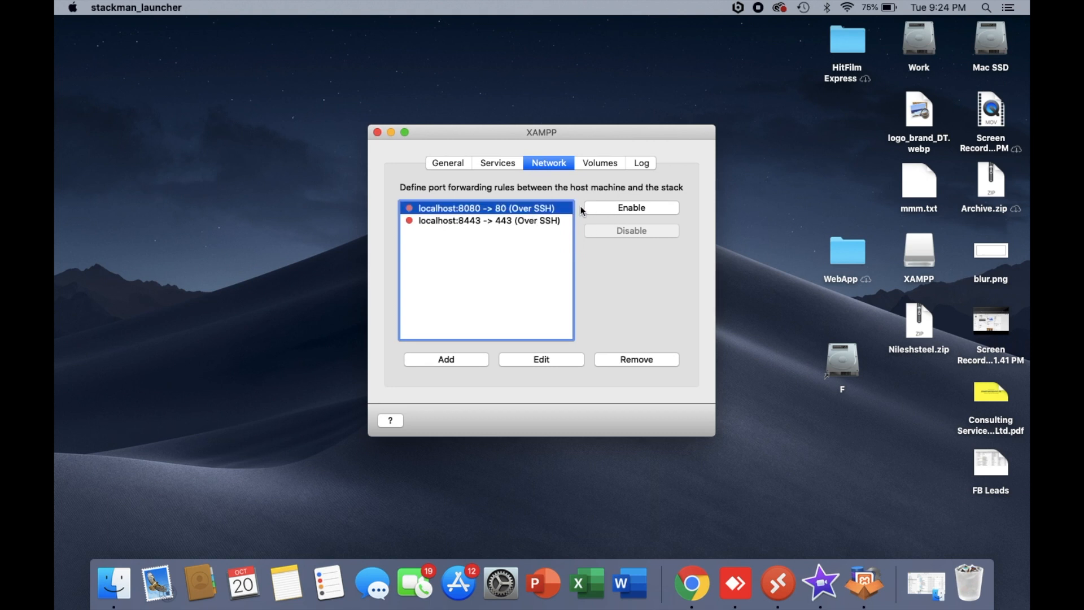
click(621, 208)
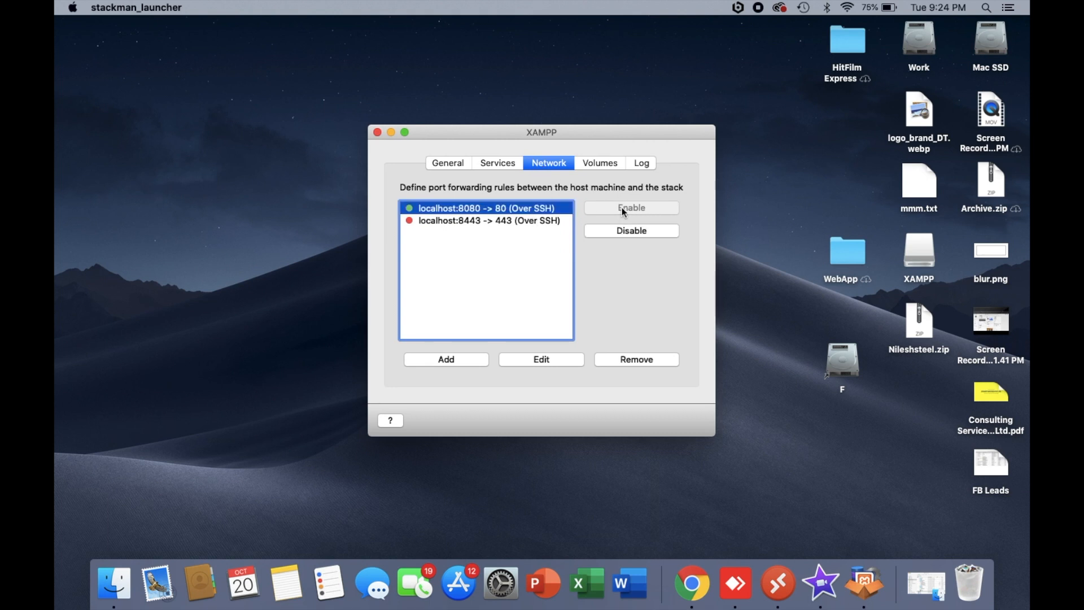
- Mount the /opt/lampp volume and open the htdocs folder of the lampp drive in Finder
click(605, 166)
click(517, 214)
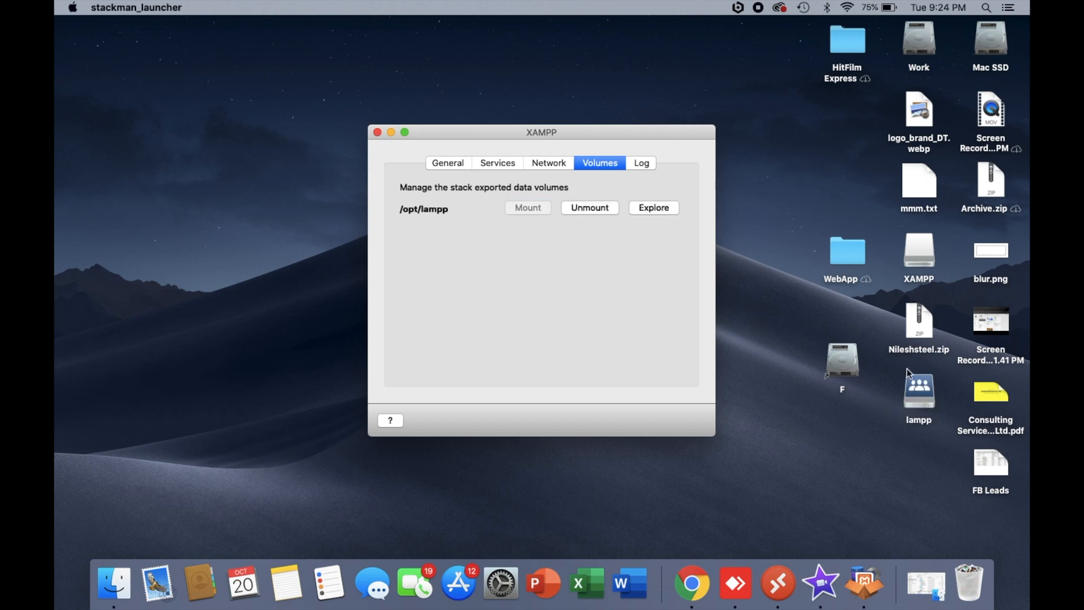
double_click(915, 398)
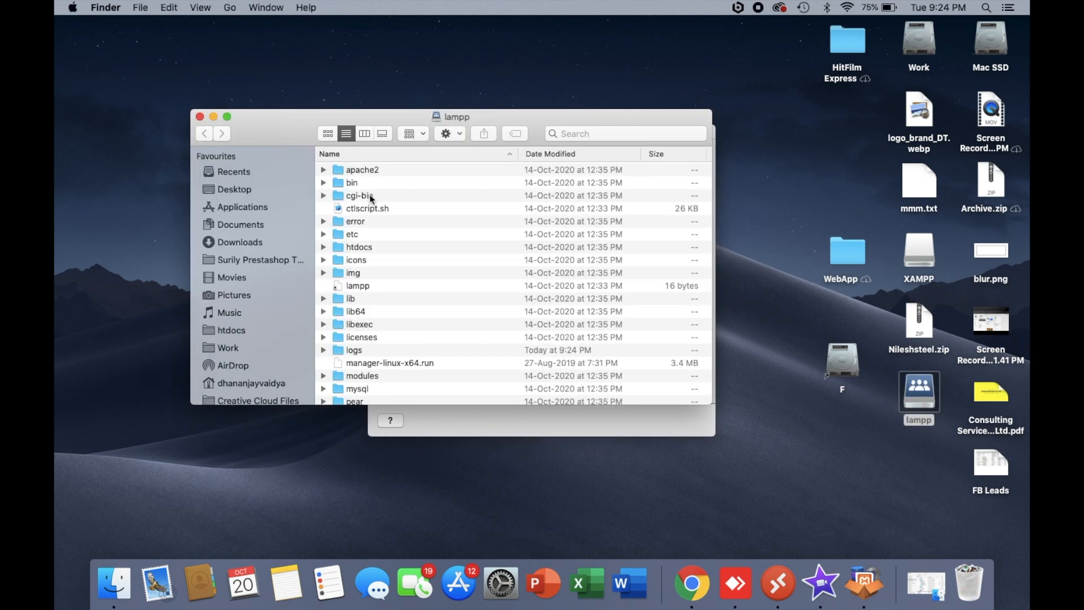
double_click(351, 248)
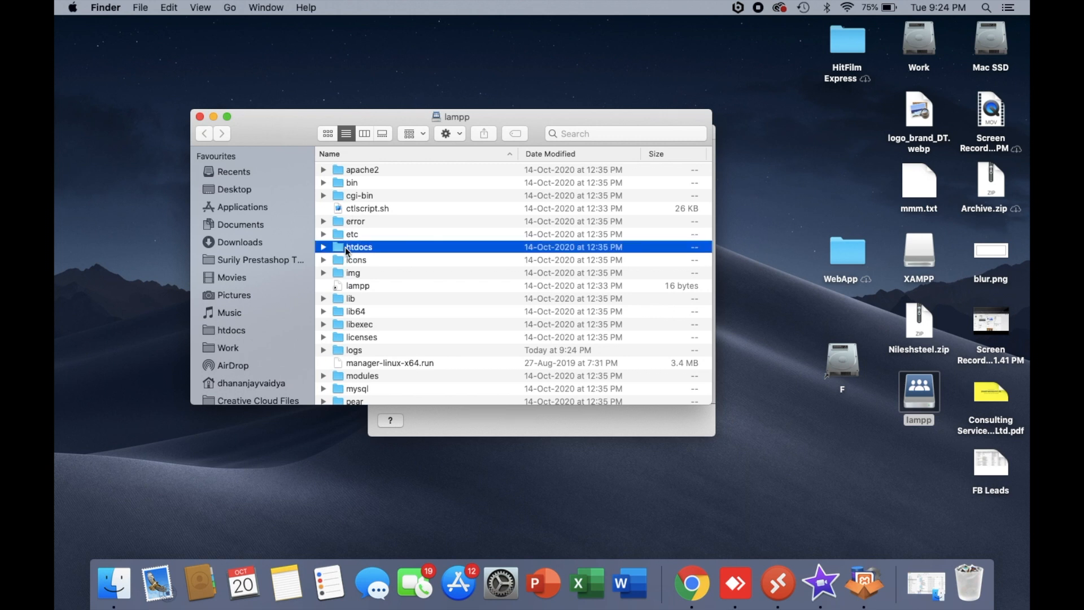
- Copy the codeignitor folder from the htdocs folder in Work into the htdocs folder of the lampp drive
click(229, 347)
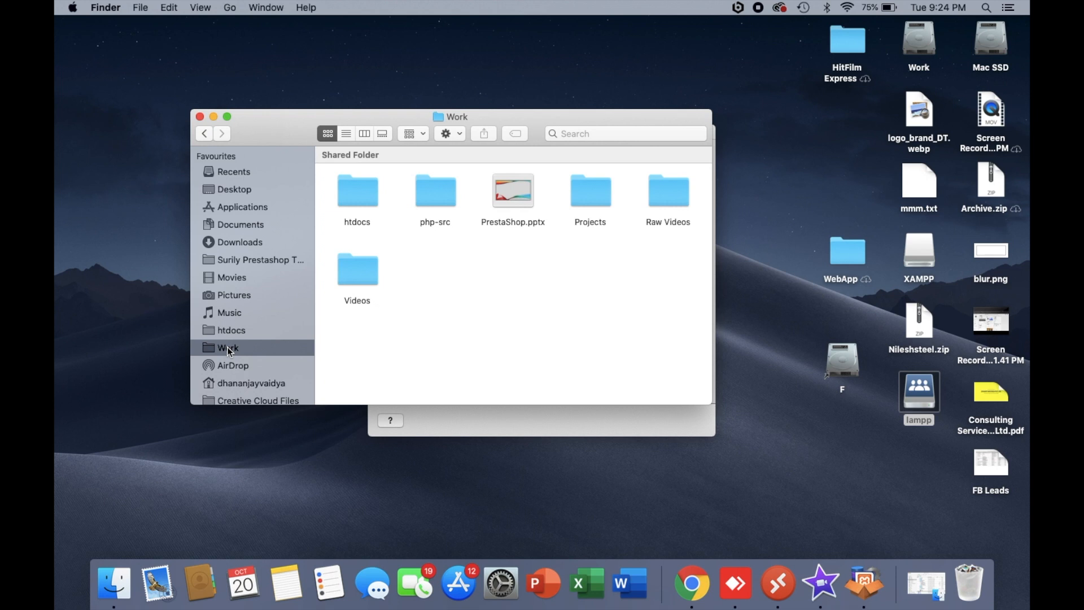
click(349, 199)
double_click(361, 201)
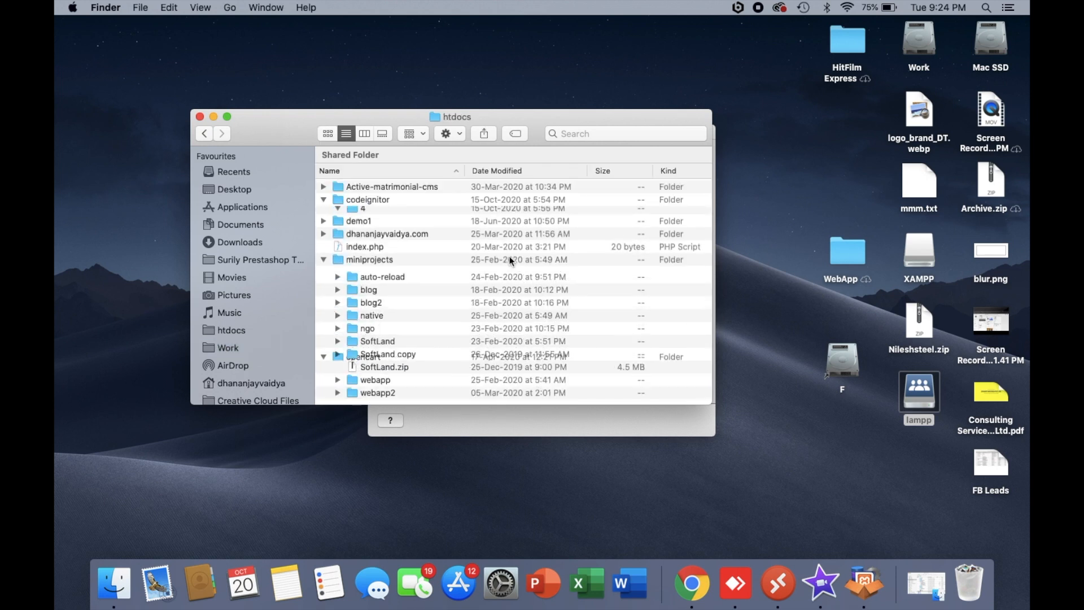
click(365, 203)
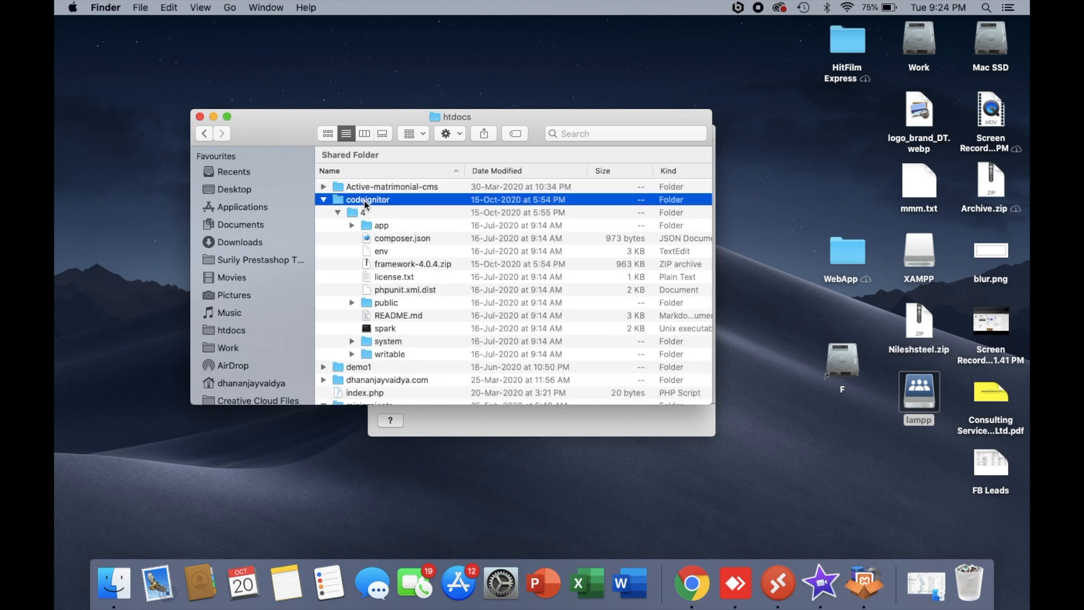
key(super+c)
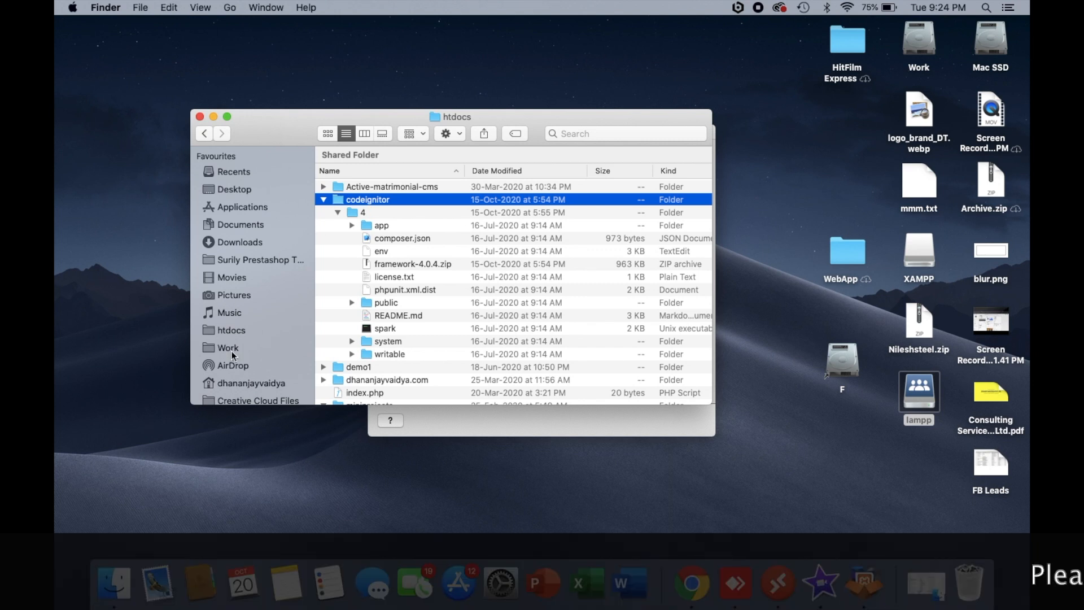
scroll(241, 343, down, 5)
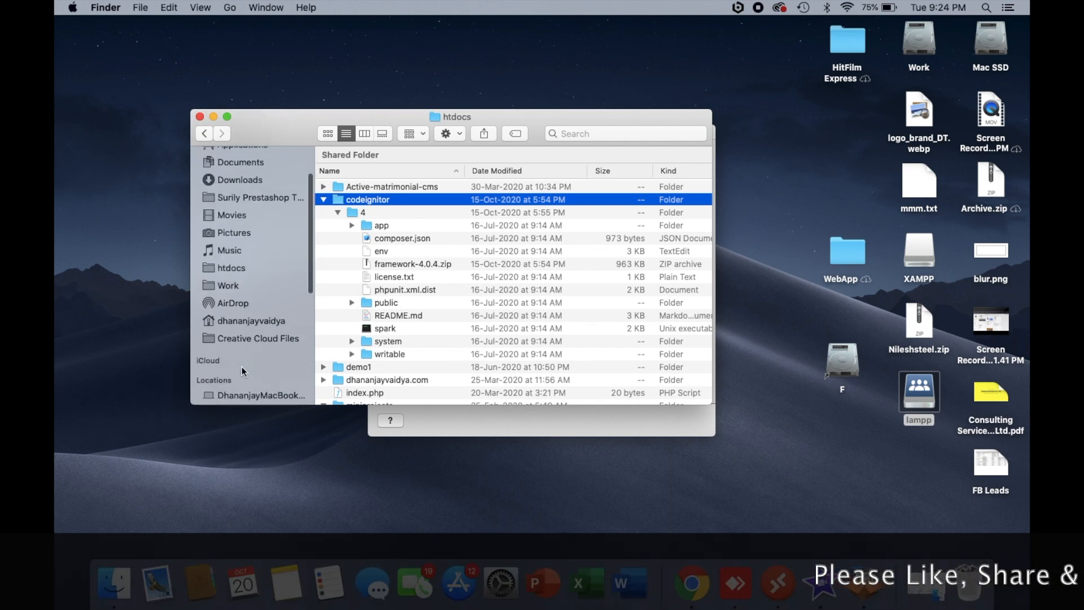
click(228, 190)
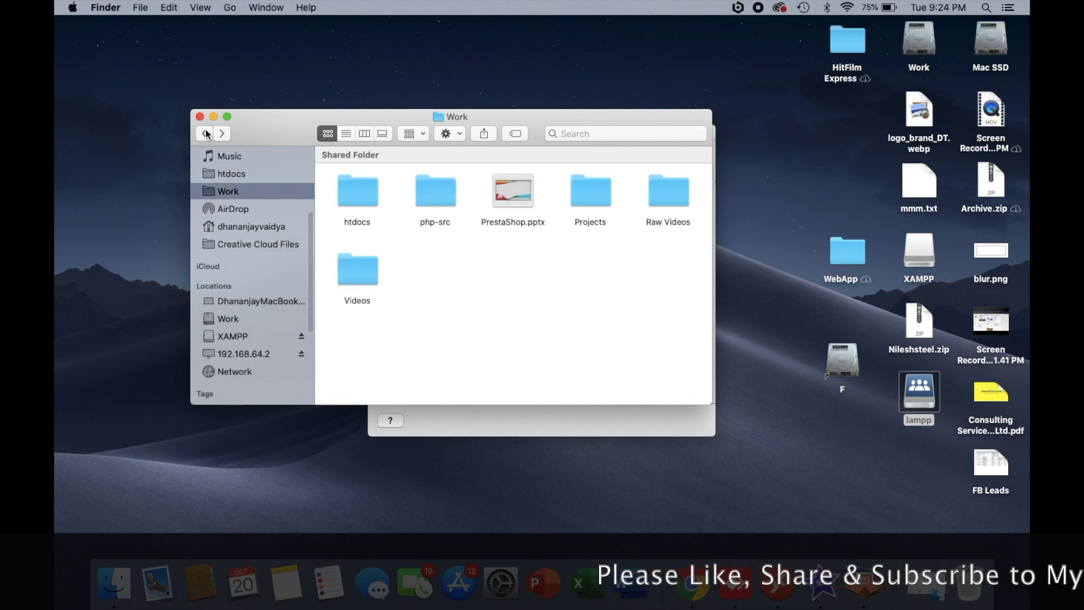
click(205, 133)
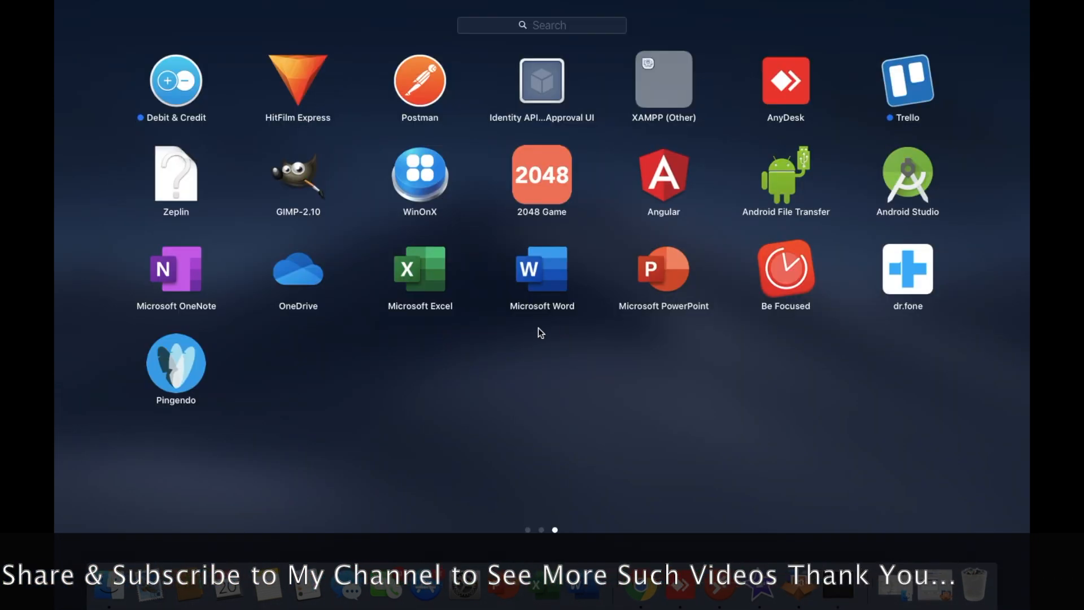
- Search Launchpad for "v" and launch Visual Studio Code
text(v)
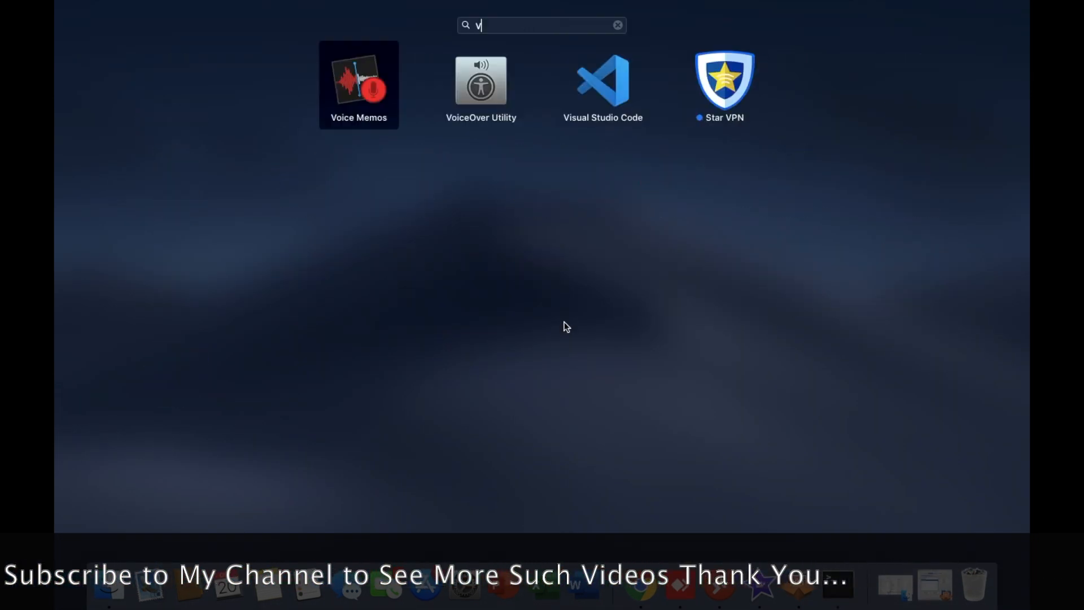
click(602, 83)
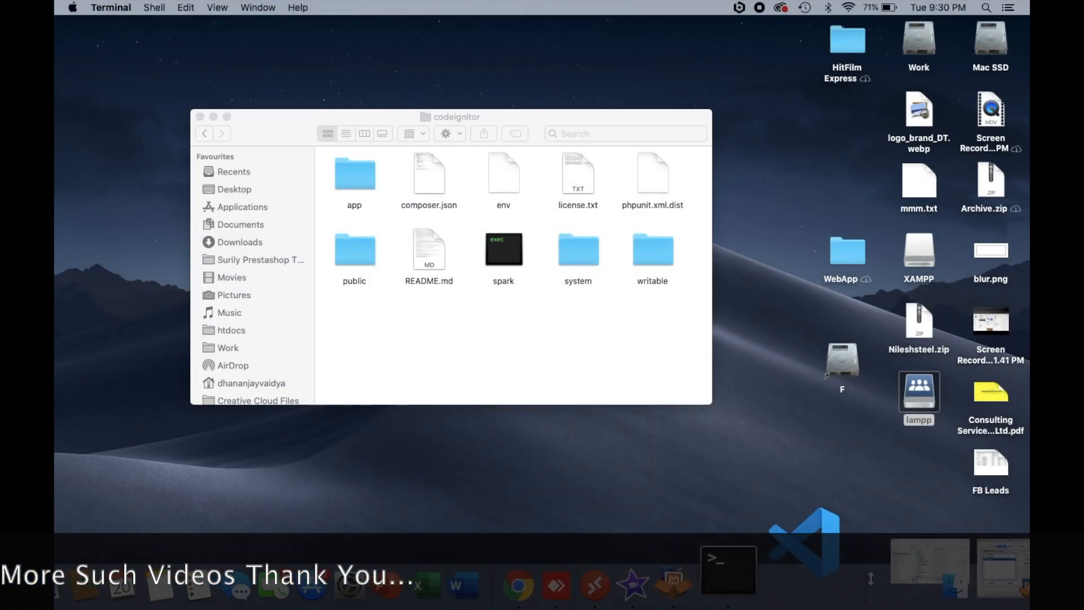
click(845, 560)
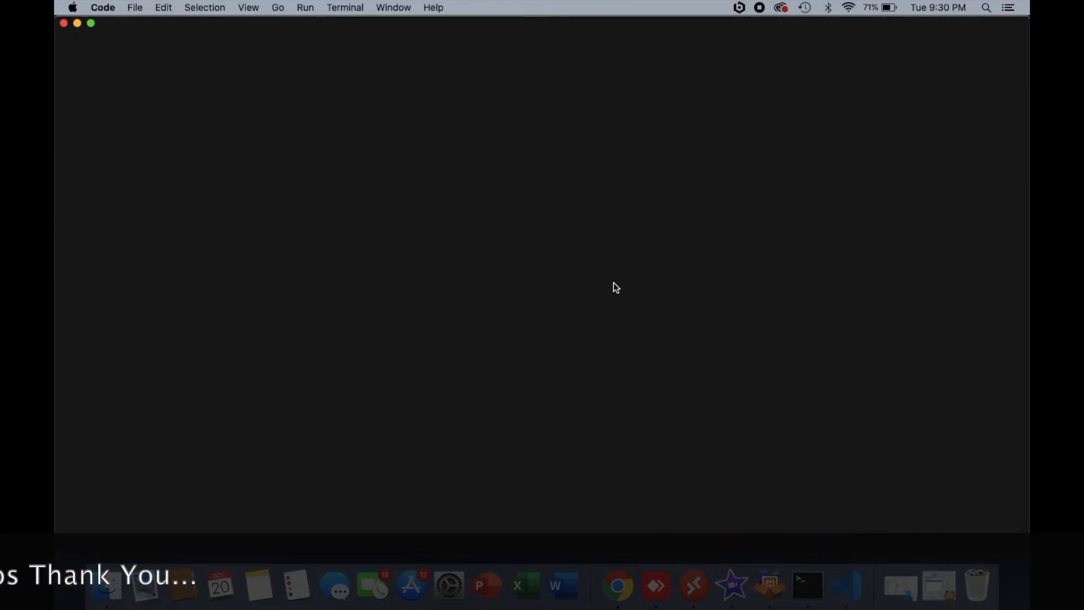
- Open the codeignitor folder from lampp/htdocs on 192.168.64.2, discard the unsaved Untitled-1 file, and make the window full screen
click(135, 8)
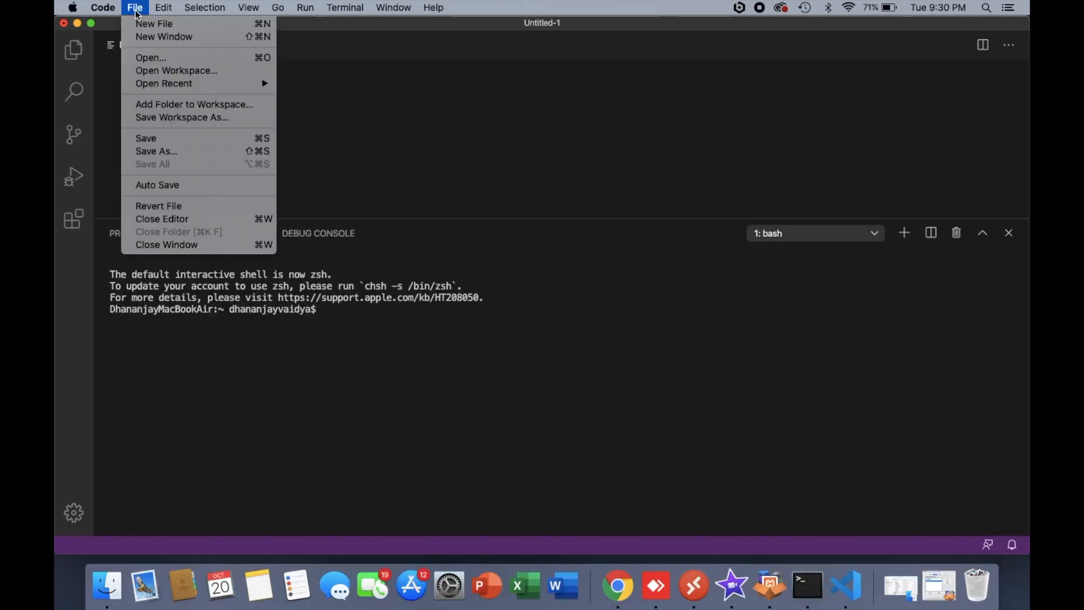
click(145, 55)
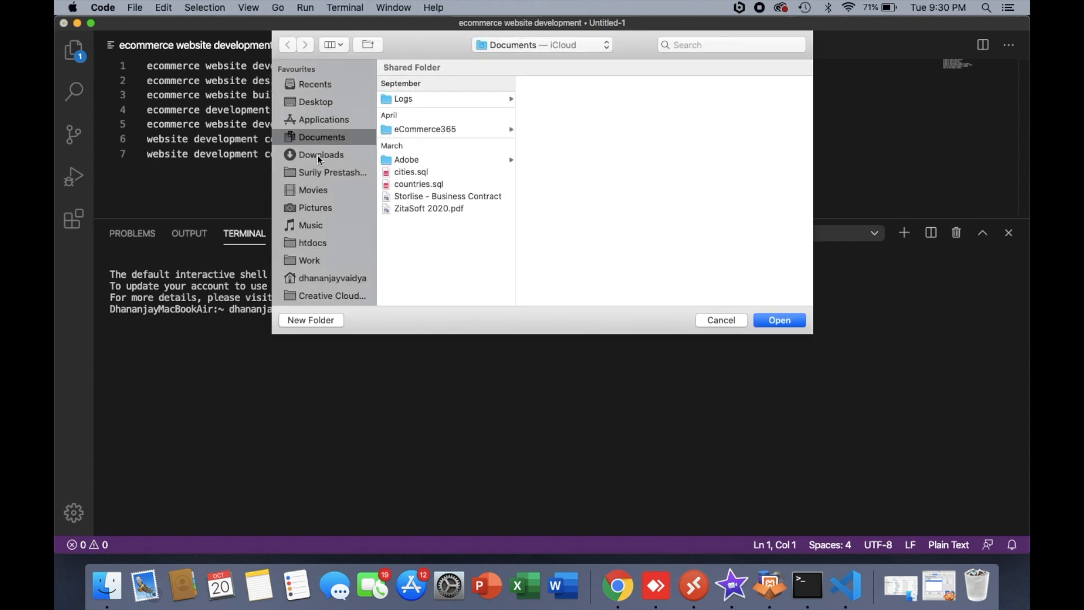
scroll(323, 243, down, 3)
scroll(338, 236, down, 4)
click(320, 242)
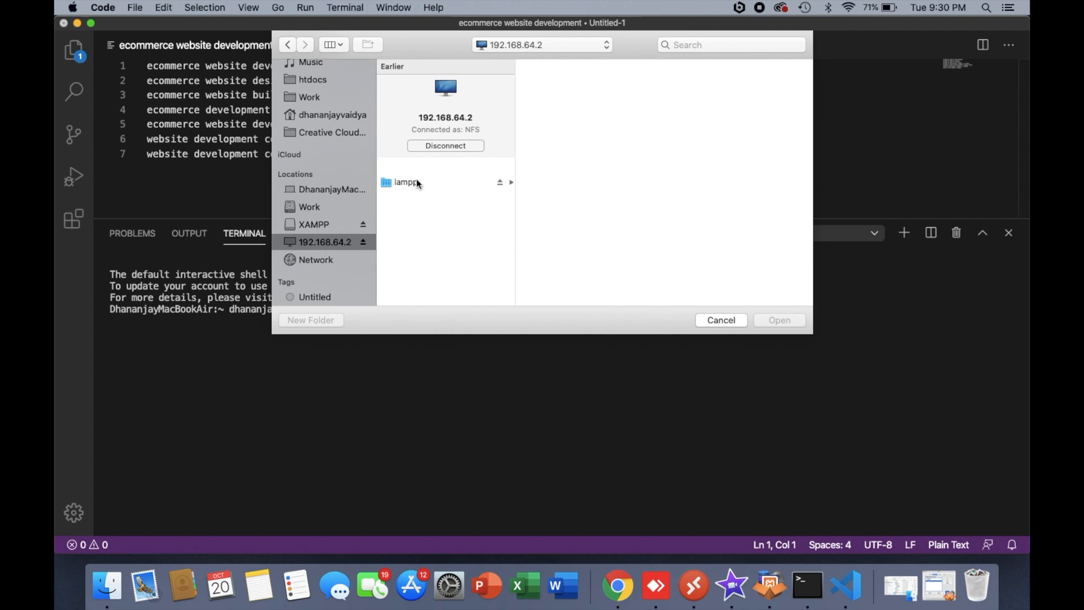
click(405, 180)
click(554, 85)
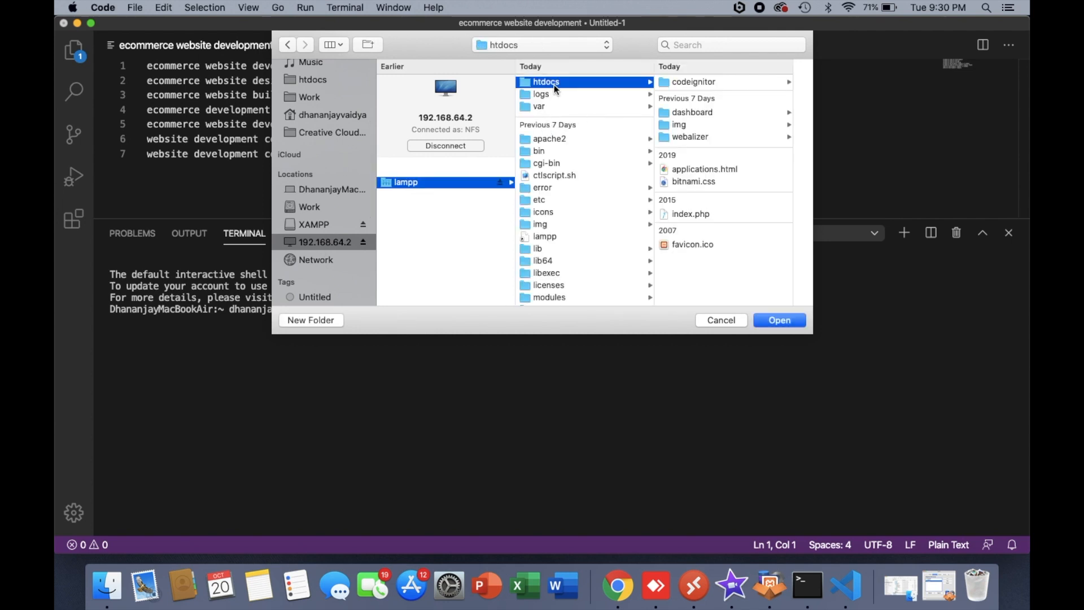
click(700, 81)
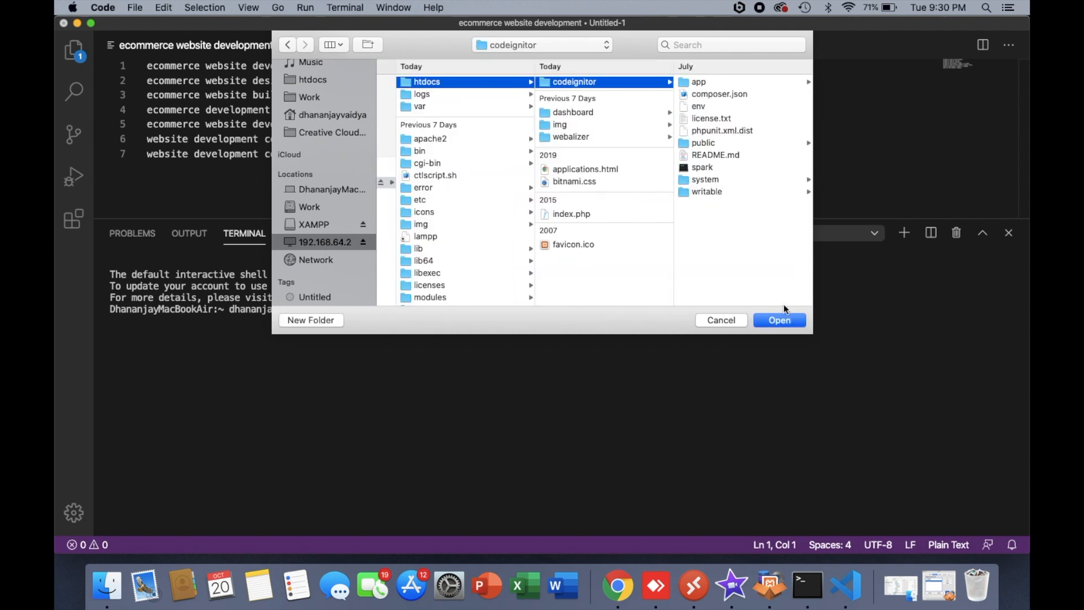
click(779, 318)
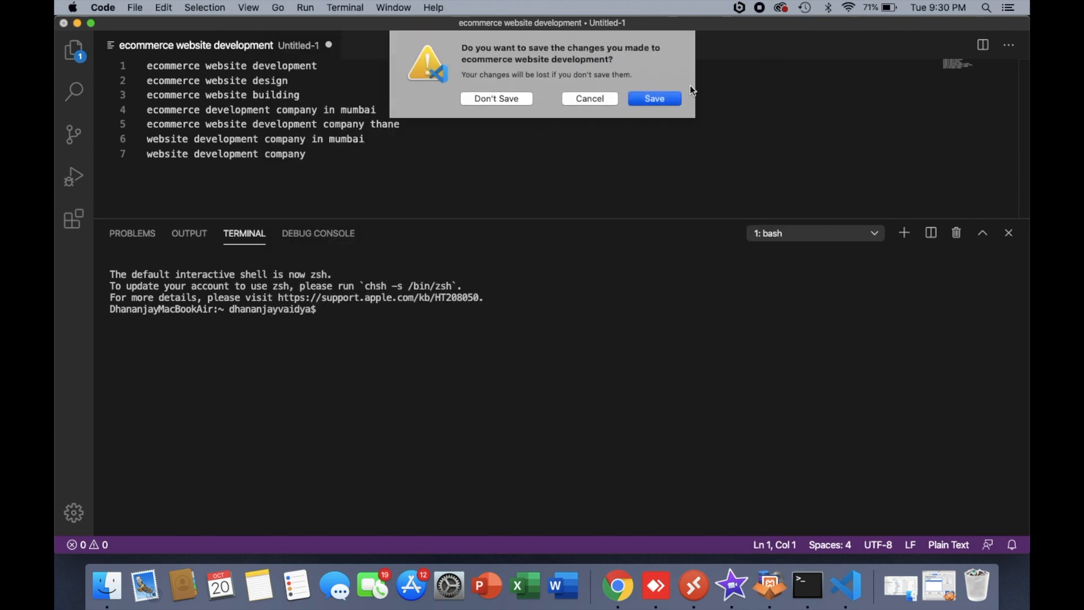
click(517, 97)
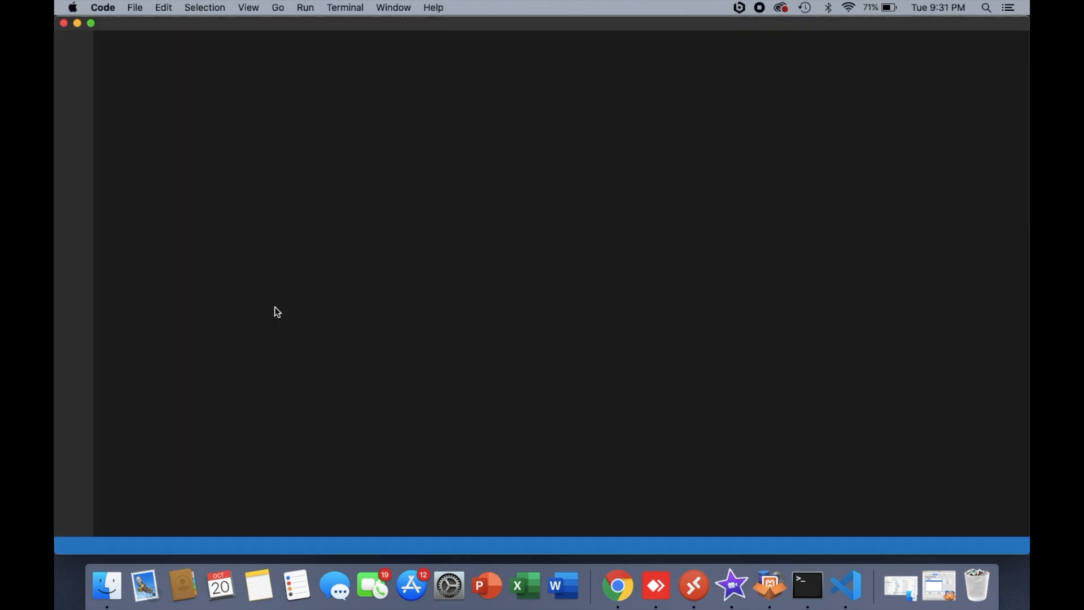
click(92, 25)
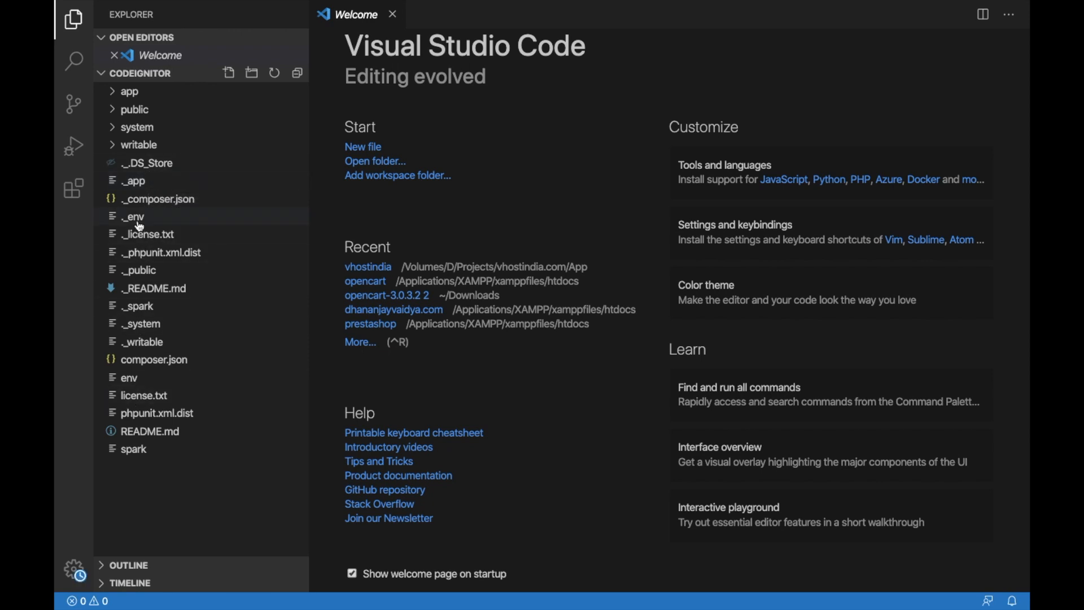
- Open a new terminal in the codeignitor project and run chmod -R 777 * on its contents
click(345, 6)
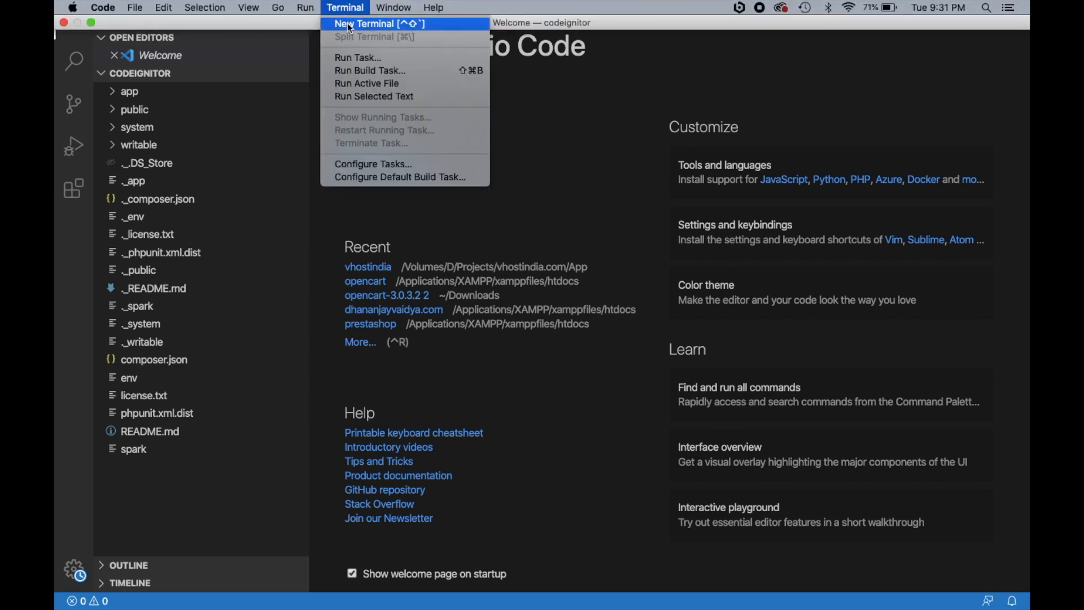
click(350, 24)
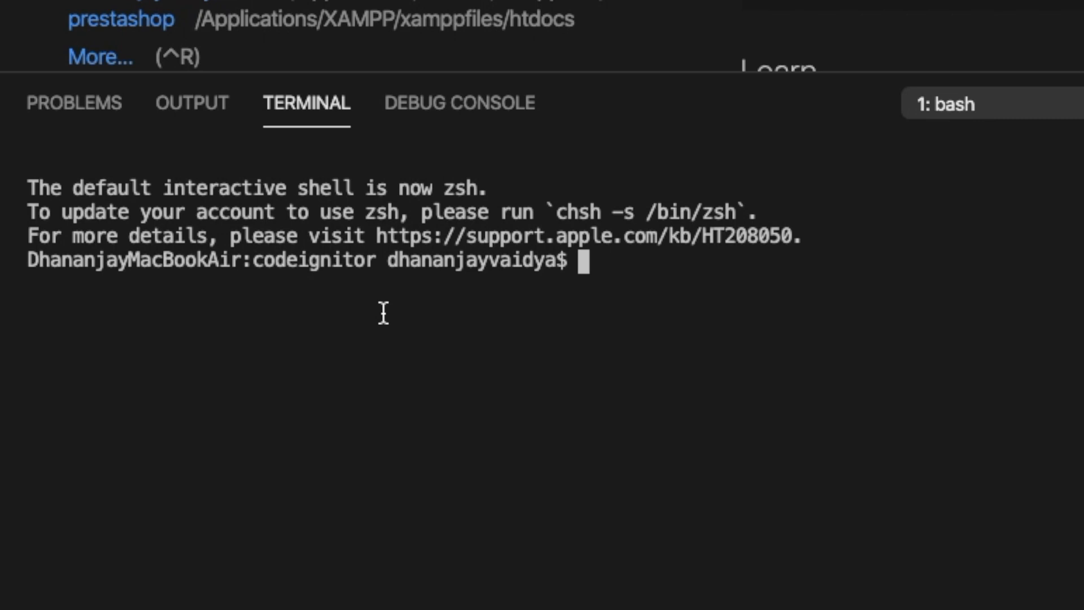
text(s)
key(BackSpace)
text(chmod )
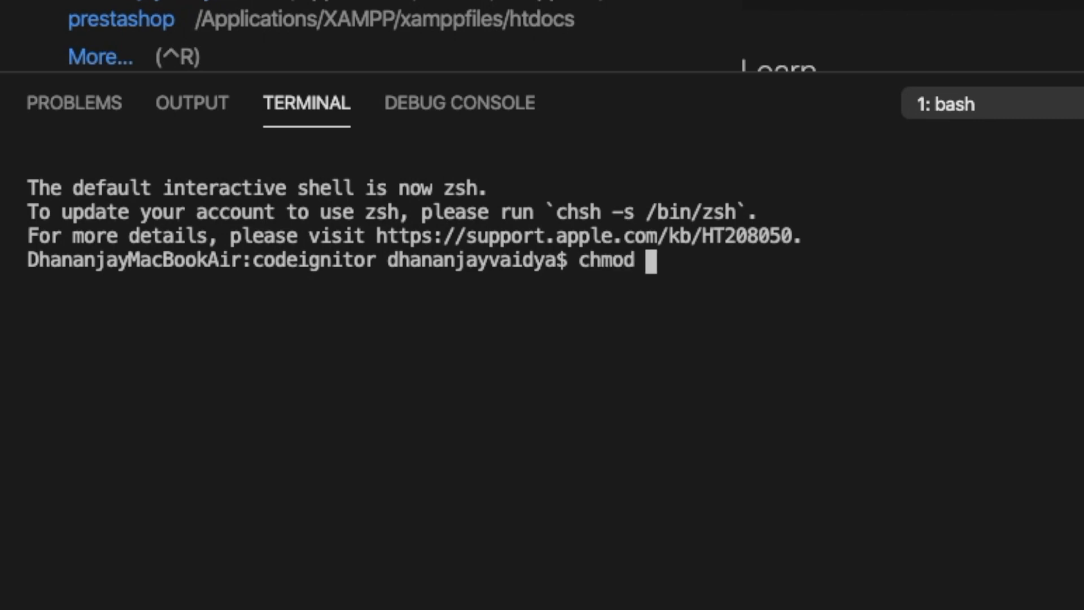
text(-R 777 *)
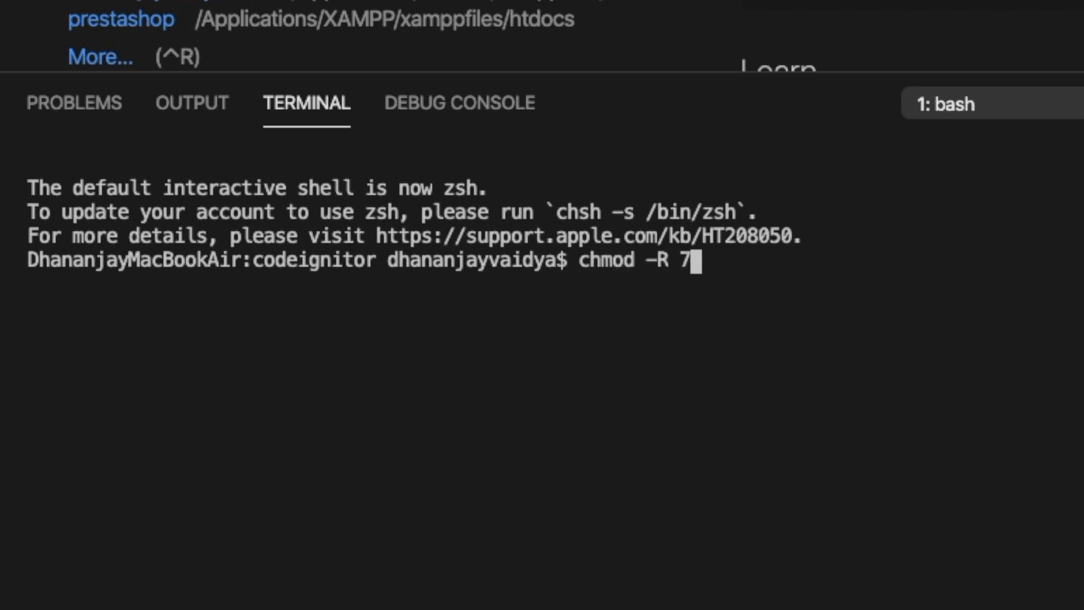
key(Return)
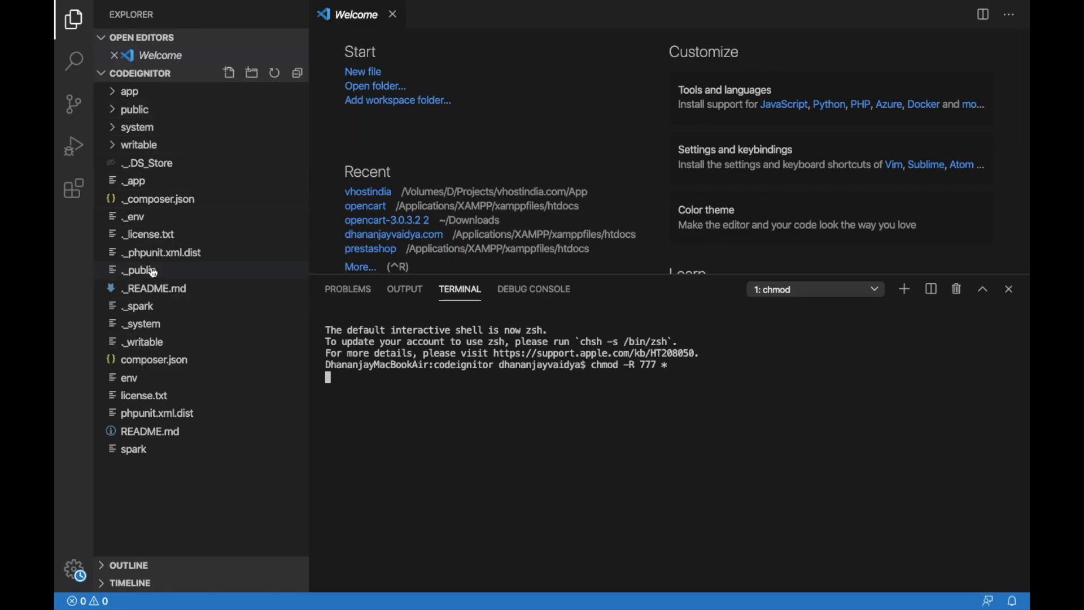
drag(154, 272, 367, 387)
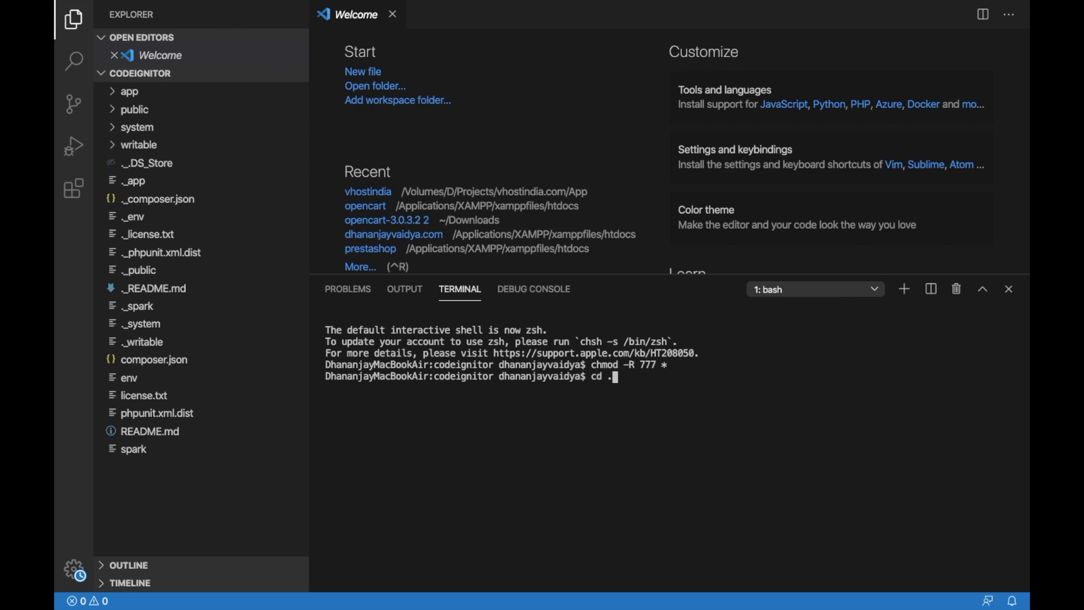
- Change to the parent htdocs folder with cd .. and run chmod -R 777 * there as well
text(cd ..)
key(Return)
key(Up)
key(Up)
key(Return)
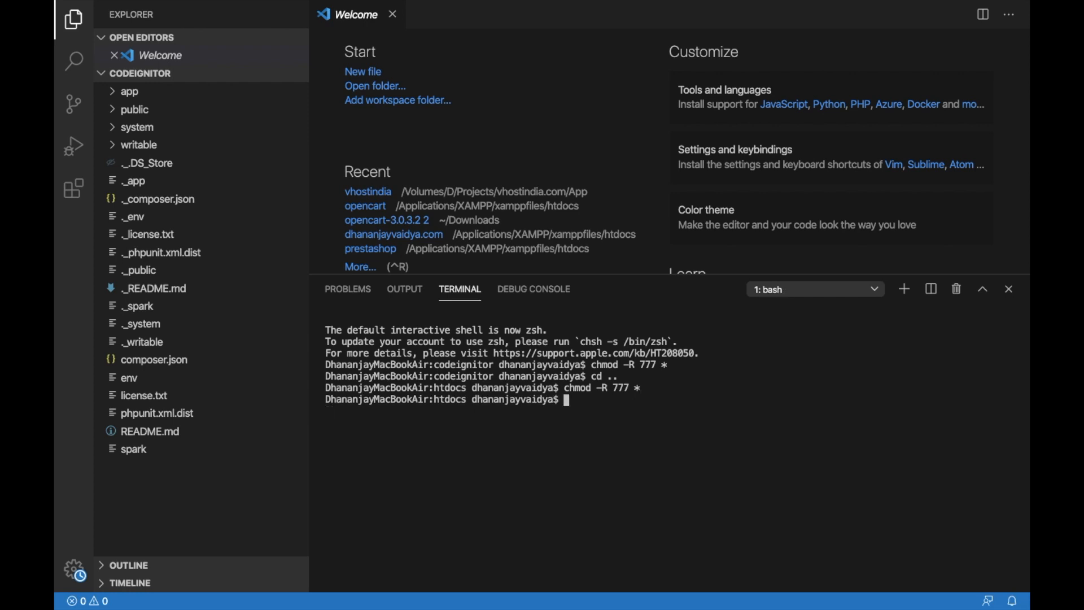
- Return to the codeignitor folder in the terminal and start the development server with php spark serve
text(cd code)
key(Tab)
key(Return)
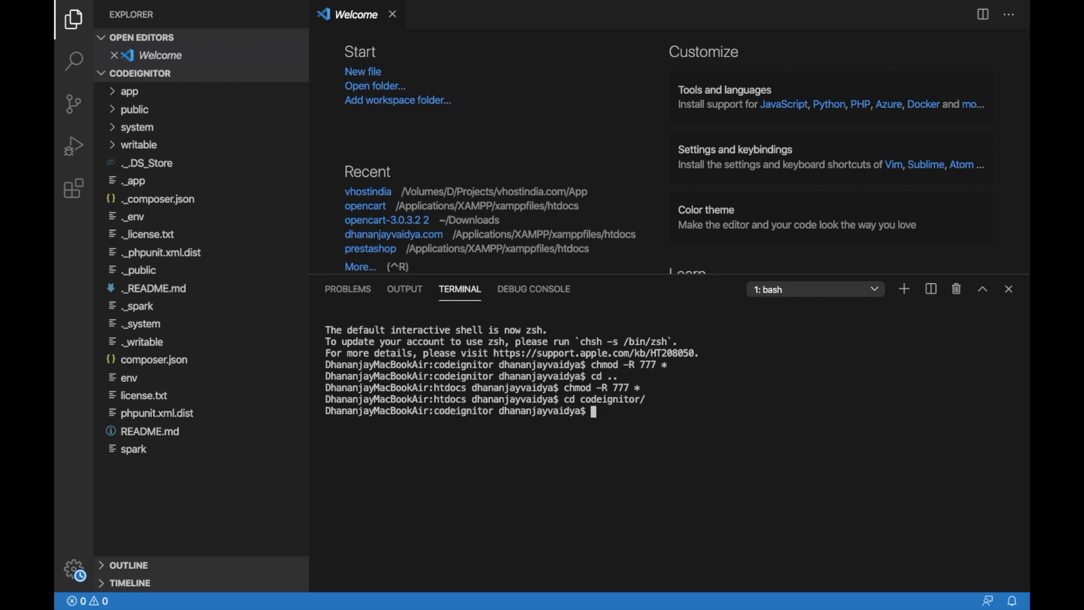
text(php spark serve)
key(Return)
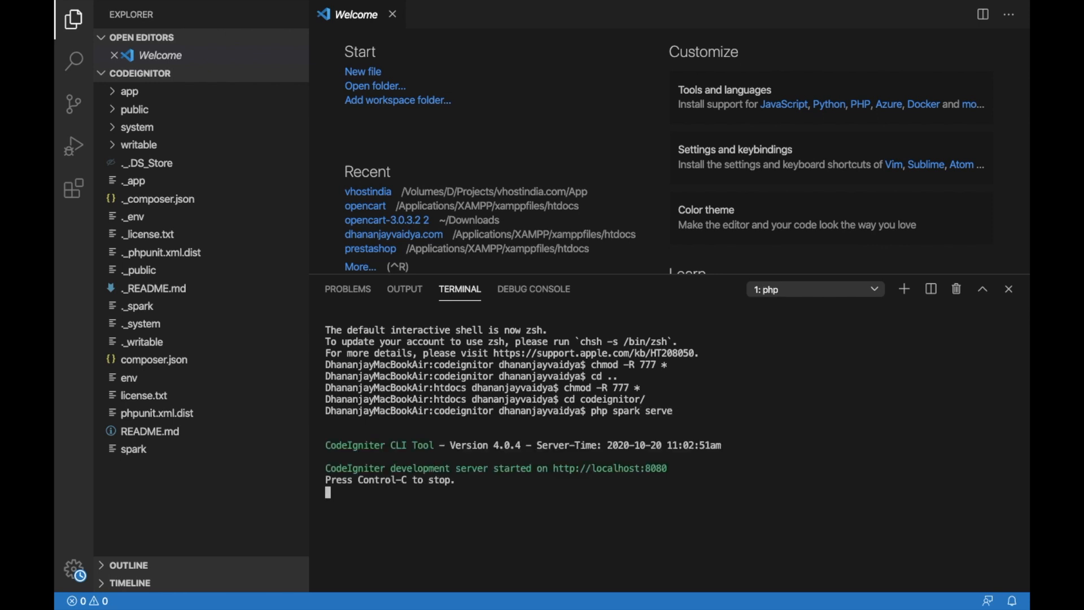
super+click(607, 478)
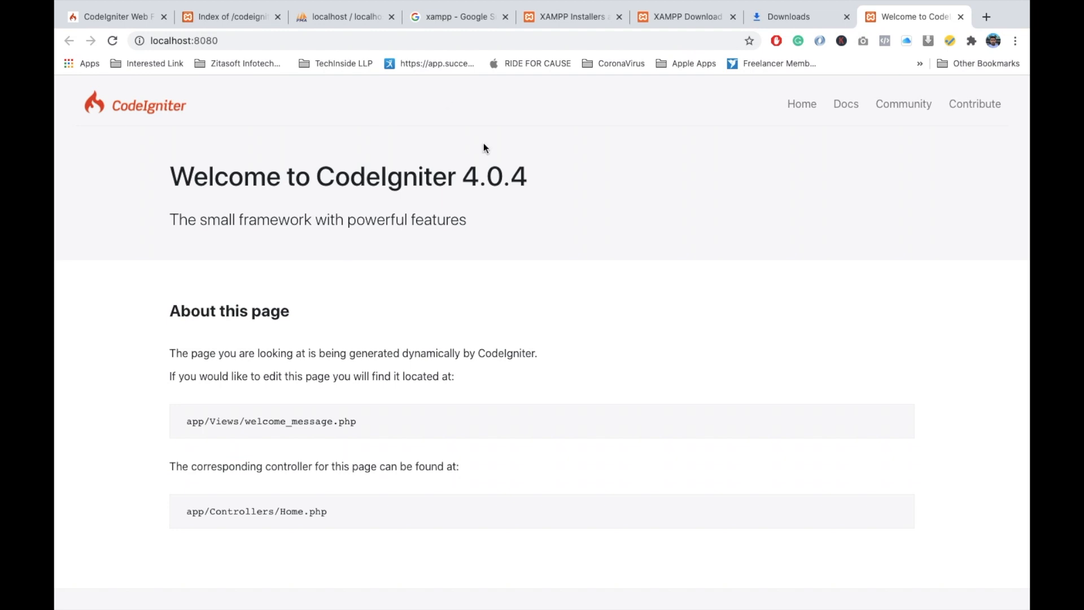
key(ctrl+Left)
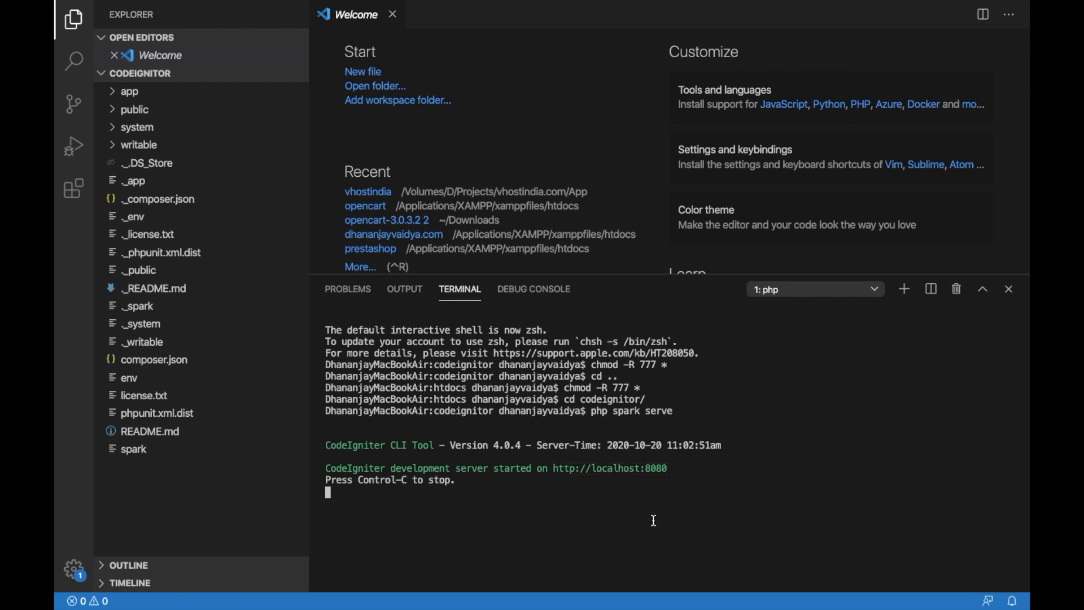
key(ctrl+Right)
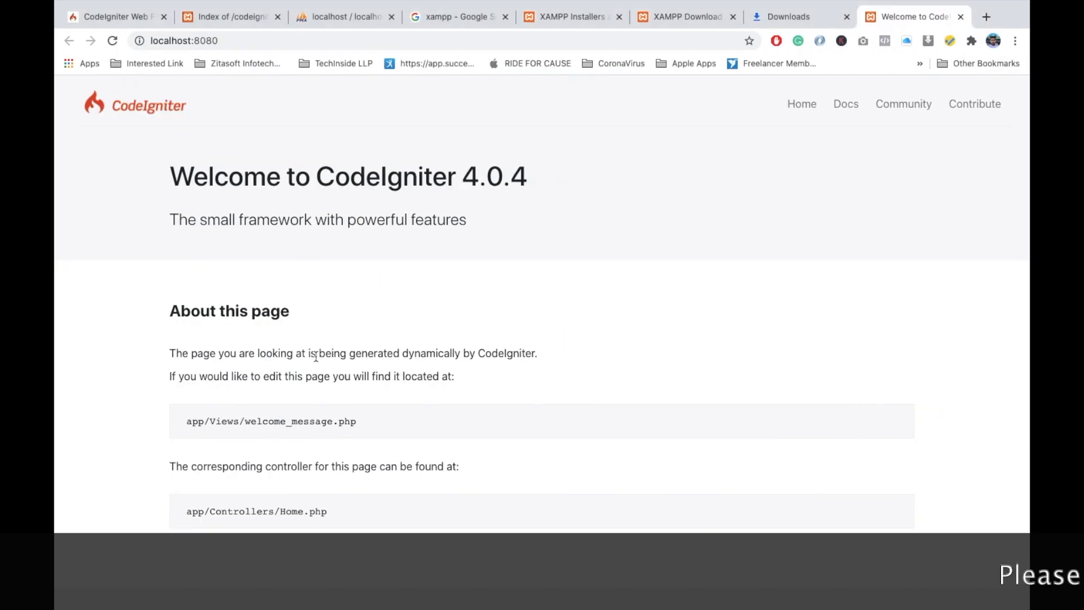